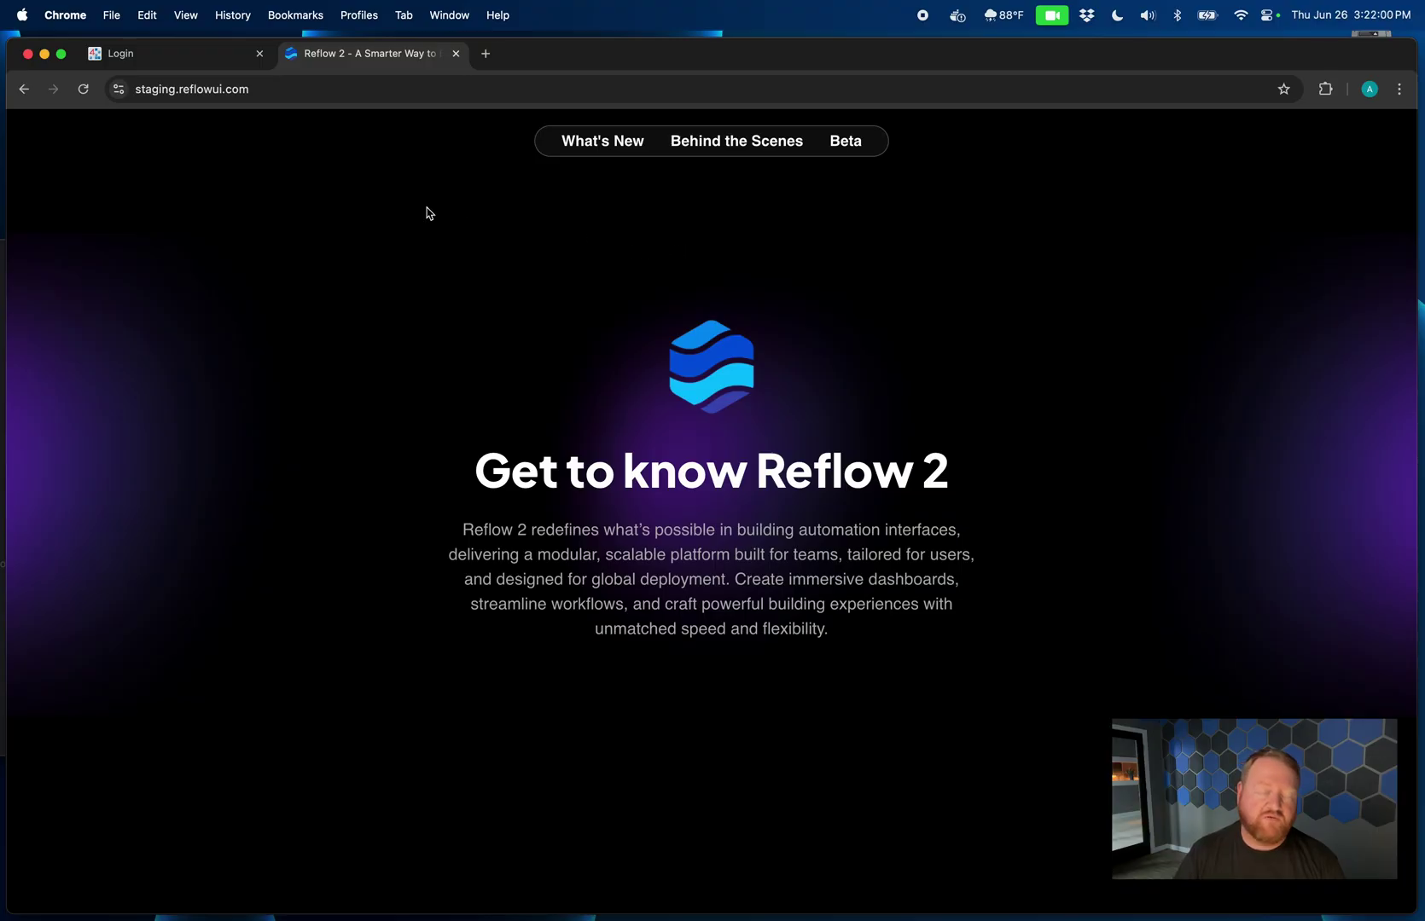
- Log in to the station, then open Services > ReflowService in its Reflow Config view
click(193, 66)
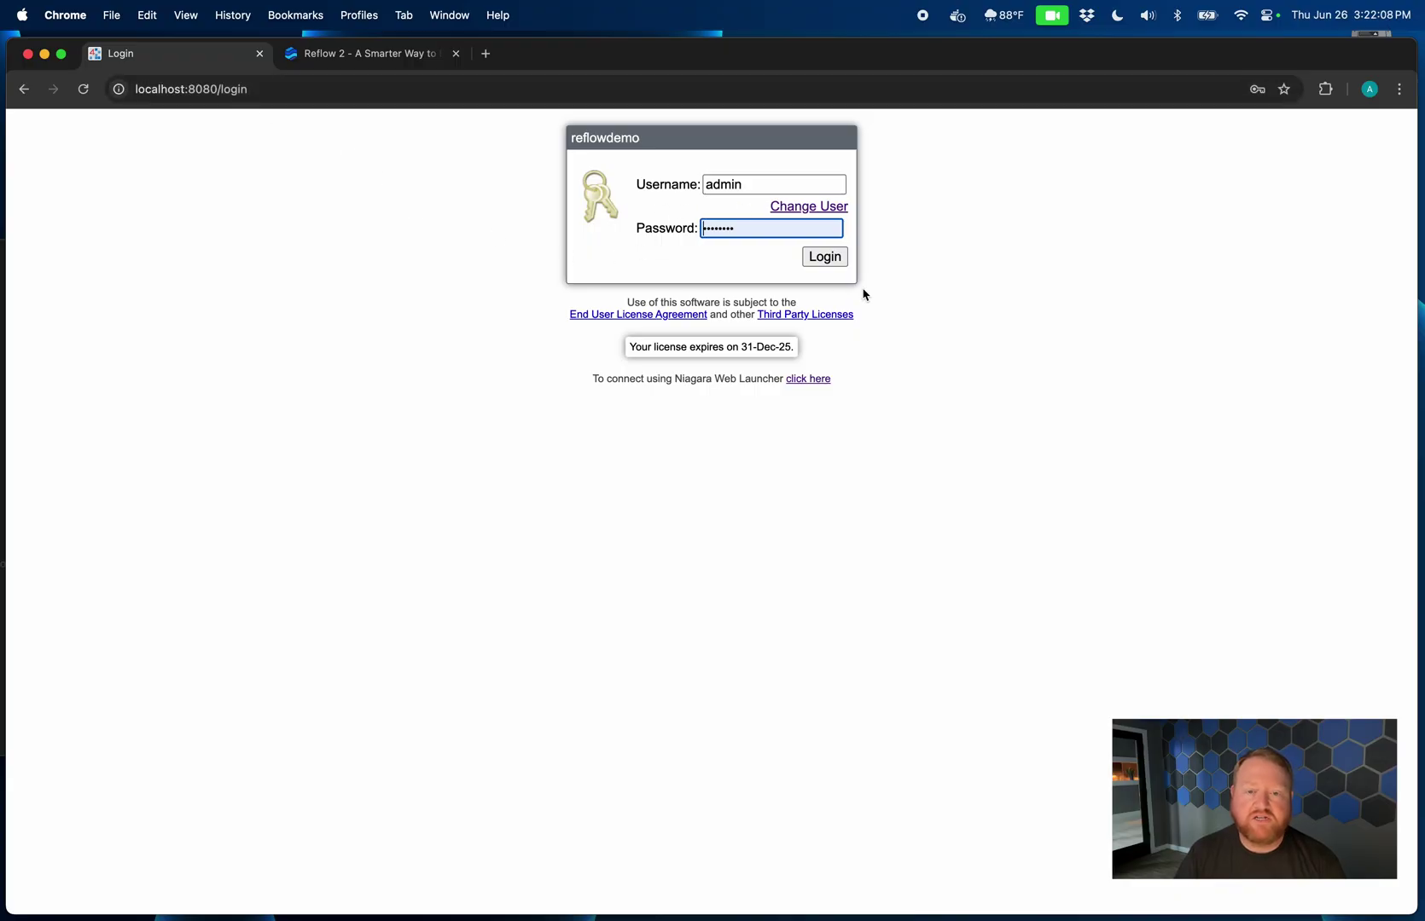
click(841, 266)
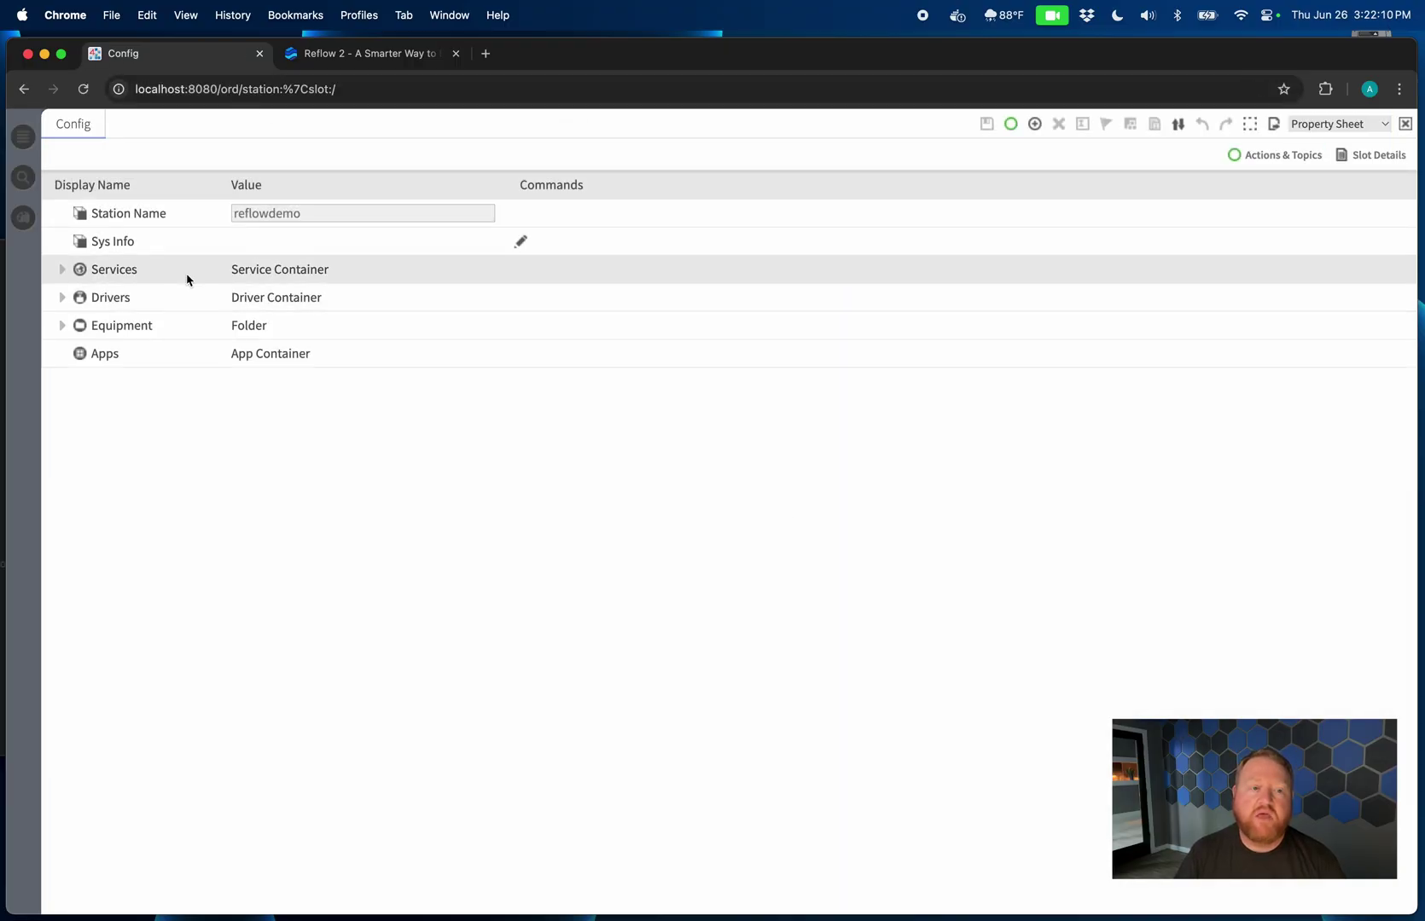
click(63, 270)
scroll(111, 471, down, 2)
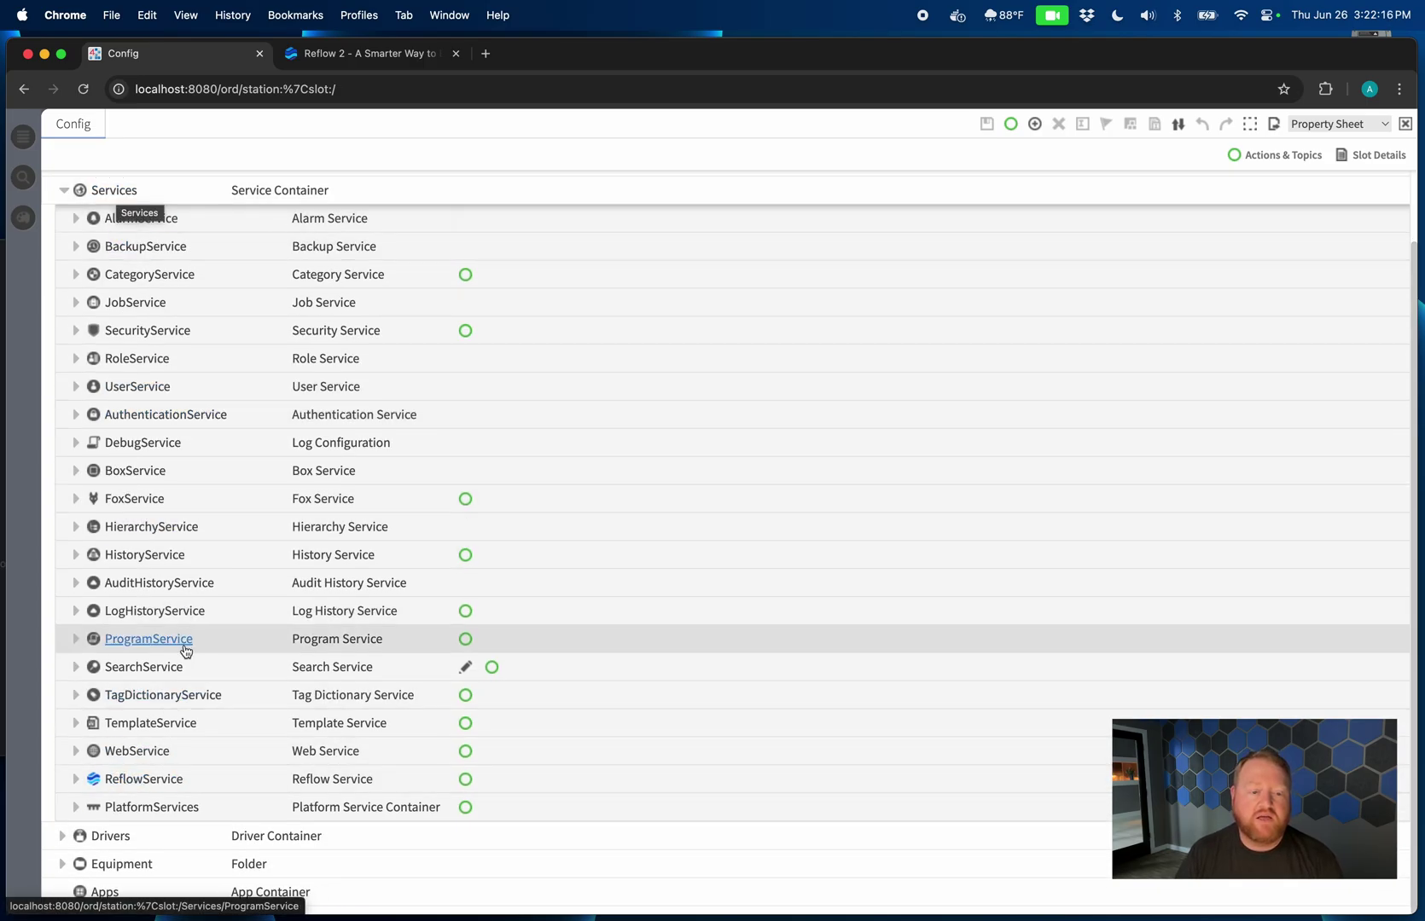
right_click(160, 785)
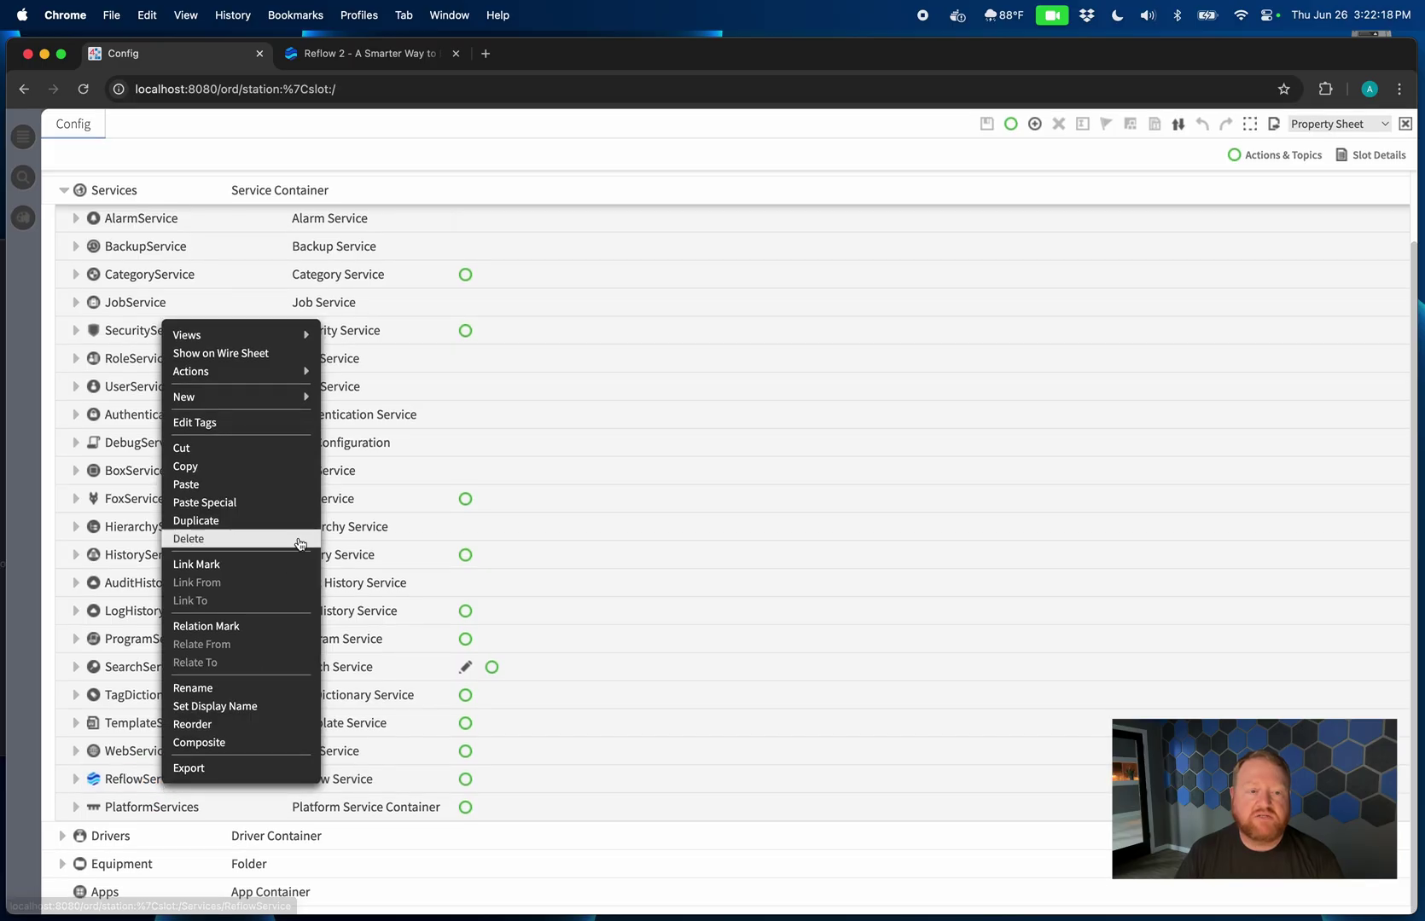
mouse_move(288, 341)
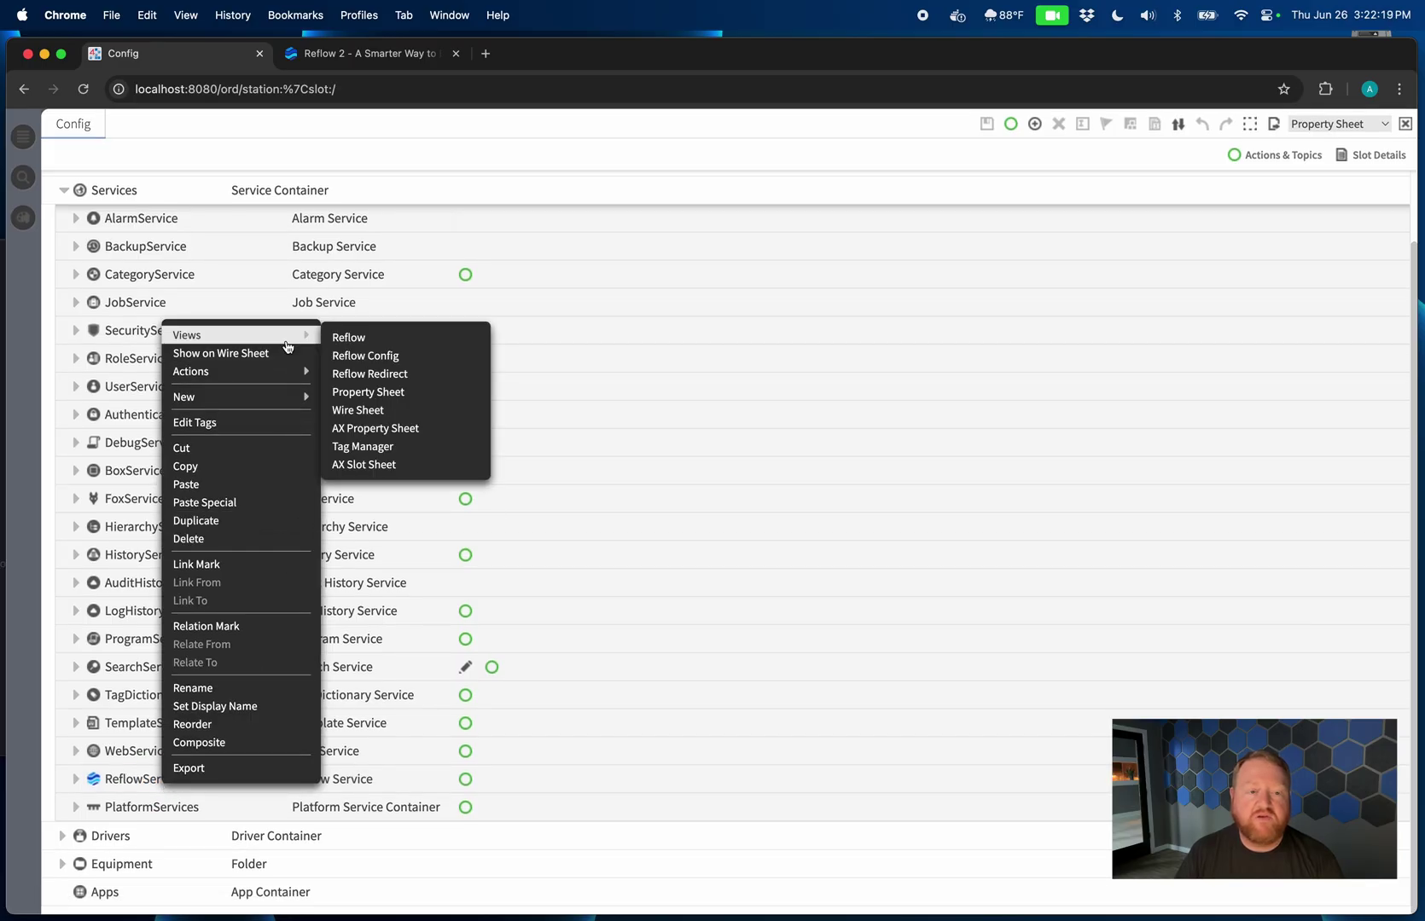
click(409, 357)
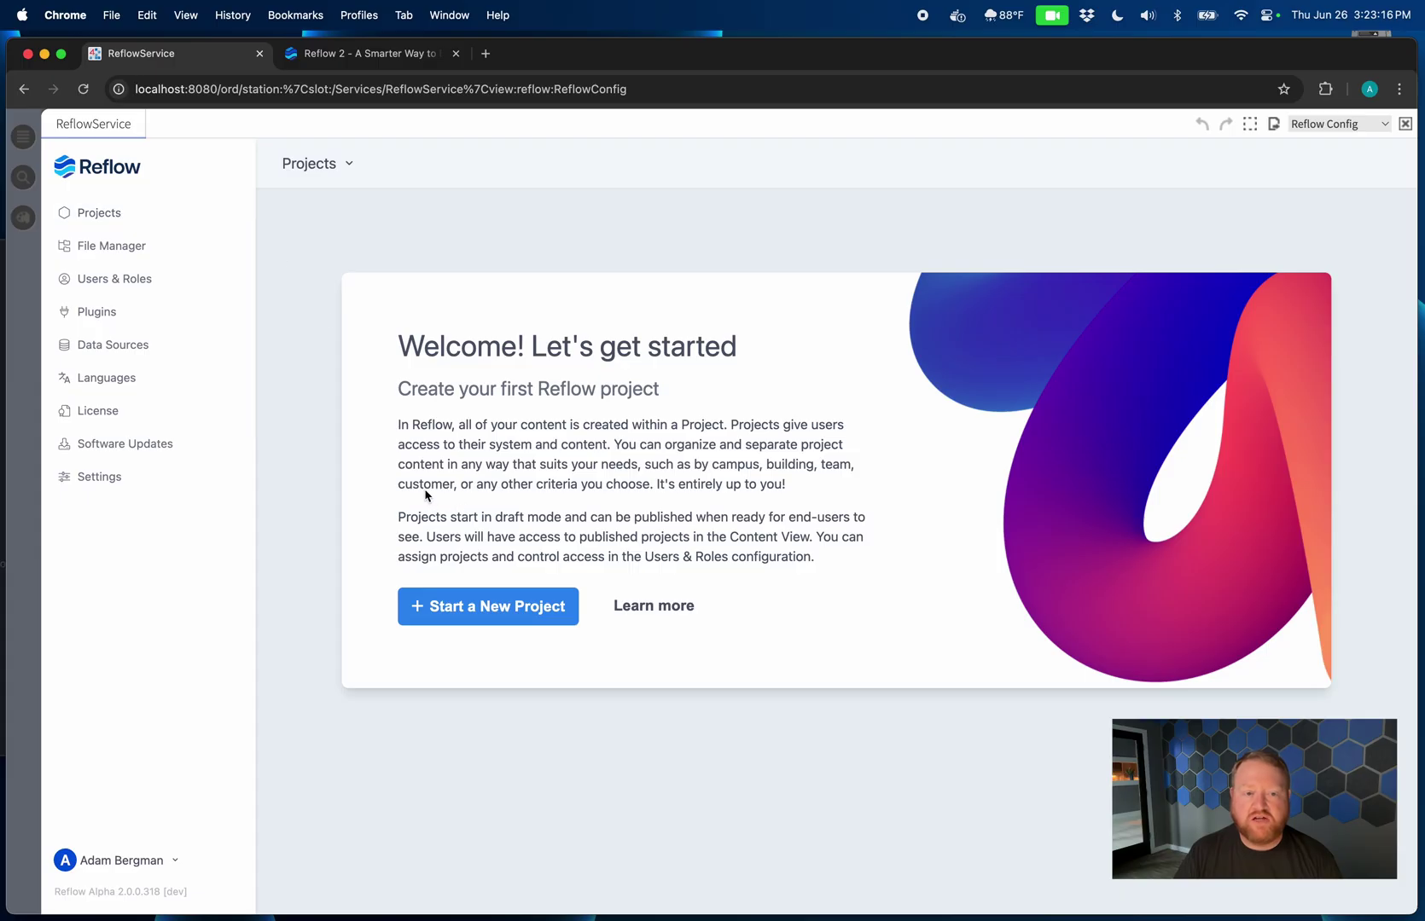
- Create a new project named 'Get to know Reflow 2' with description 'A quick description'
click(486, 607)
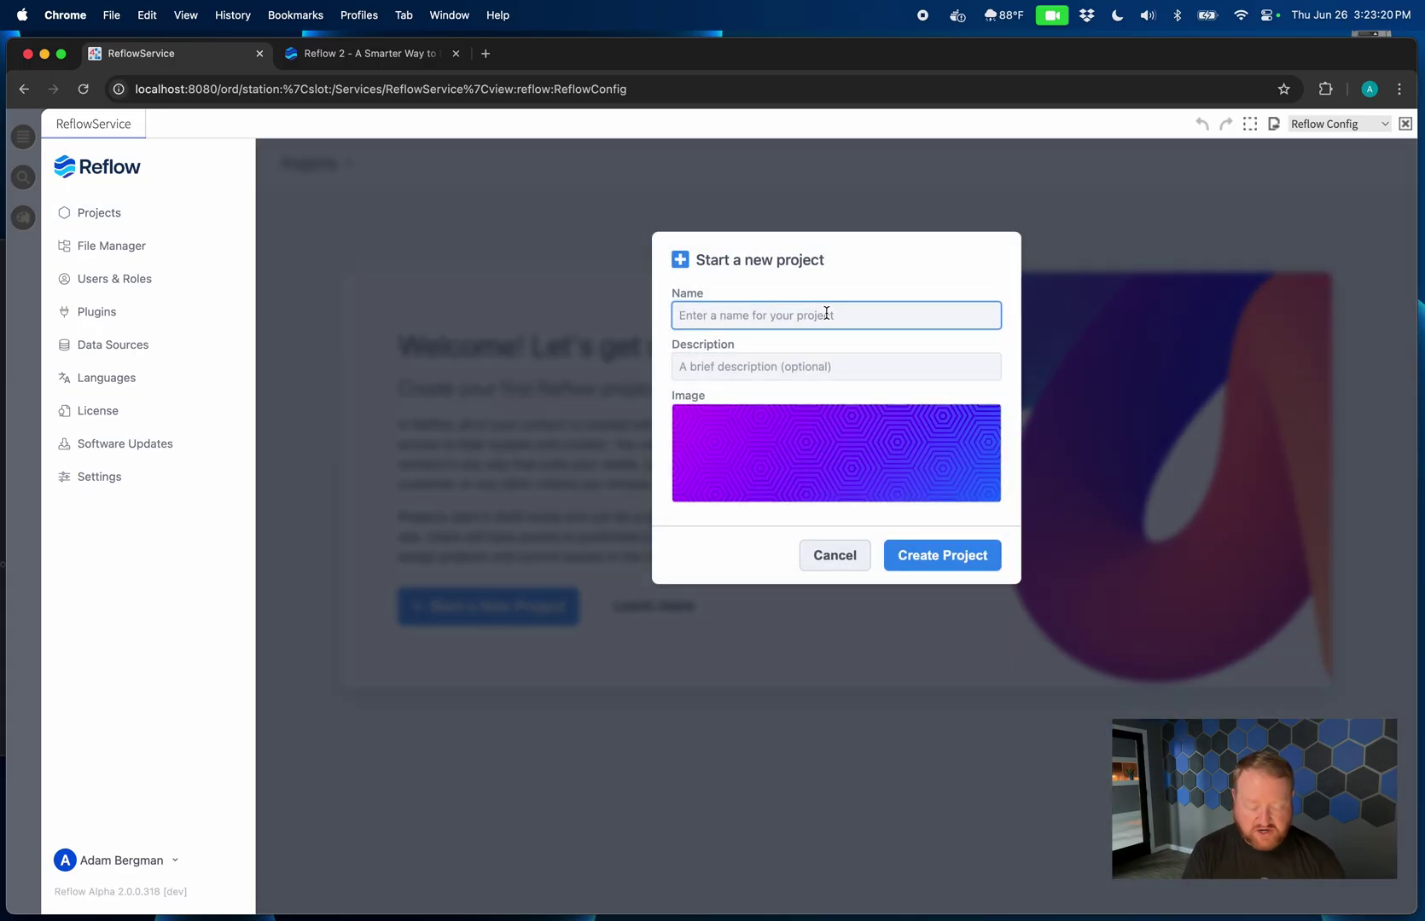
text(G)
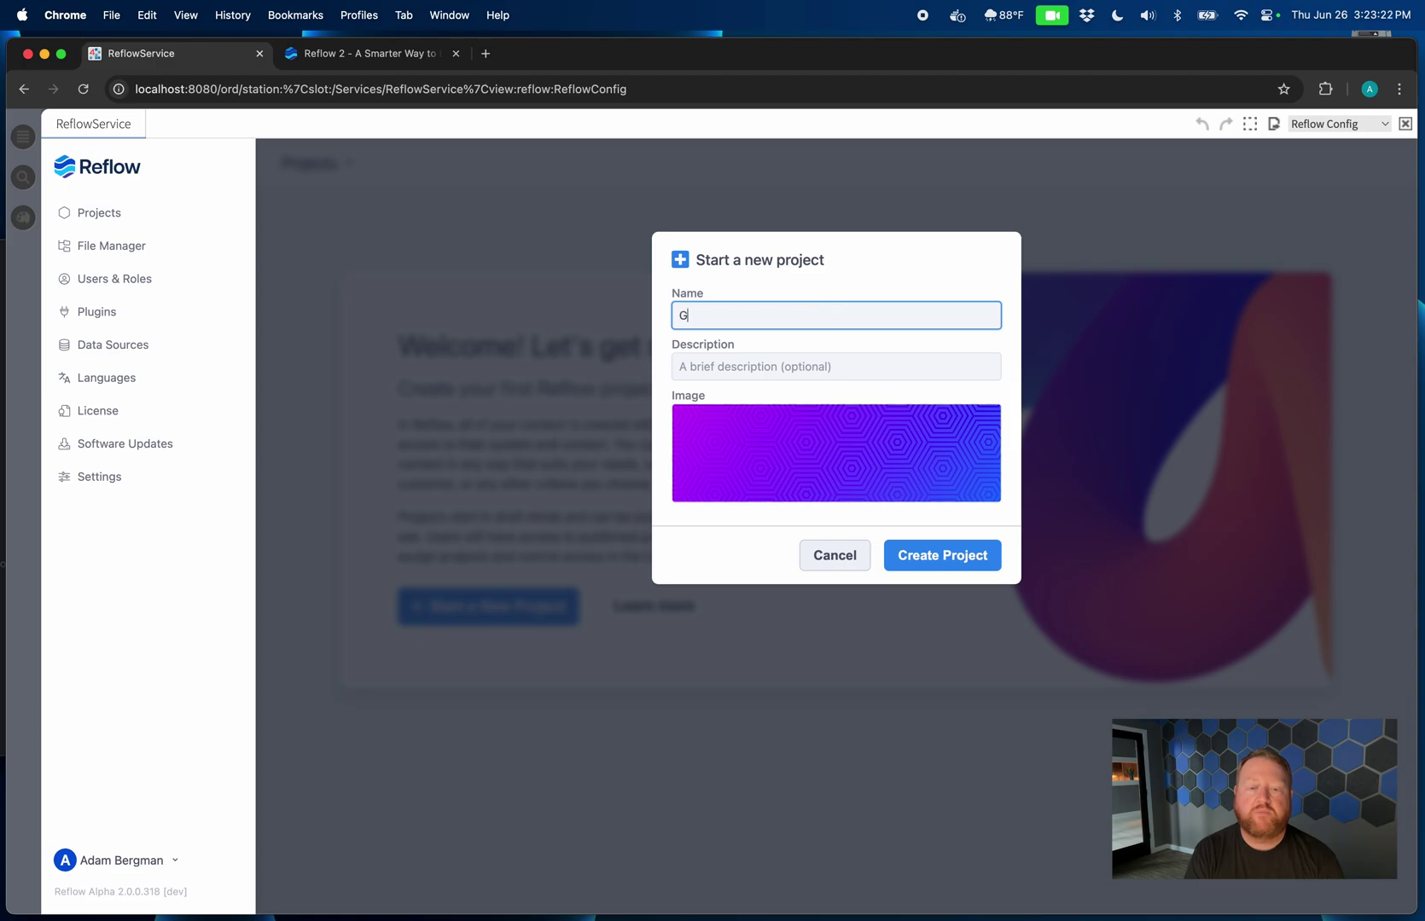
text(et to know Reflow )
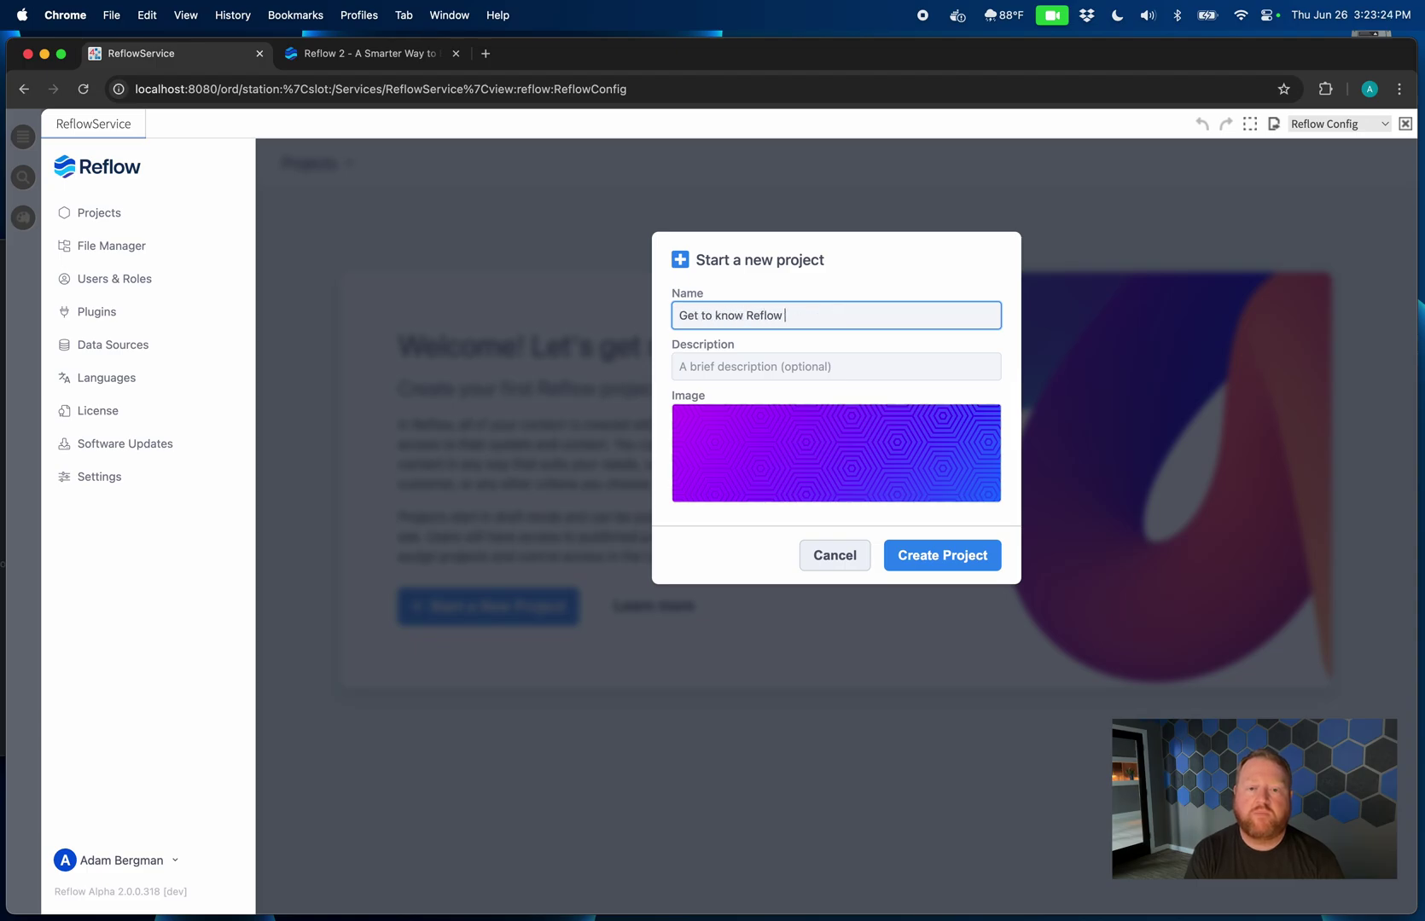
text(21)
key(Tab)
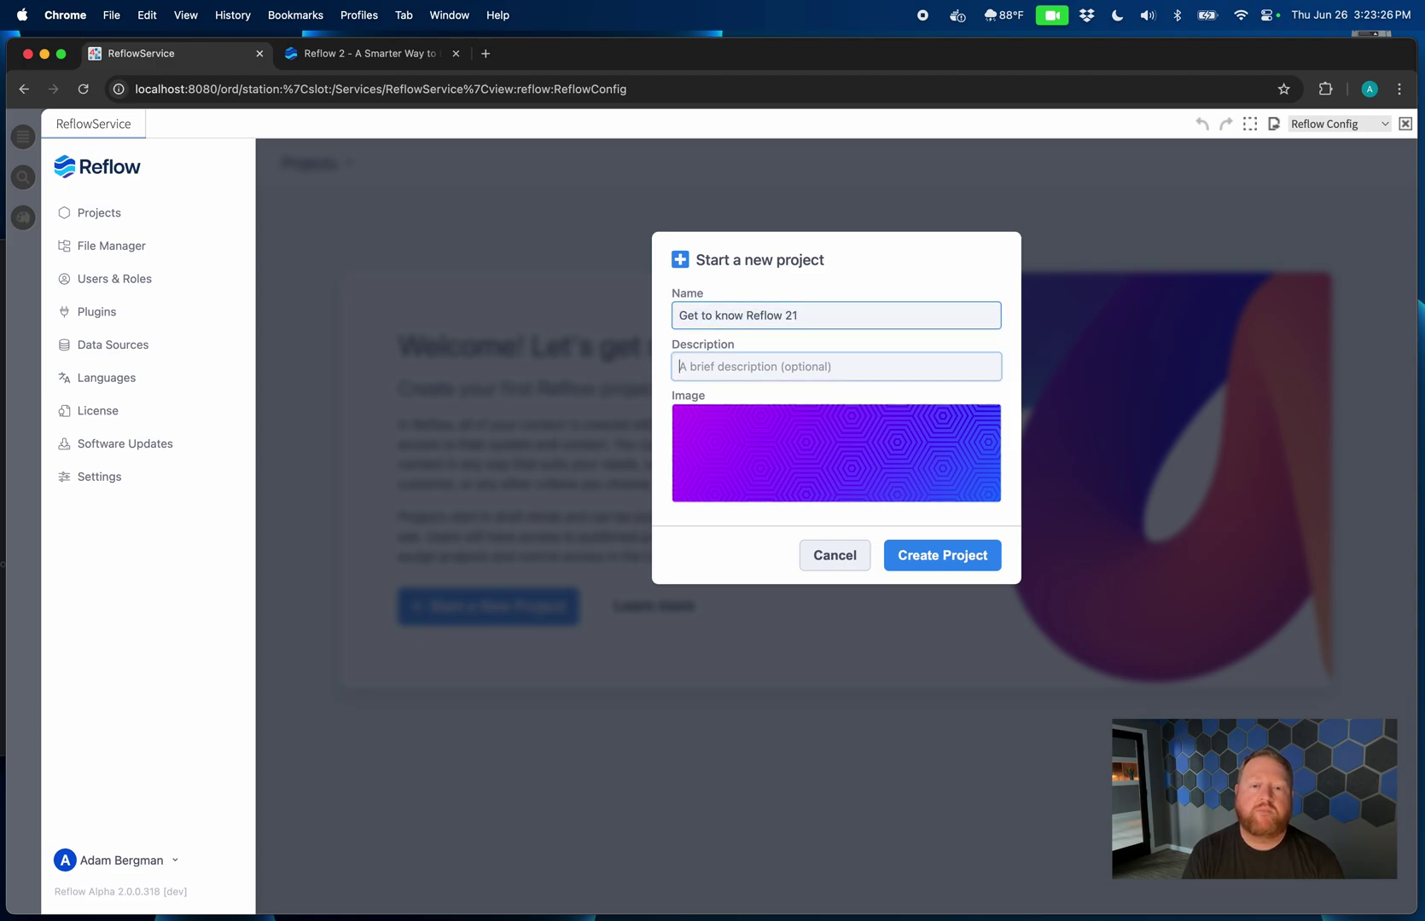
key(BackSpace)
key(Tab)
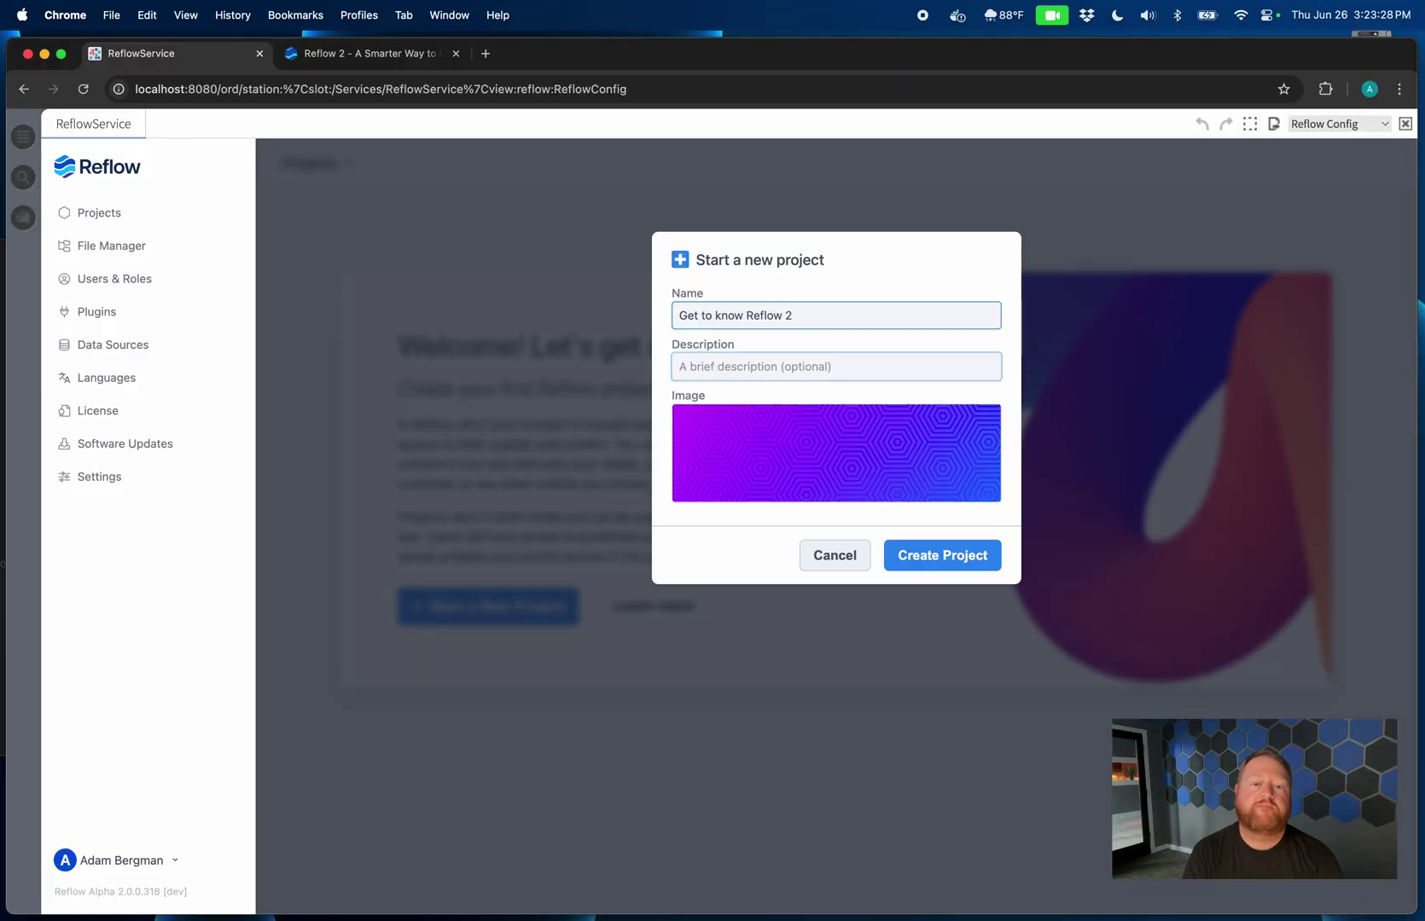
text(A quick)
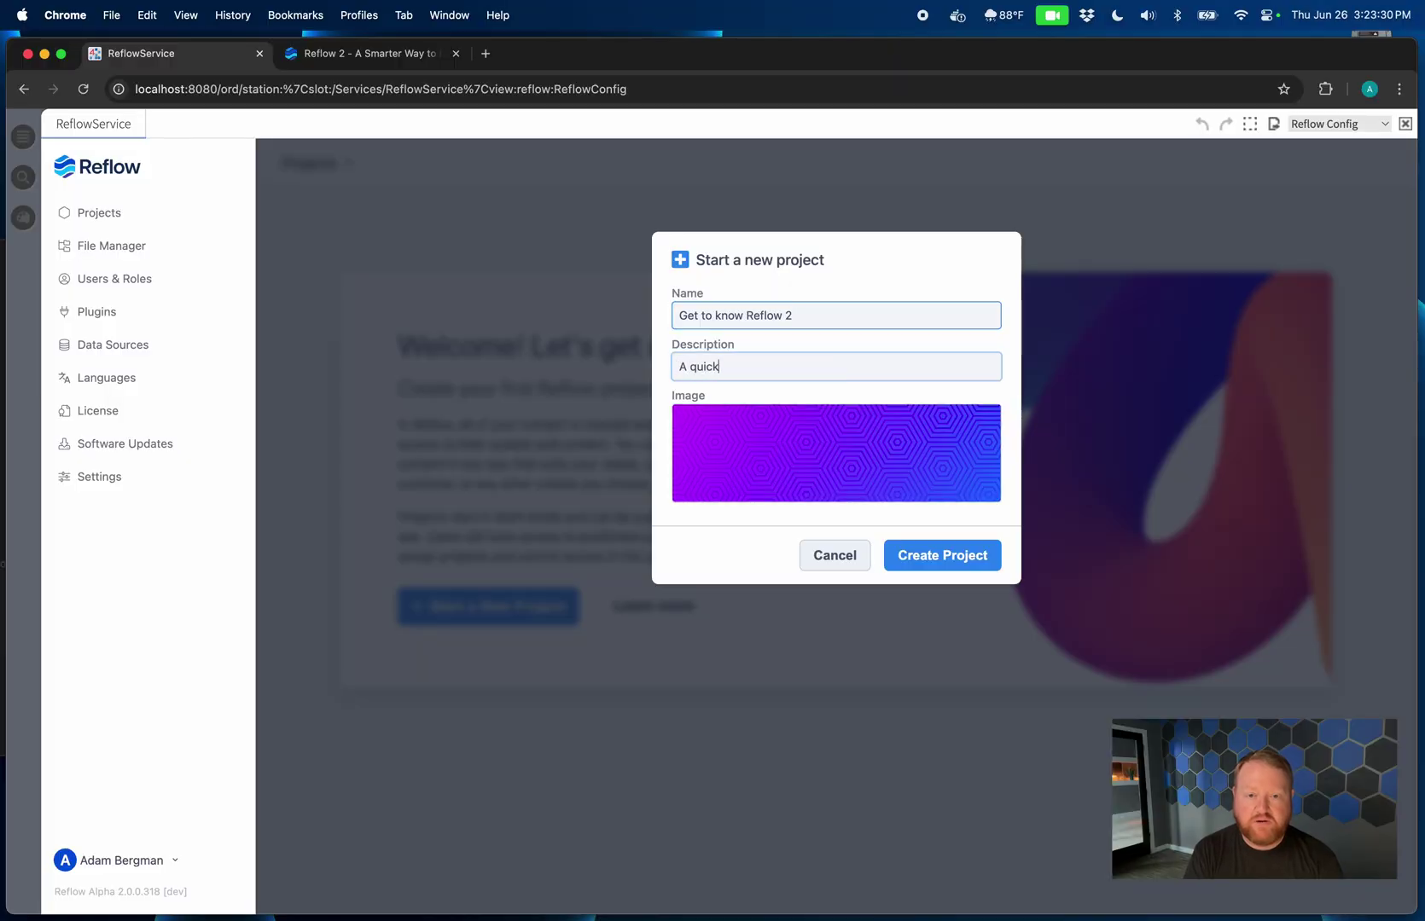
text( description)
key(Return)
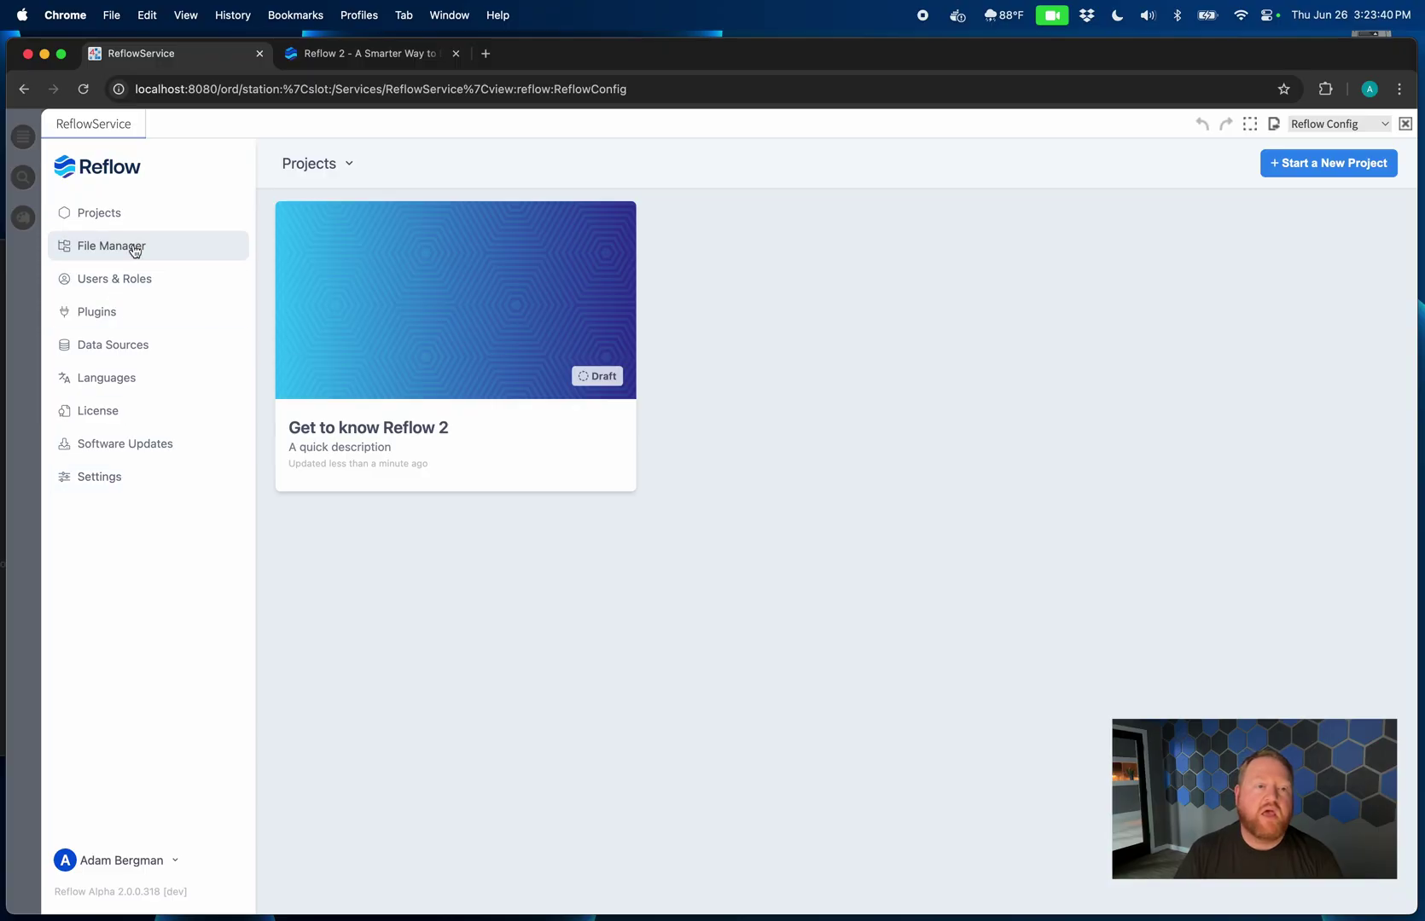
- Open the File Manager, check the Files node in the nav tree, and toggle the px folder selection
click(134, 249)
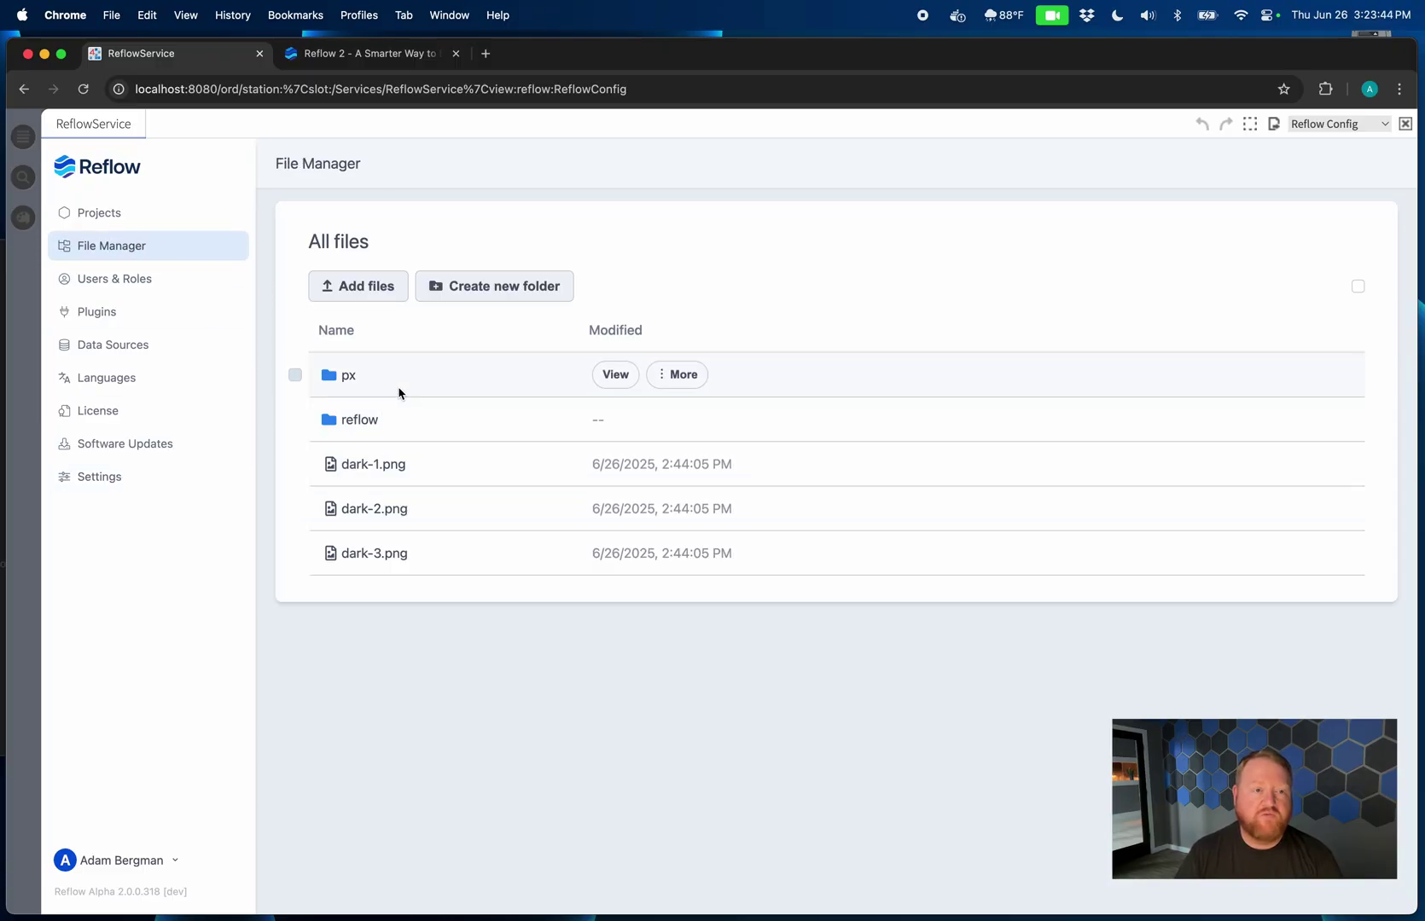
click(27, 146)
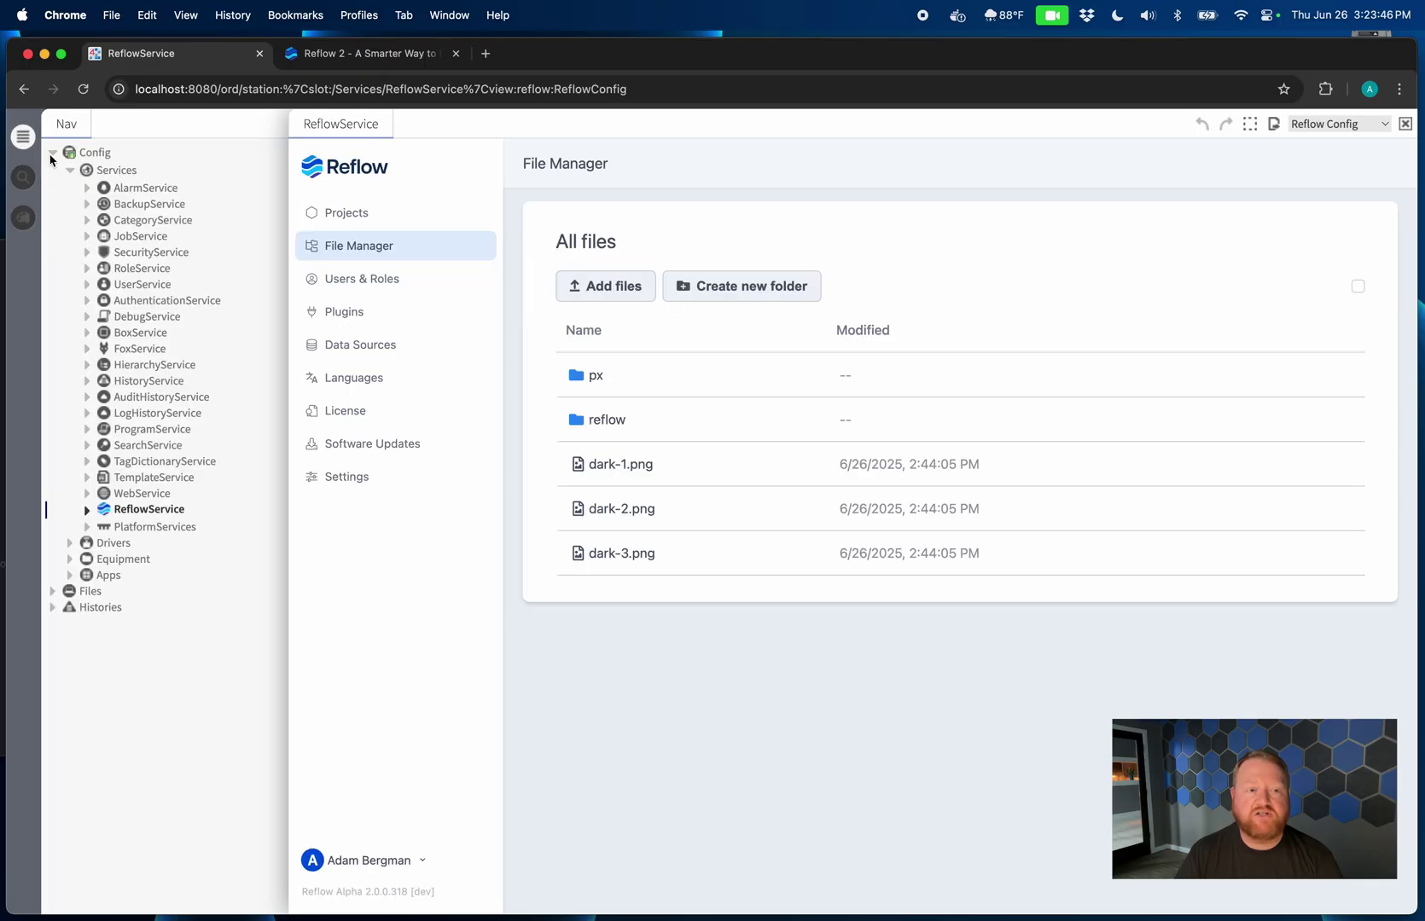
click(53, 594)
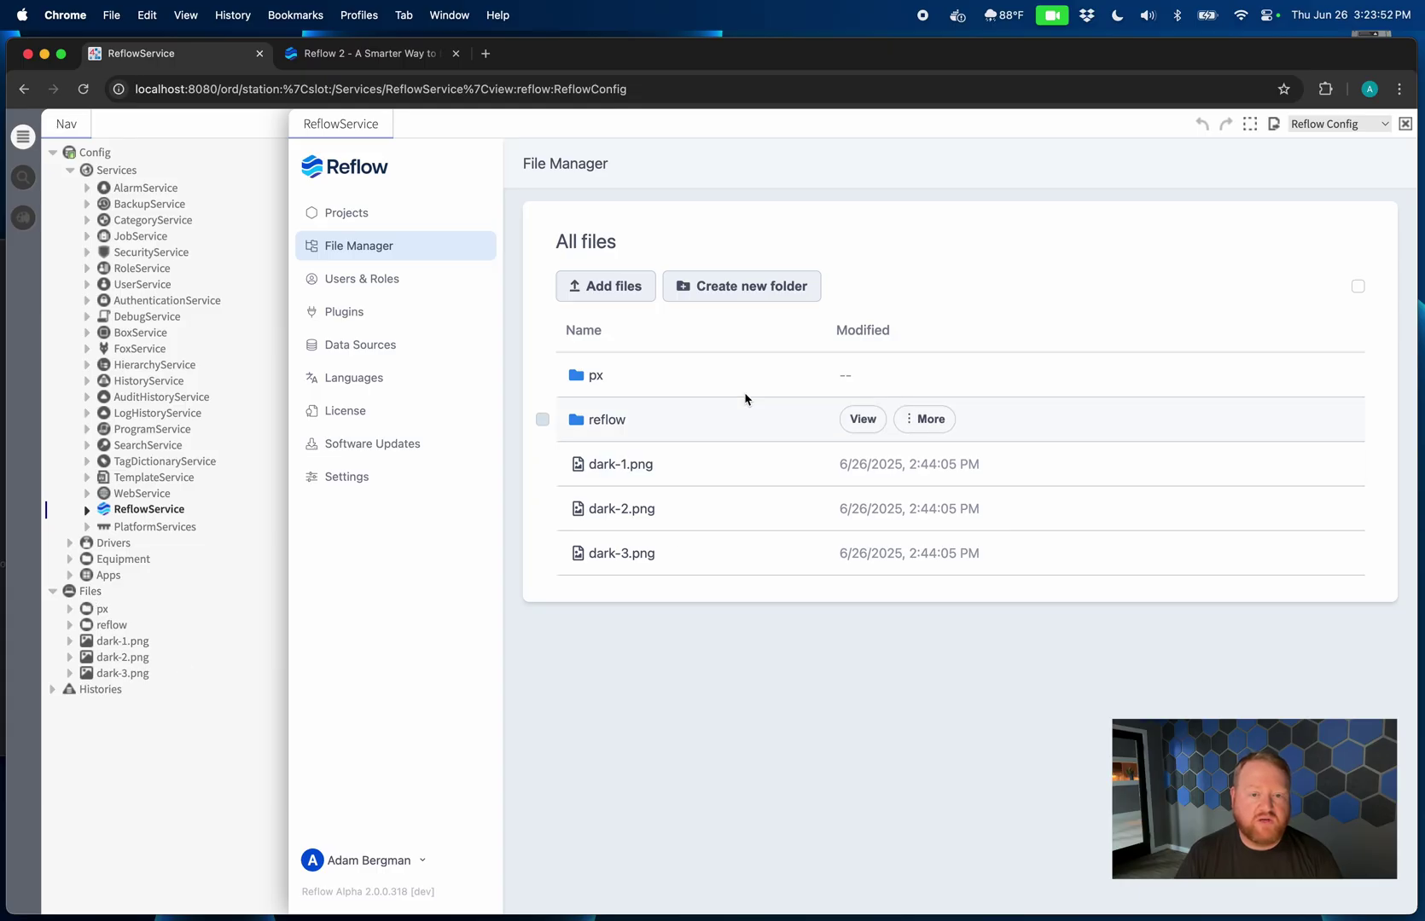
click(18, 147)
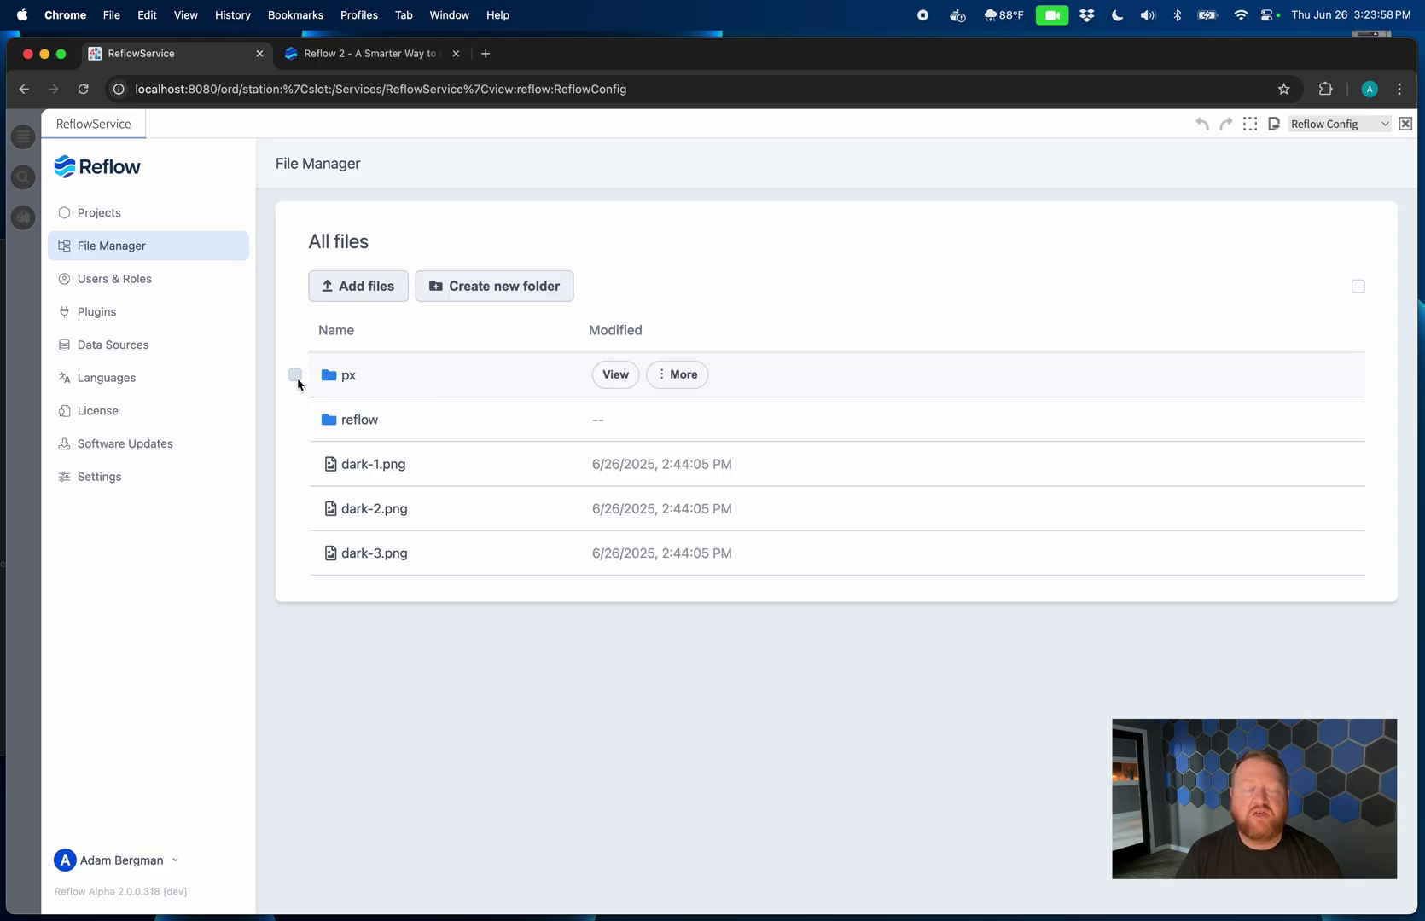
click(295, 376)
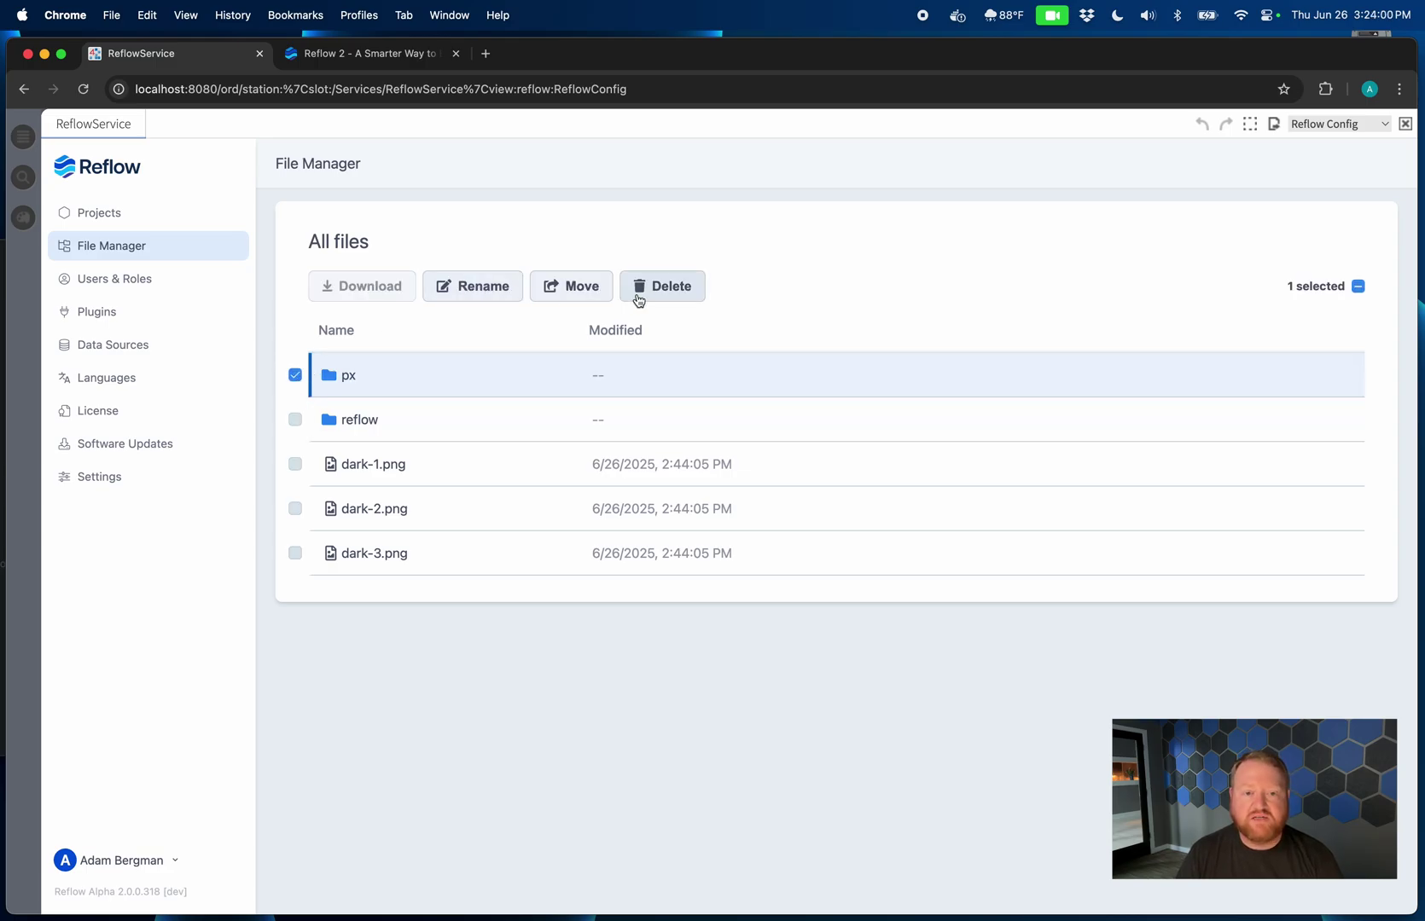
click(296, 376)
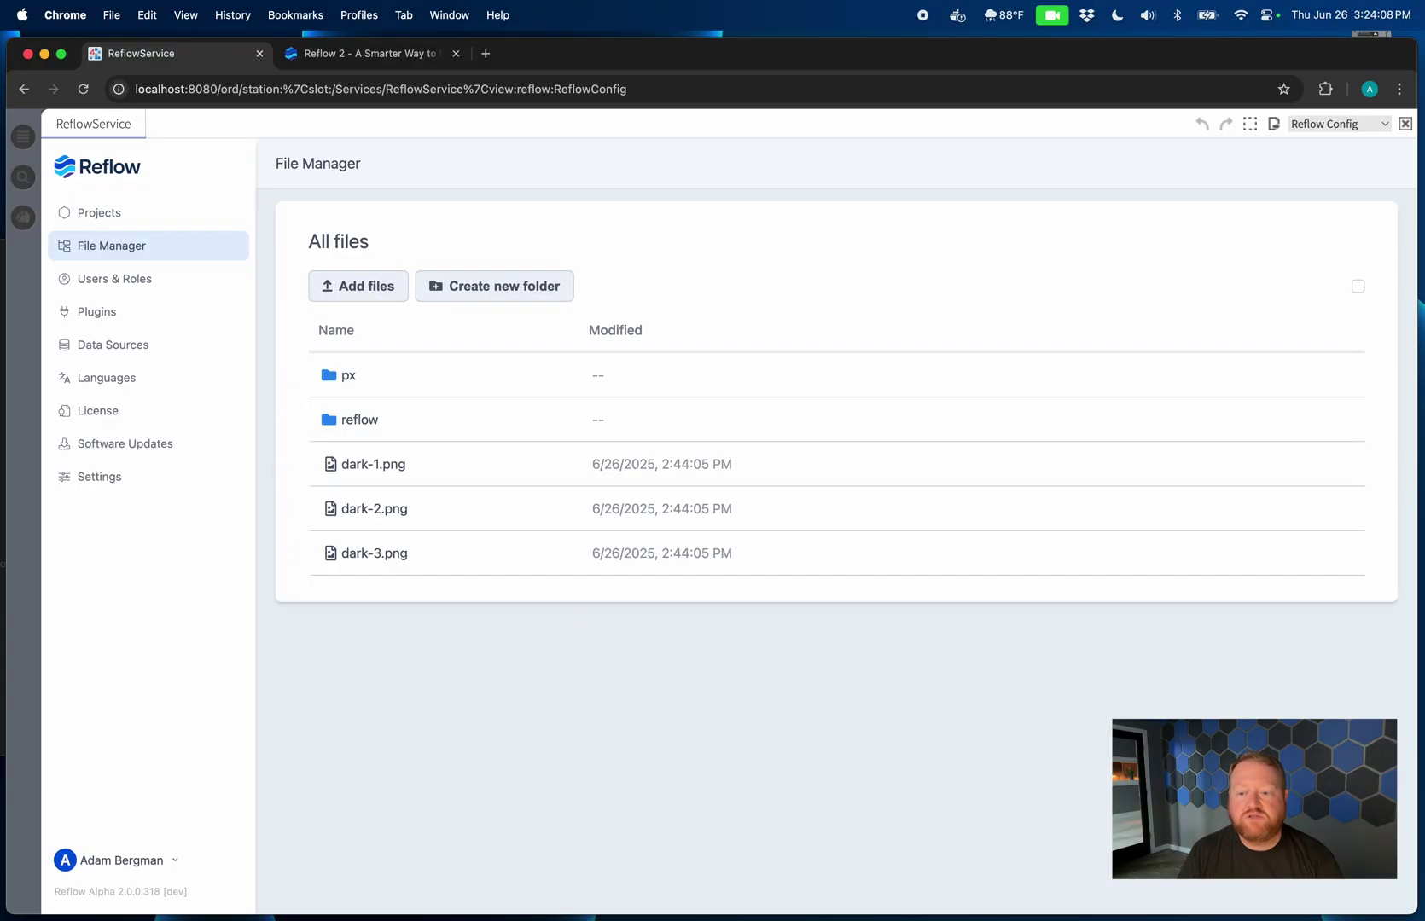
- Narrow the browser and open the desktop content folder beside it
drag(1418, 659, 1120, 659)
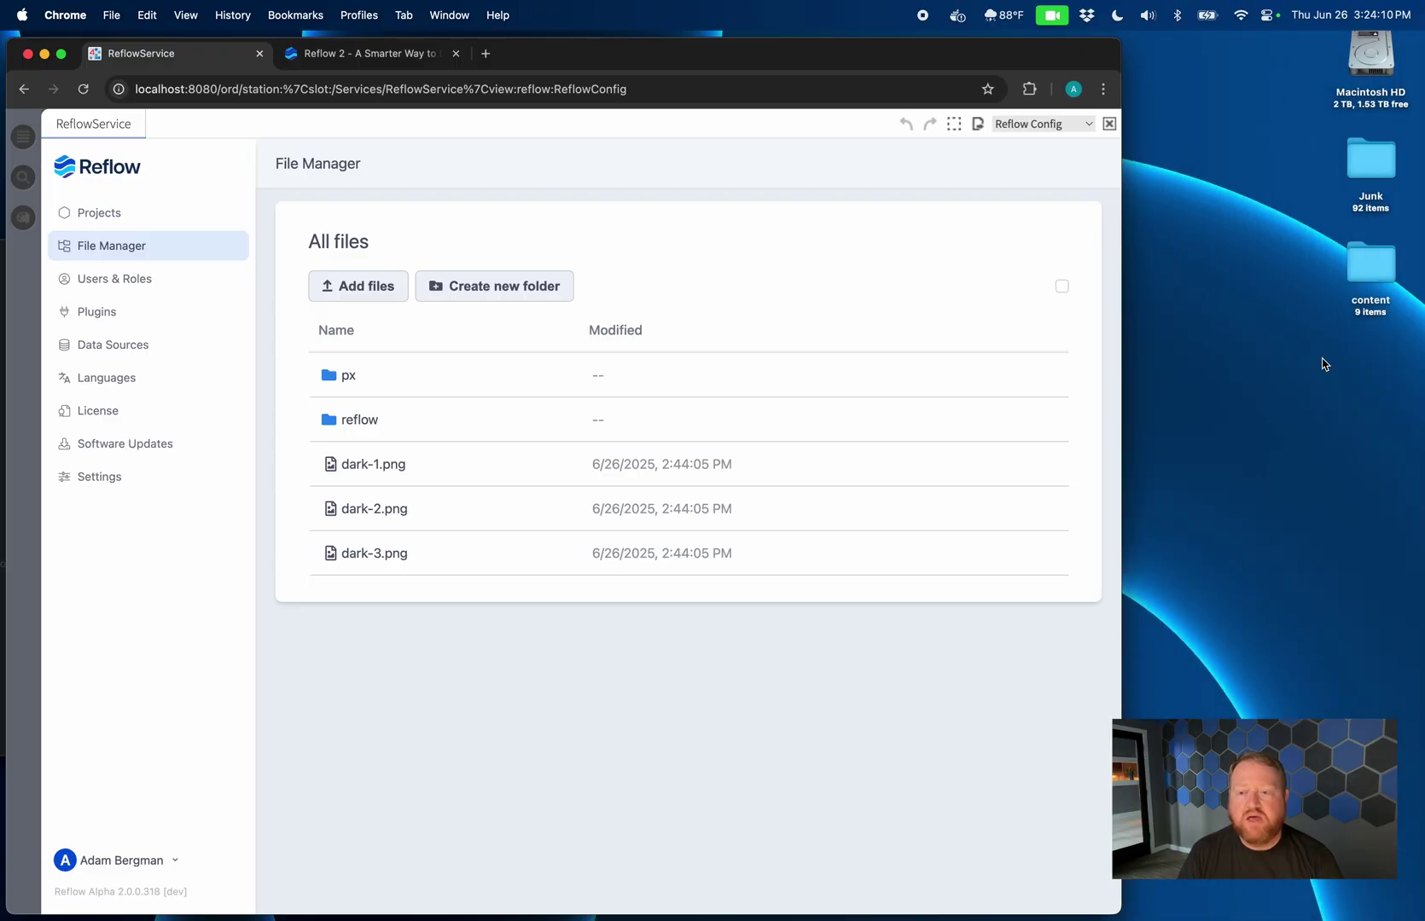
double_click(1373, 248)
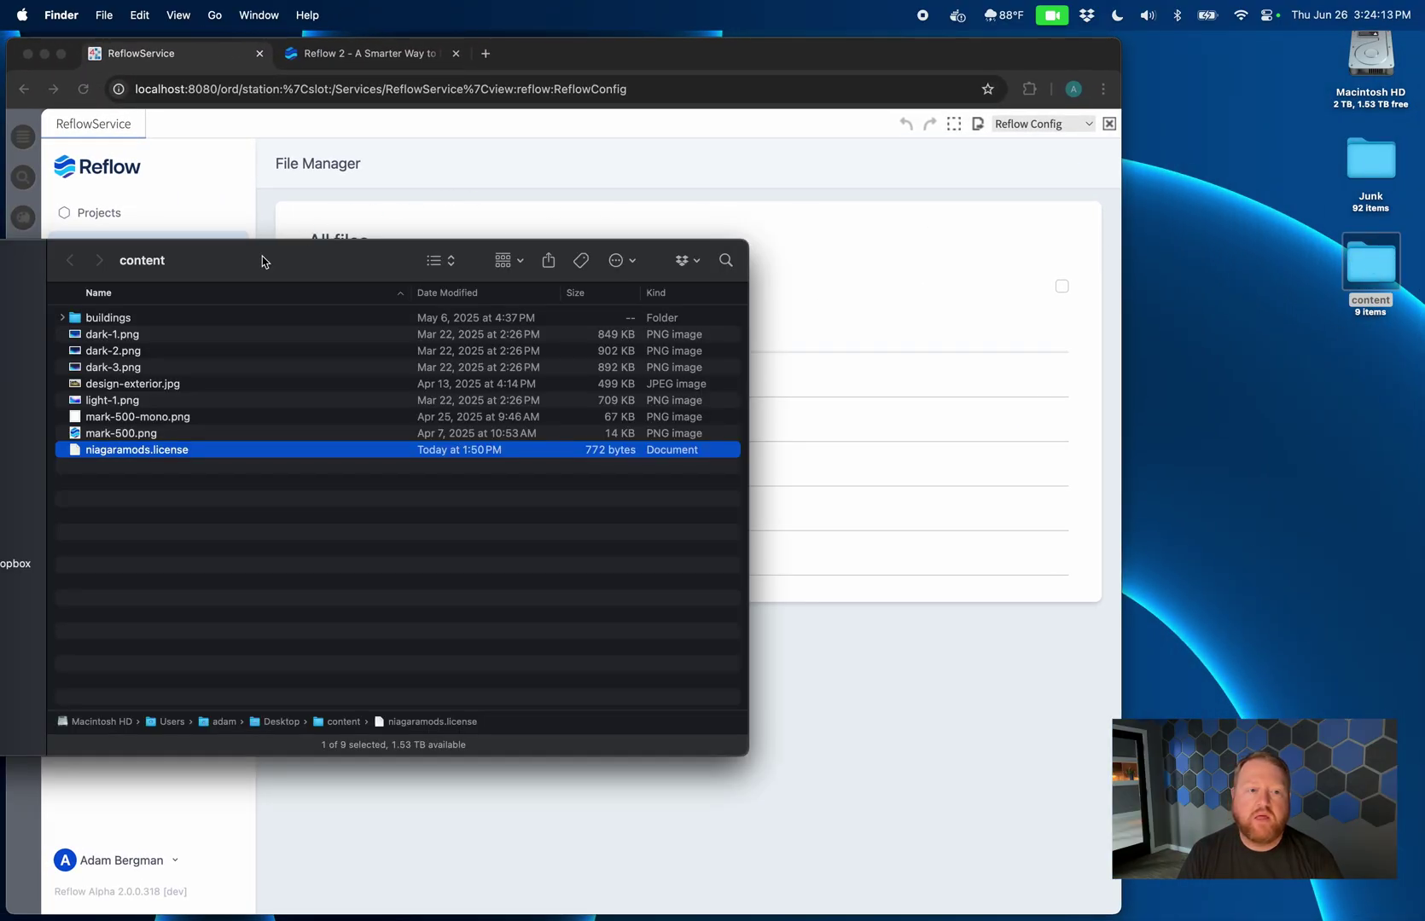
drag(262, 256, 1219, 299)
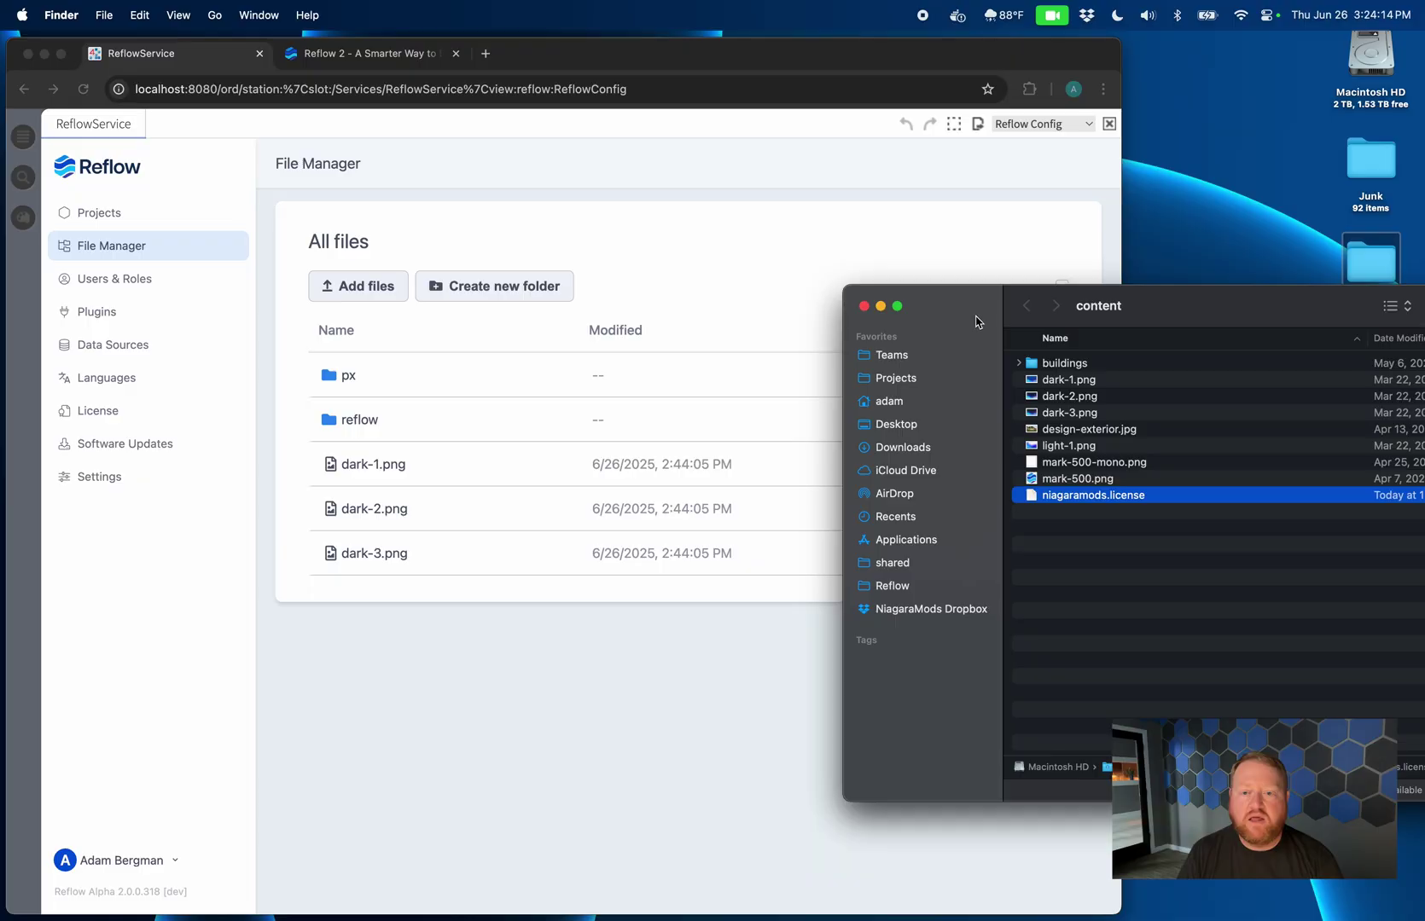
drag(981, 320, 1172, 314)
- Select mark-500-mono.png and mark-500.png and drag them into the File Manager
click(1260, 378)
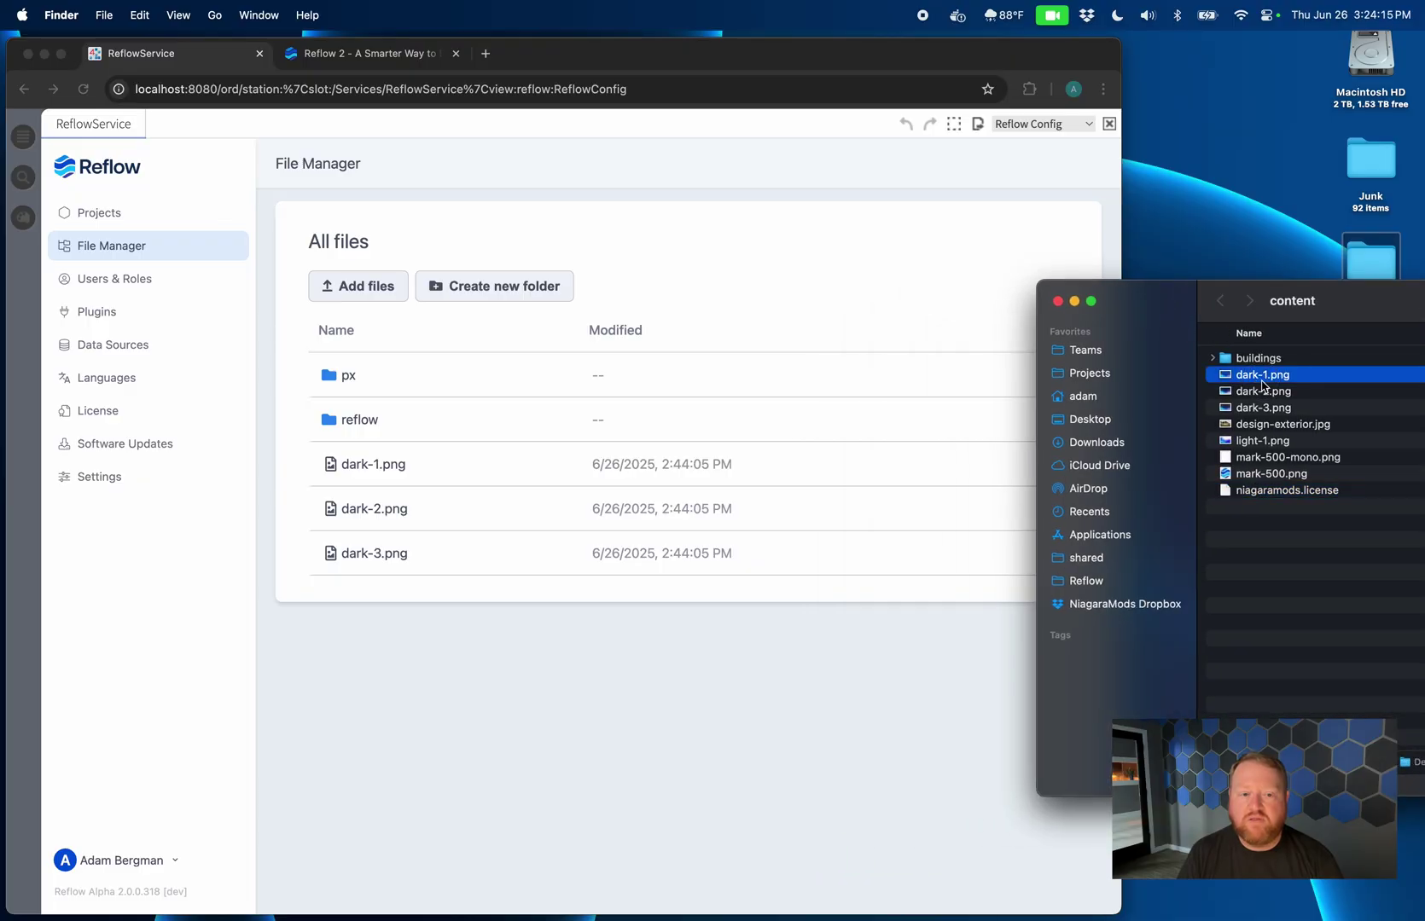
click(1270, 427)
click(1273, 441)
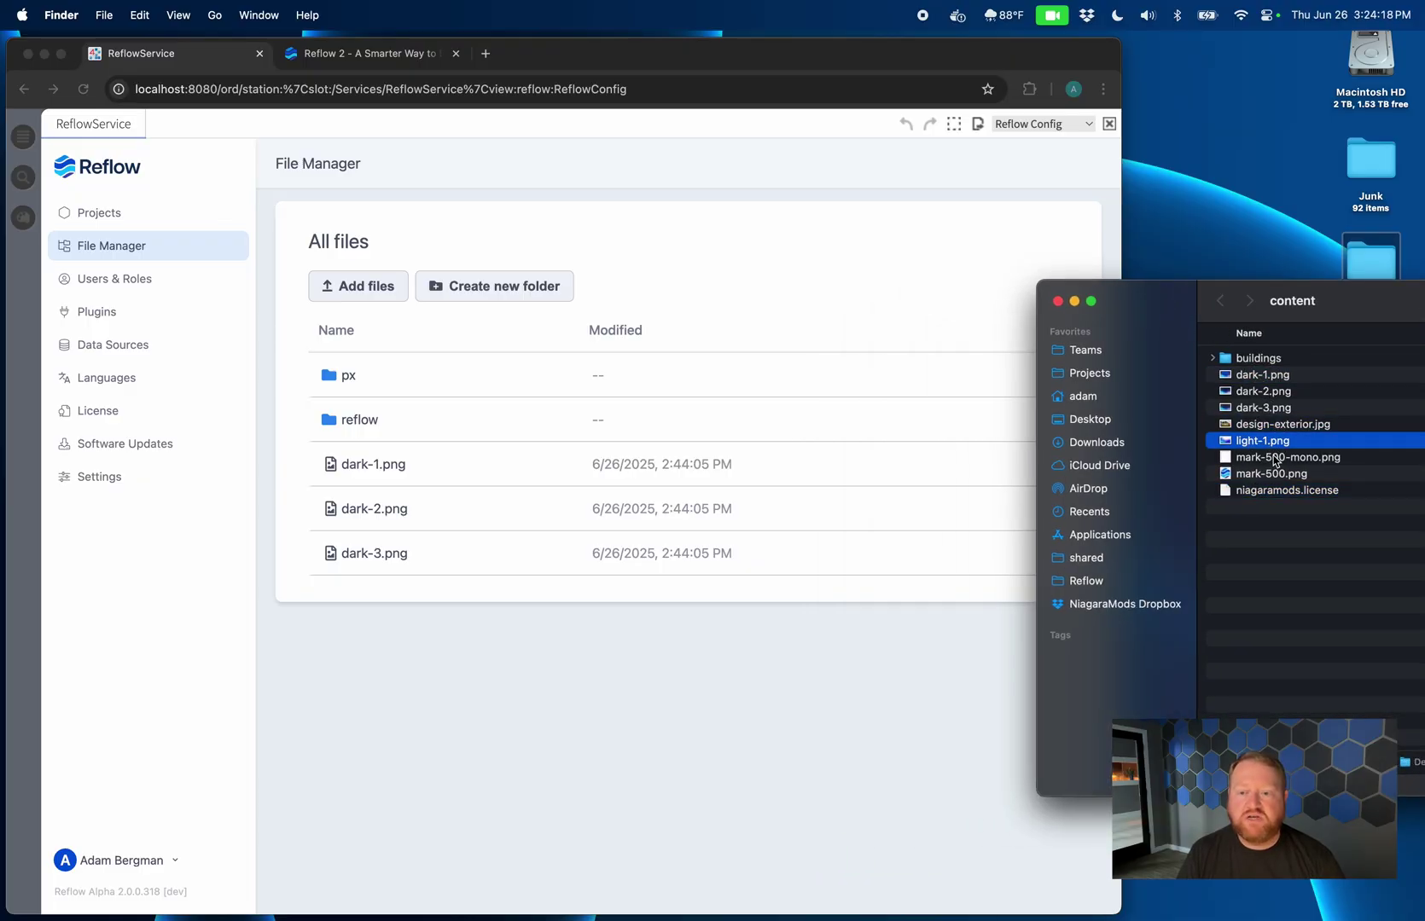
click(1275, 459)
shift+click(1279, 476)
drag(1274, 475, 630, 522)
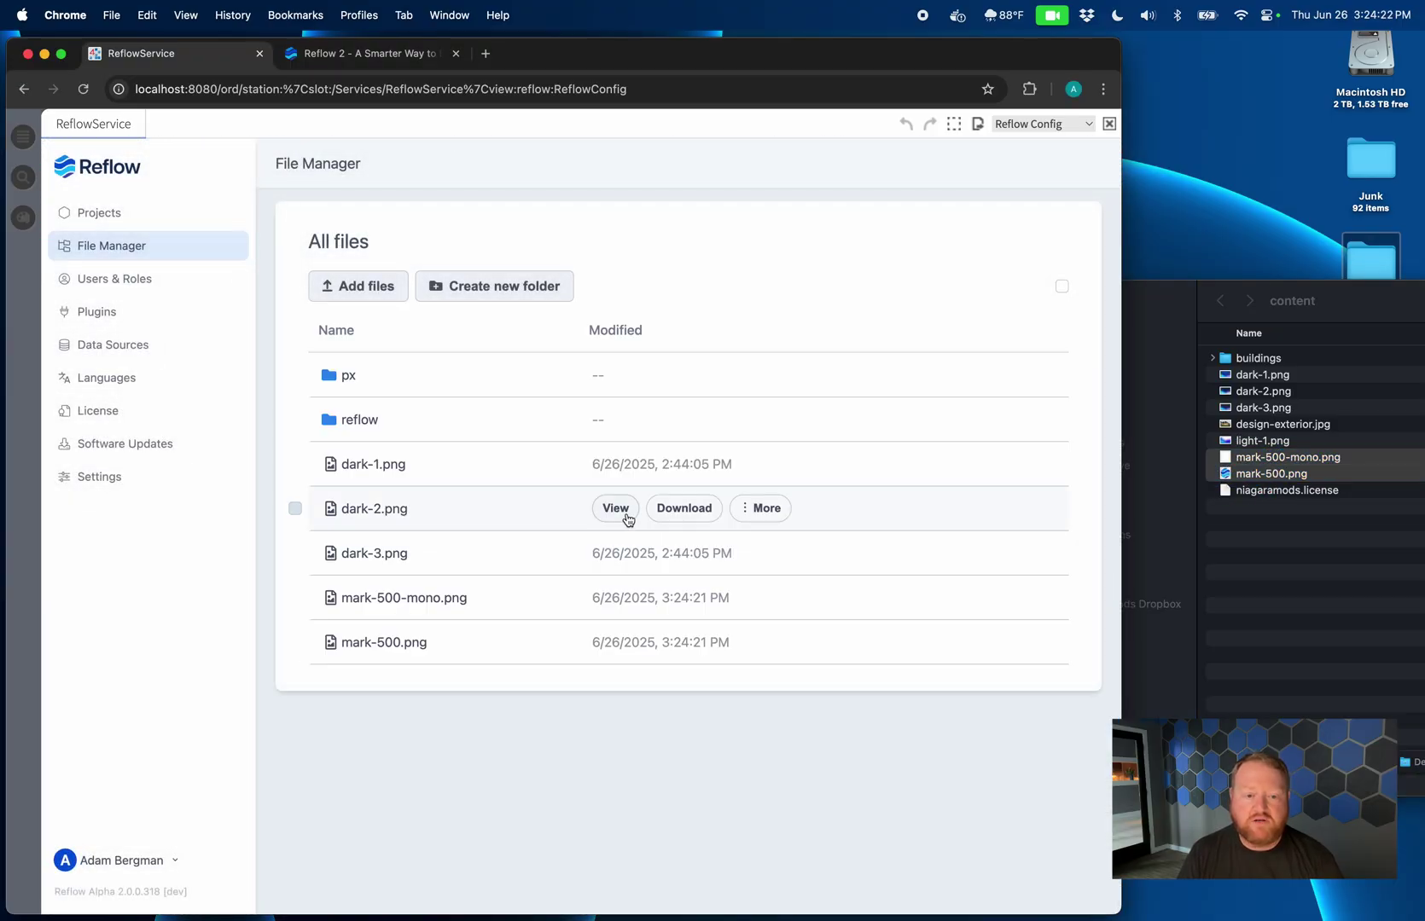
- View the uploaded mark-500-mono.png details, then restore the browser and list all files
click(395, 601)
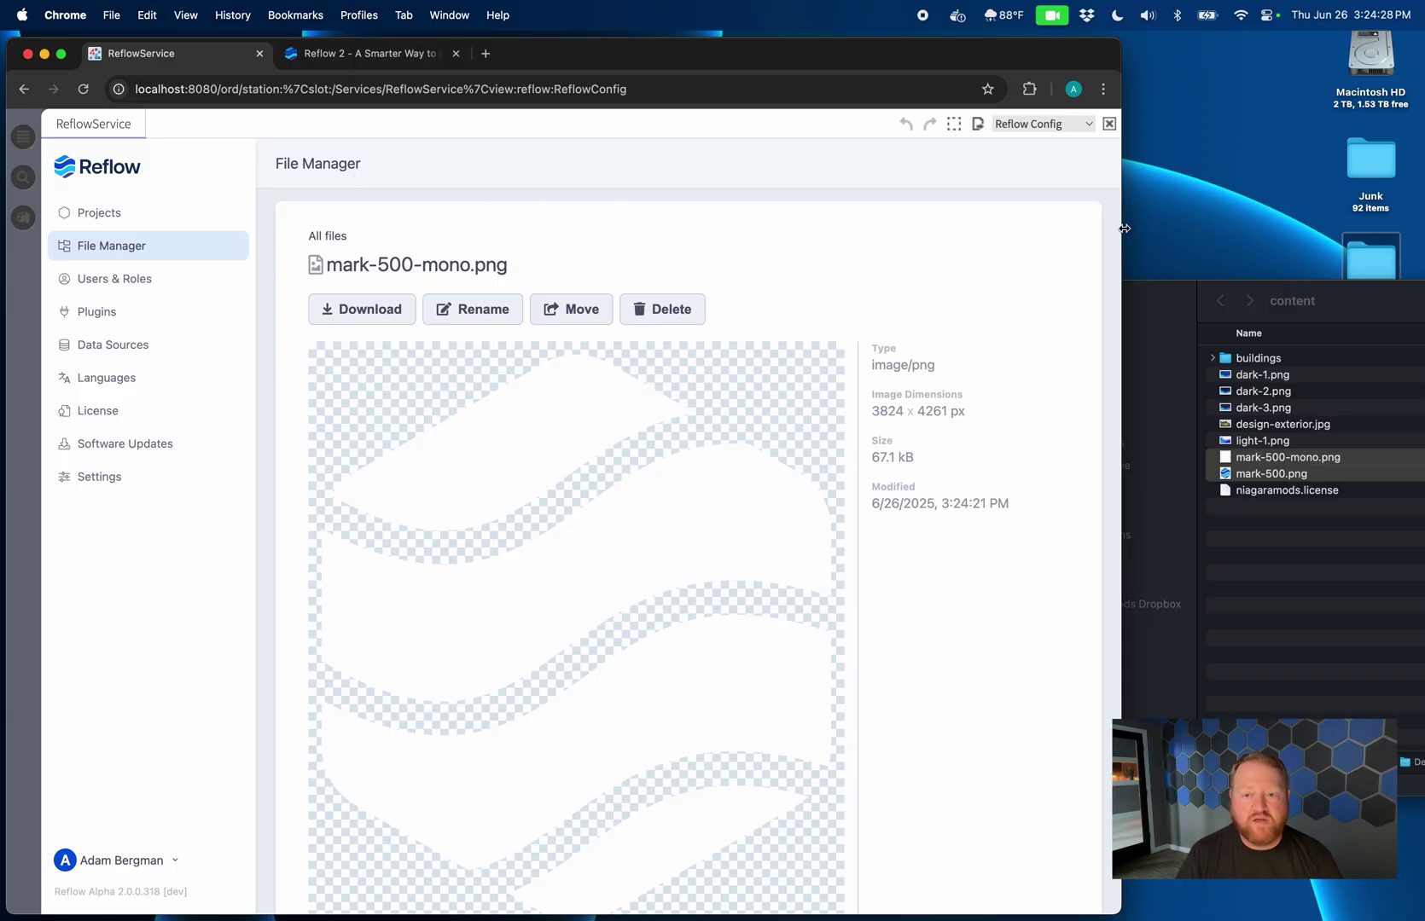
drag(1124, 229, 1418, 227)
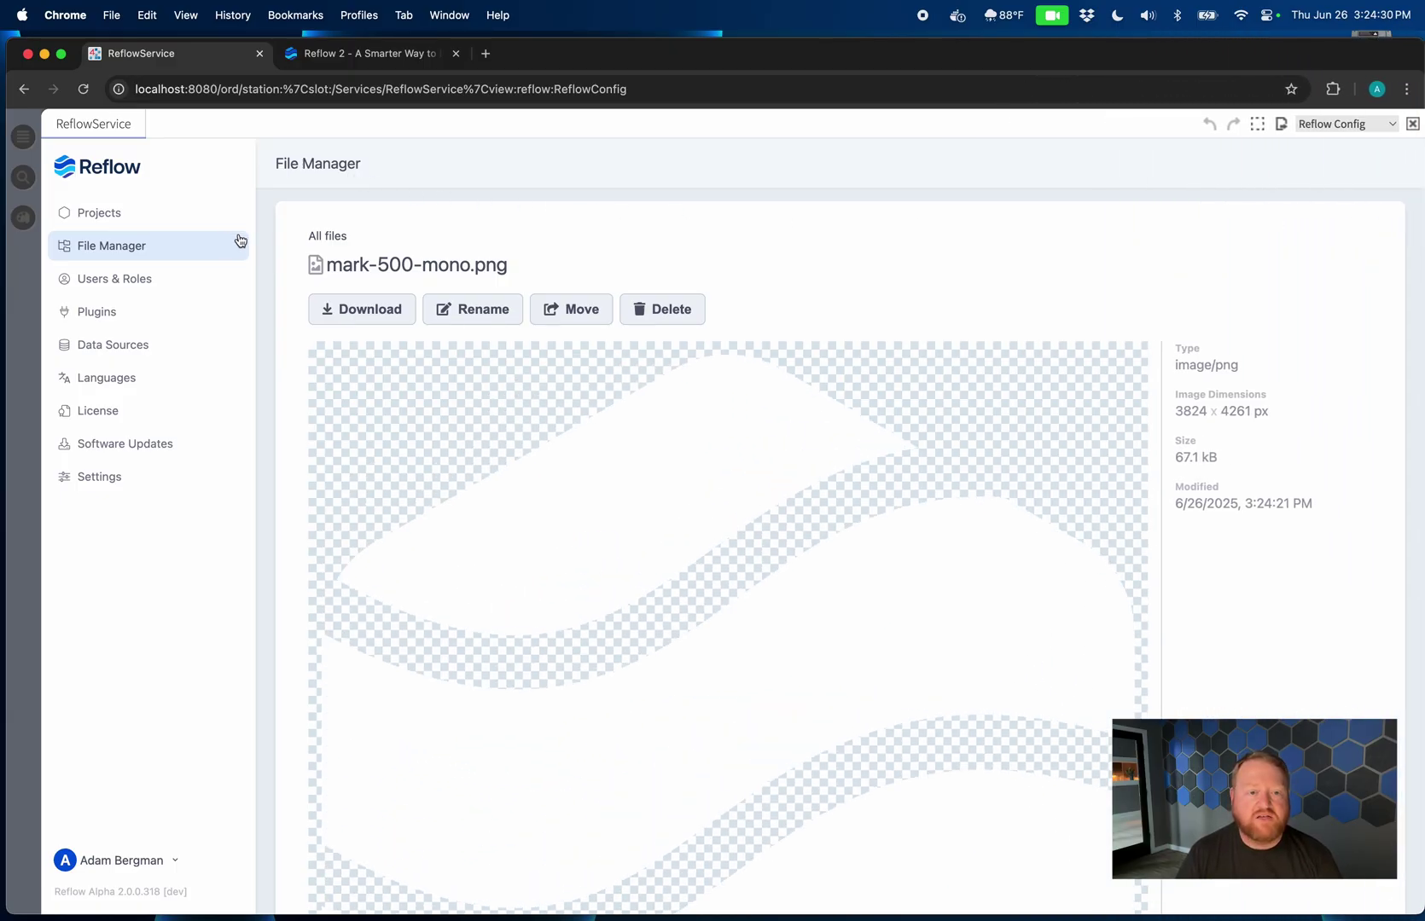
click(337, 238)
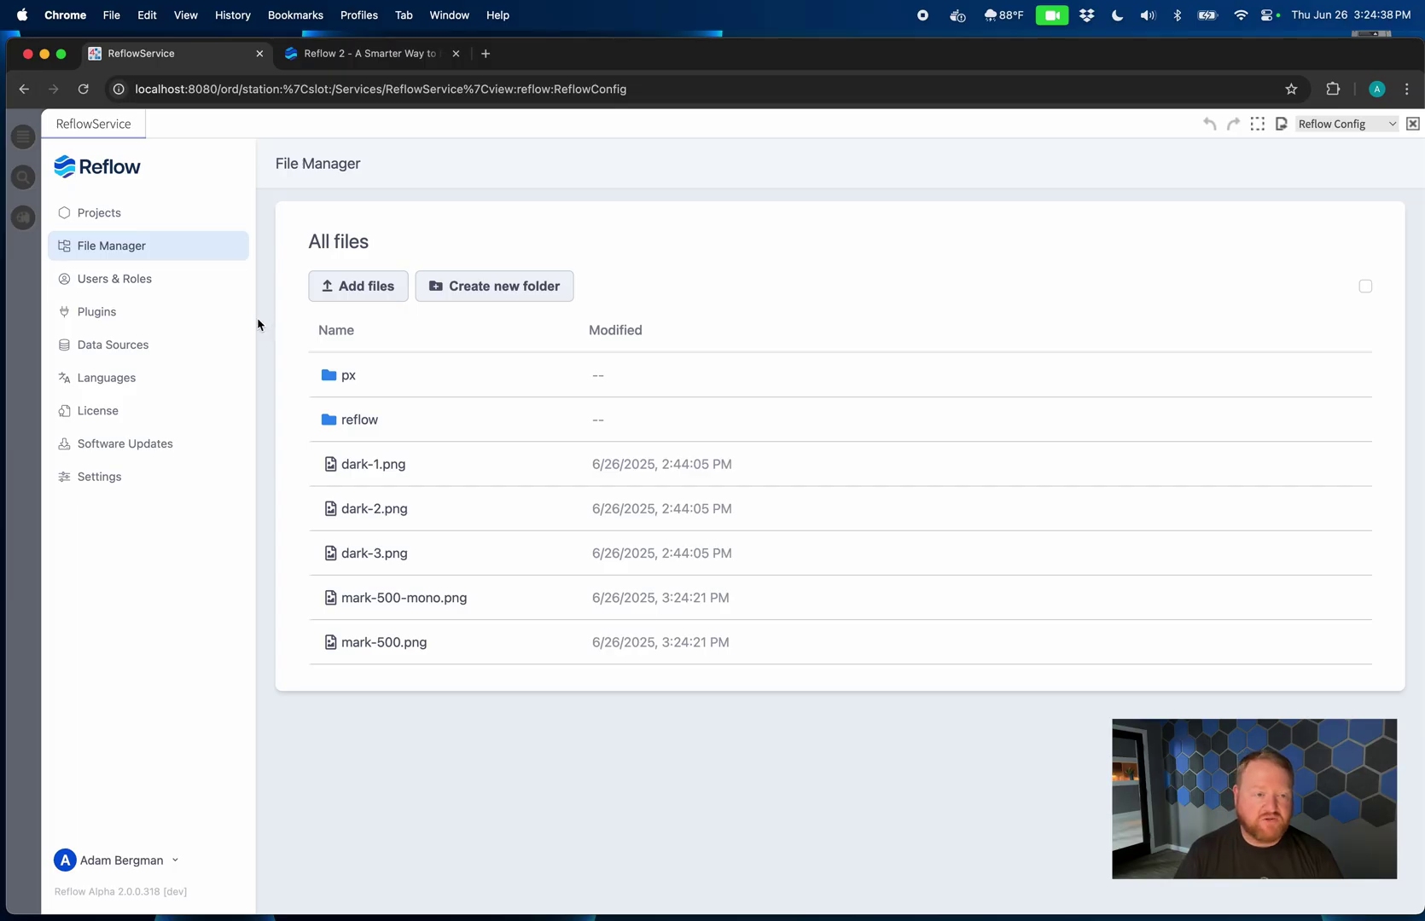
- Open the details of the 'Get to know Reflow 2' project from the Projects page
click(191, 217)
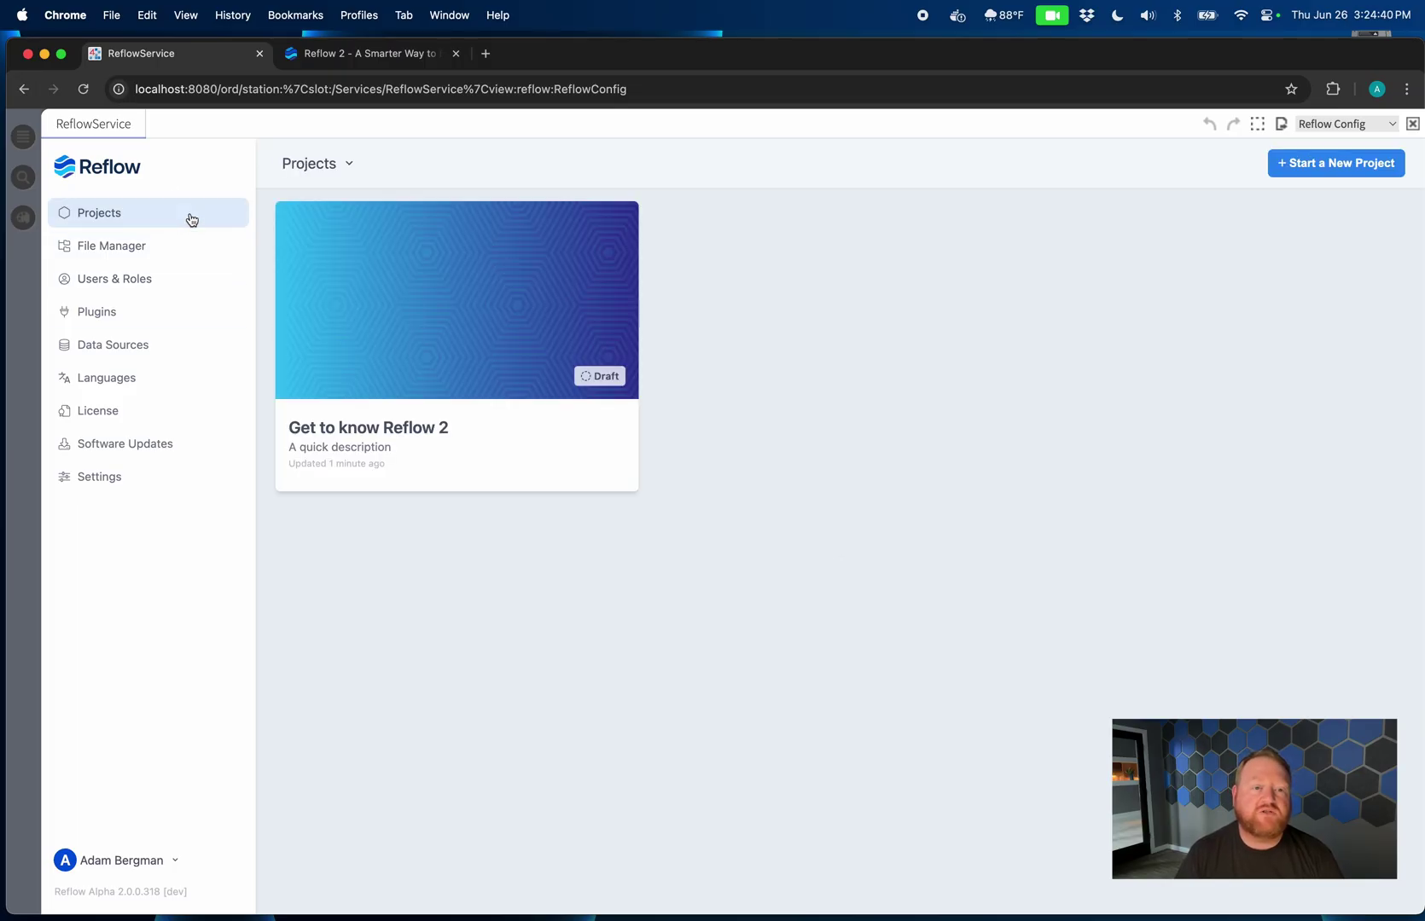
mouse_move(379, 302)
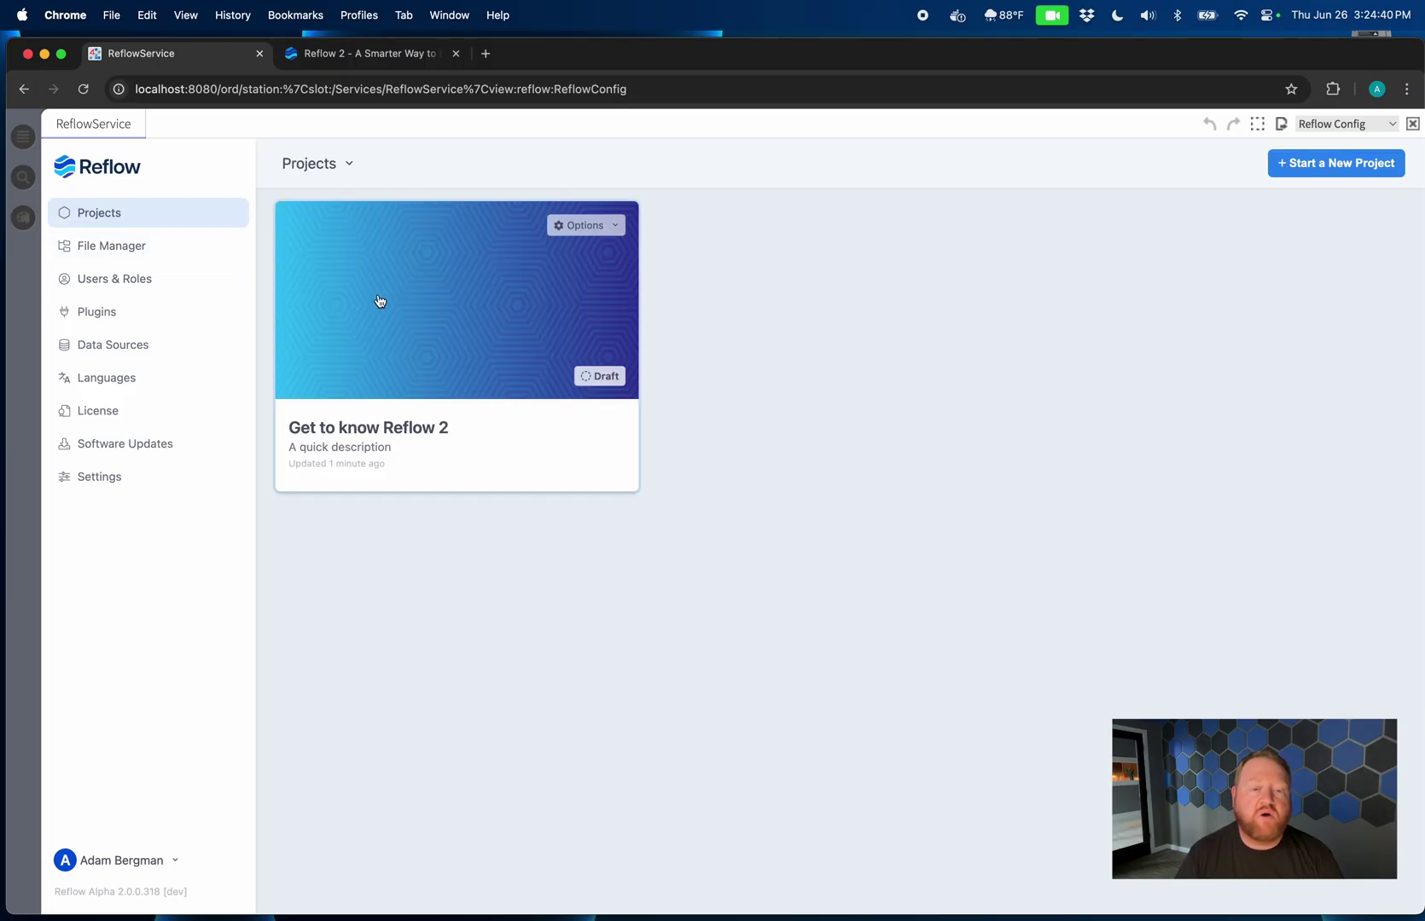
click(597, 227)
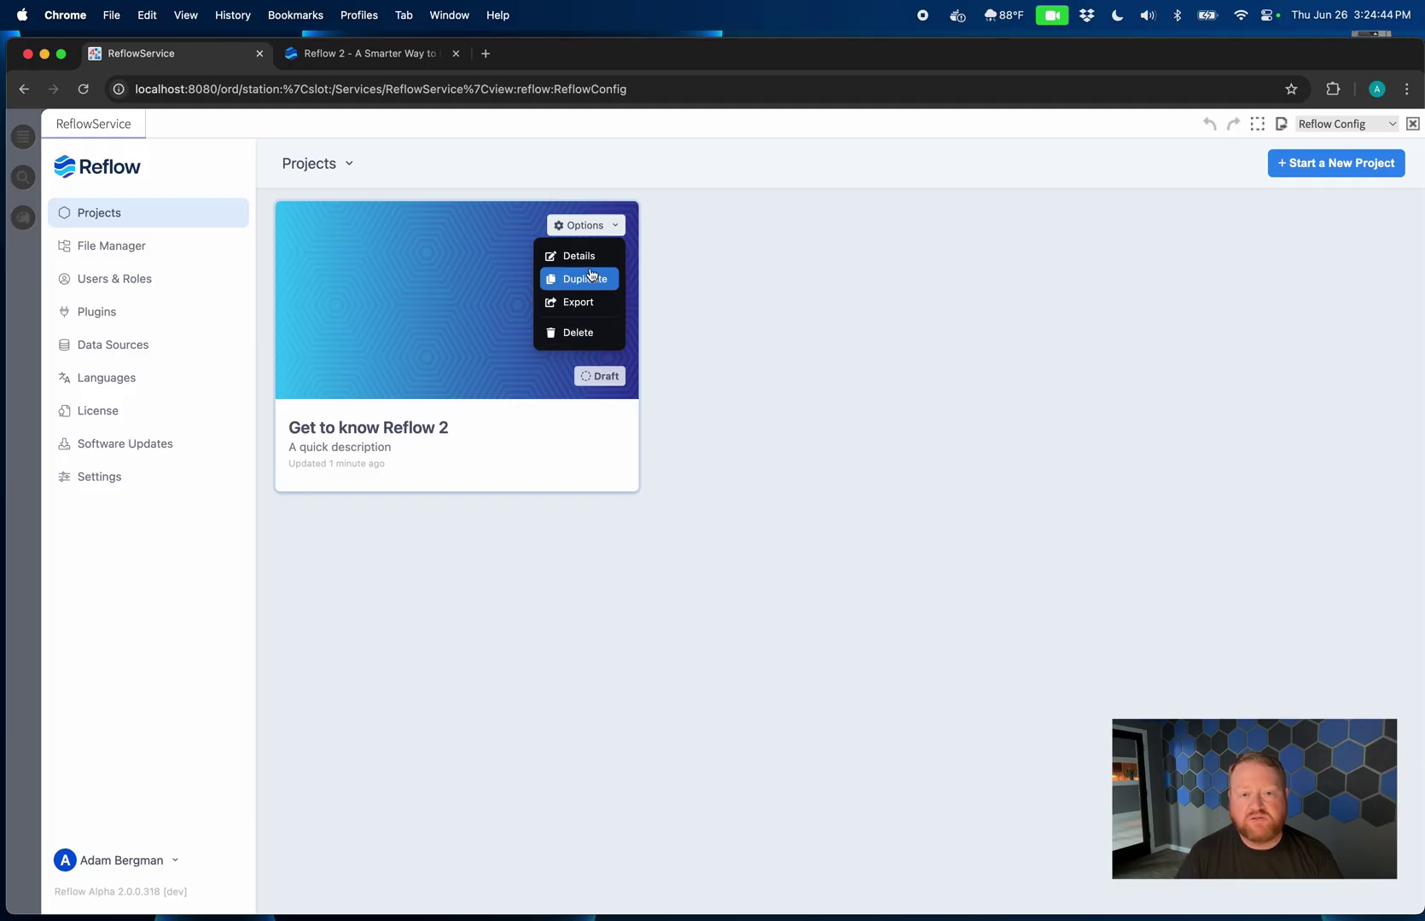
click(590, 256)
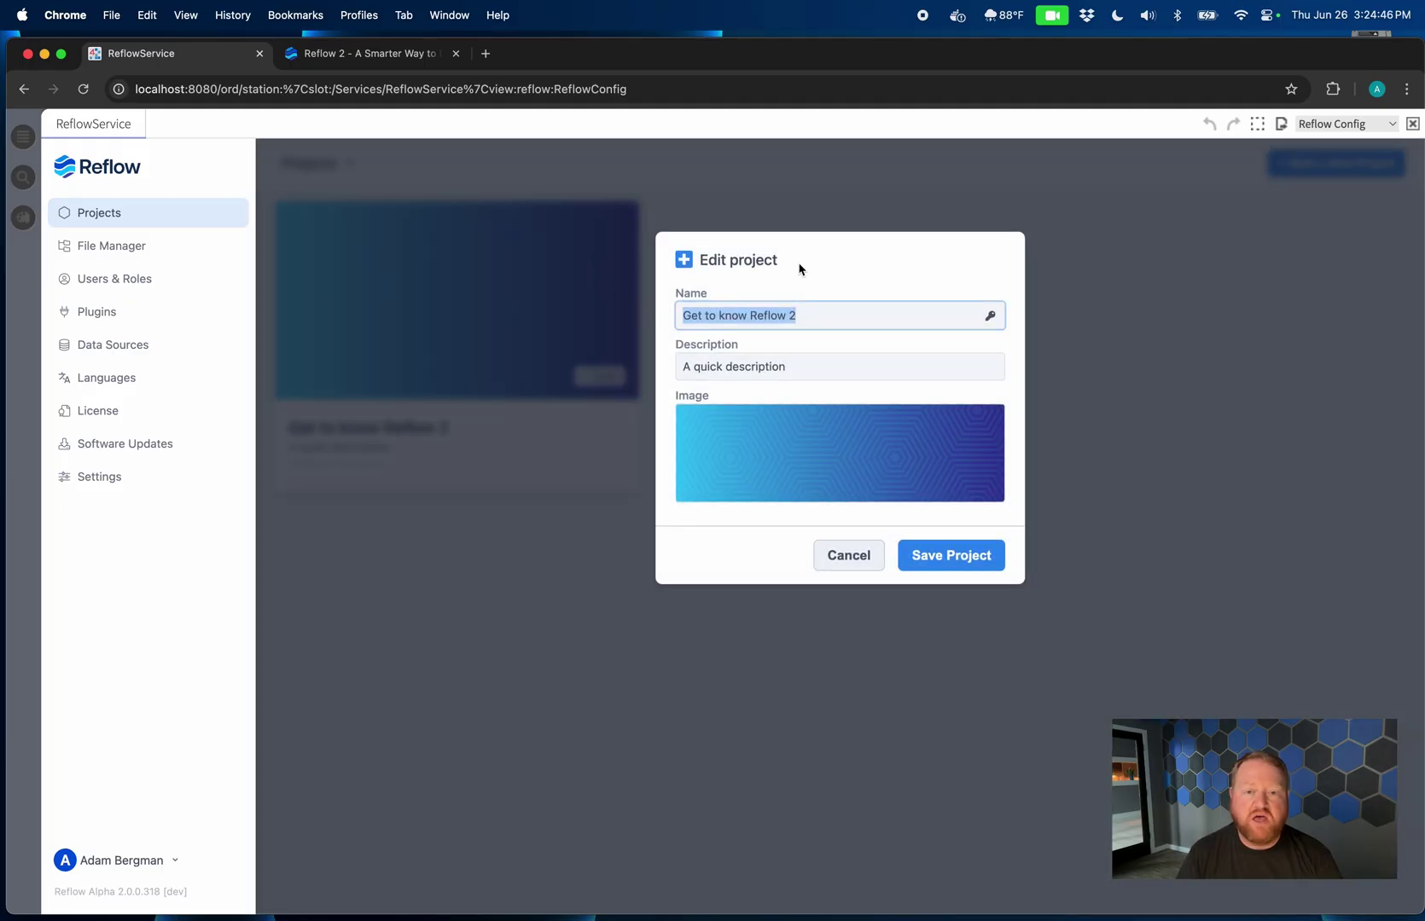
- Drop design-exterior.jpg from Finder into the Image area and save the project
drag(1421, 295, 1136, 295)
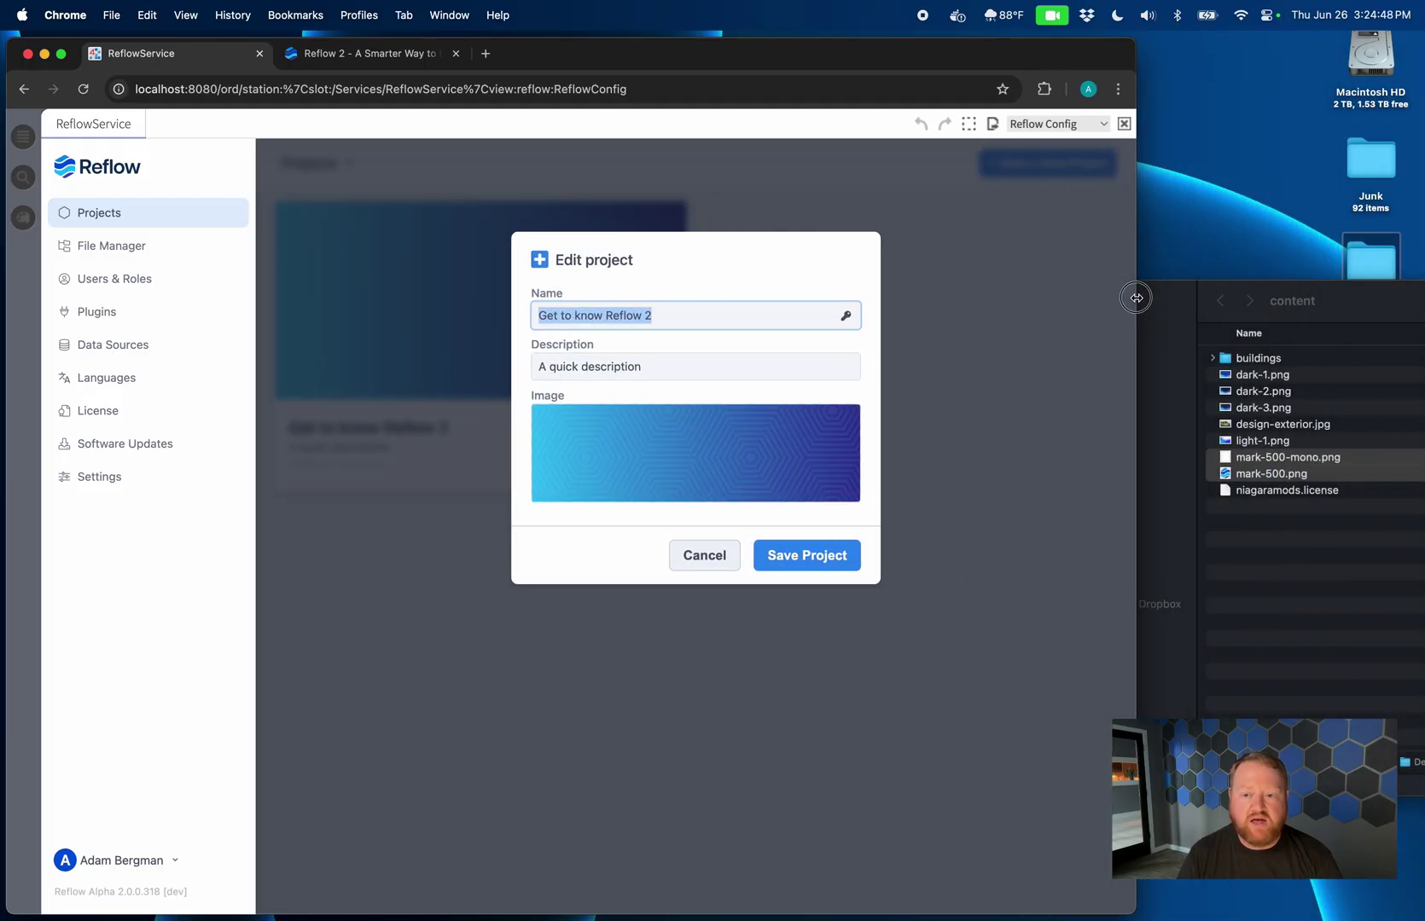
click(1303, 431)
click(1283, 430)
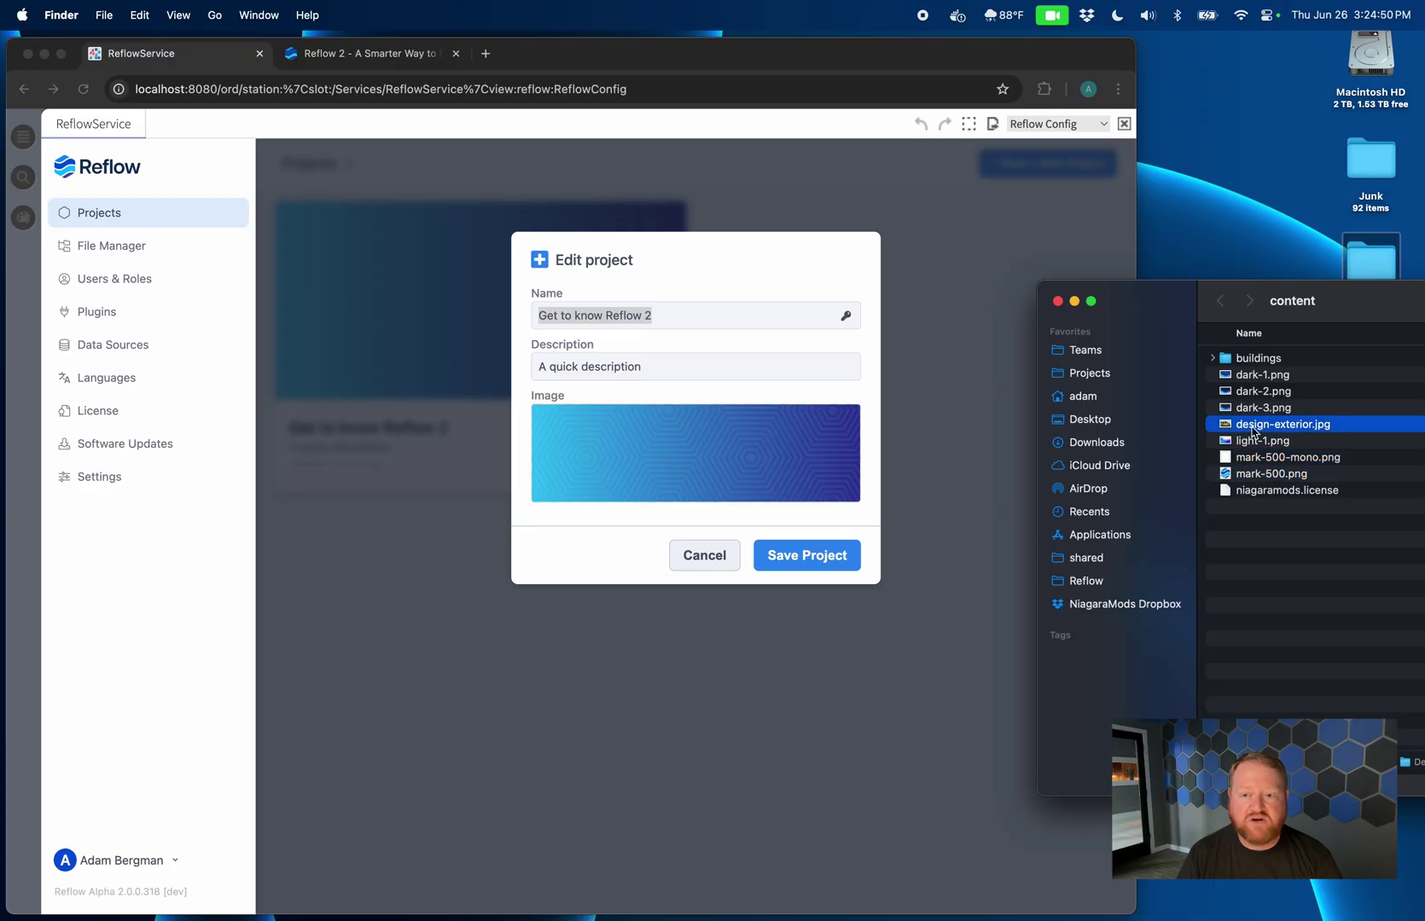
drag(1292, 424, 735, 446)
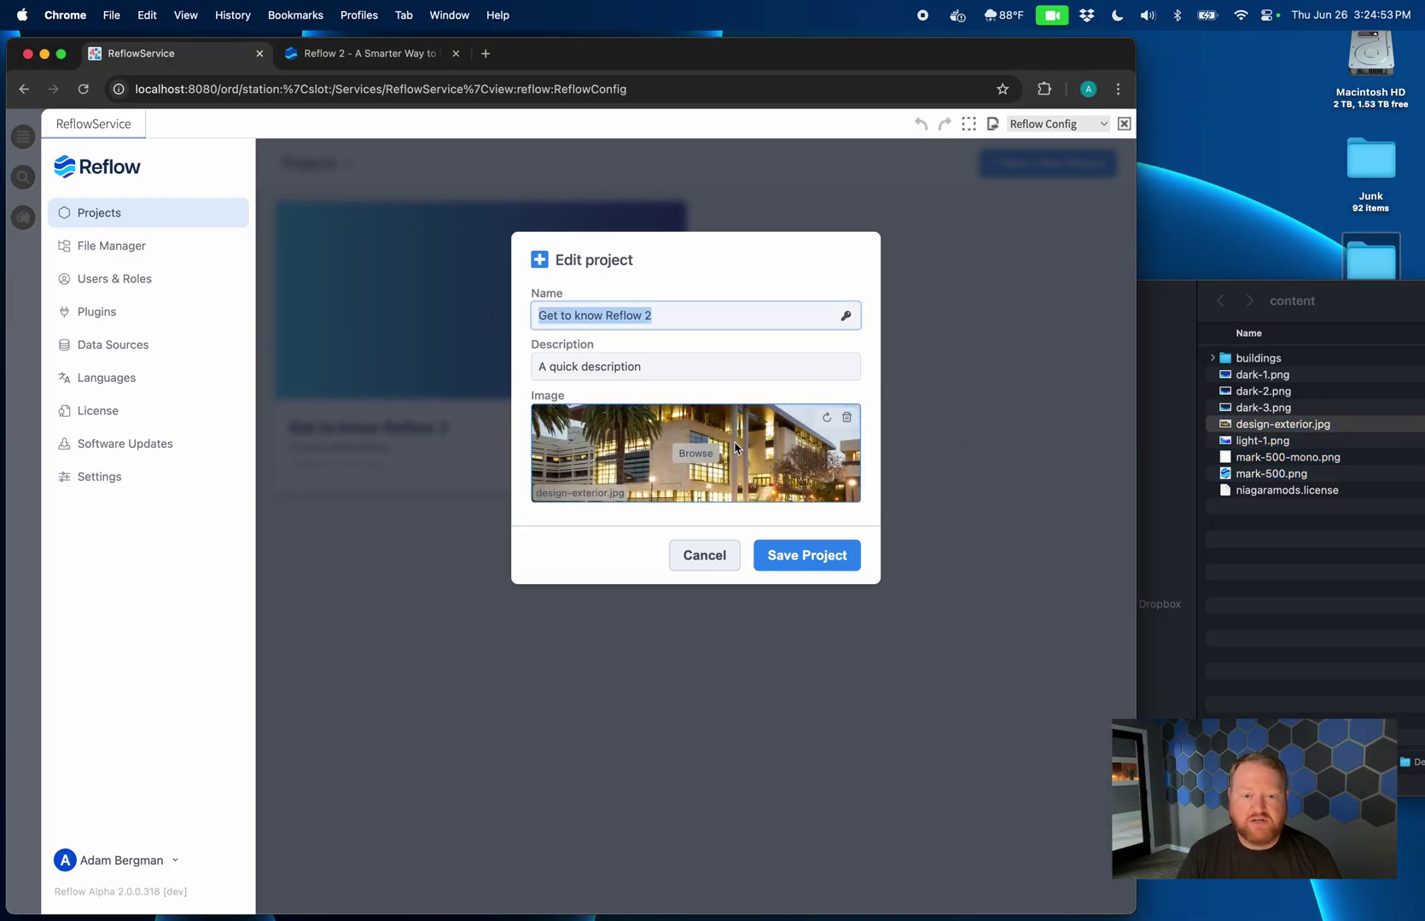
click(807, 555)
mouse_move(503, 301)
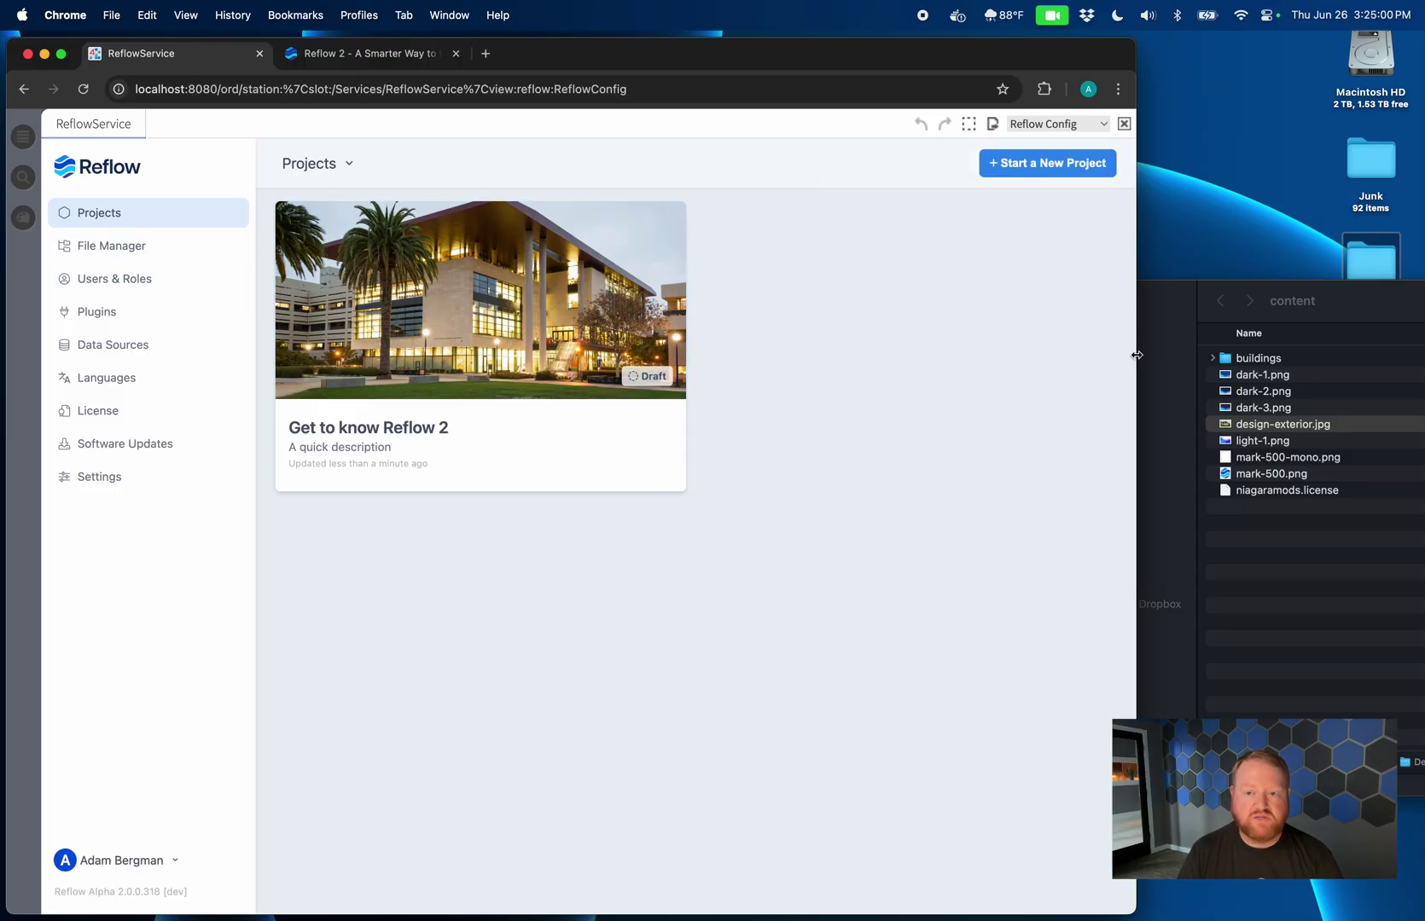
drag(1136, 355, 1421, 357)
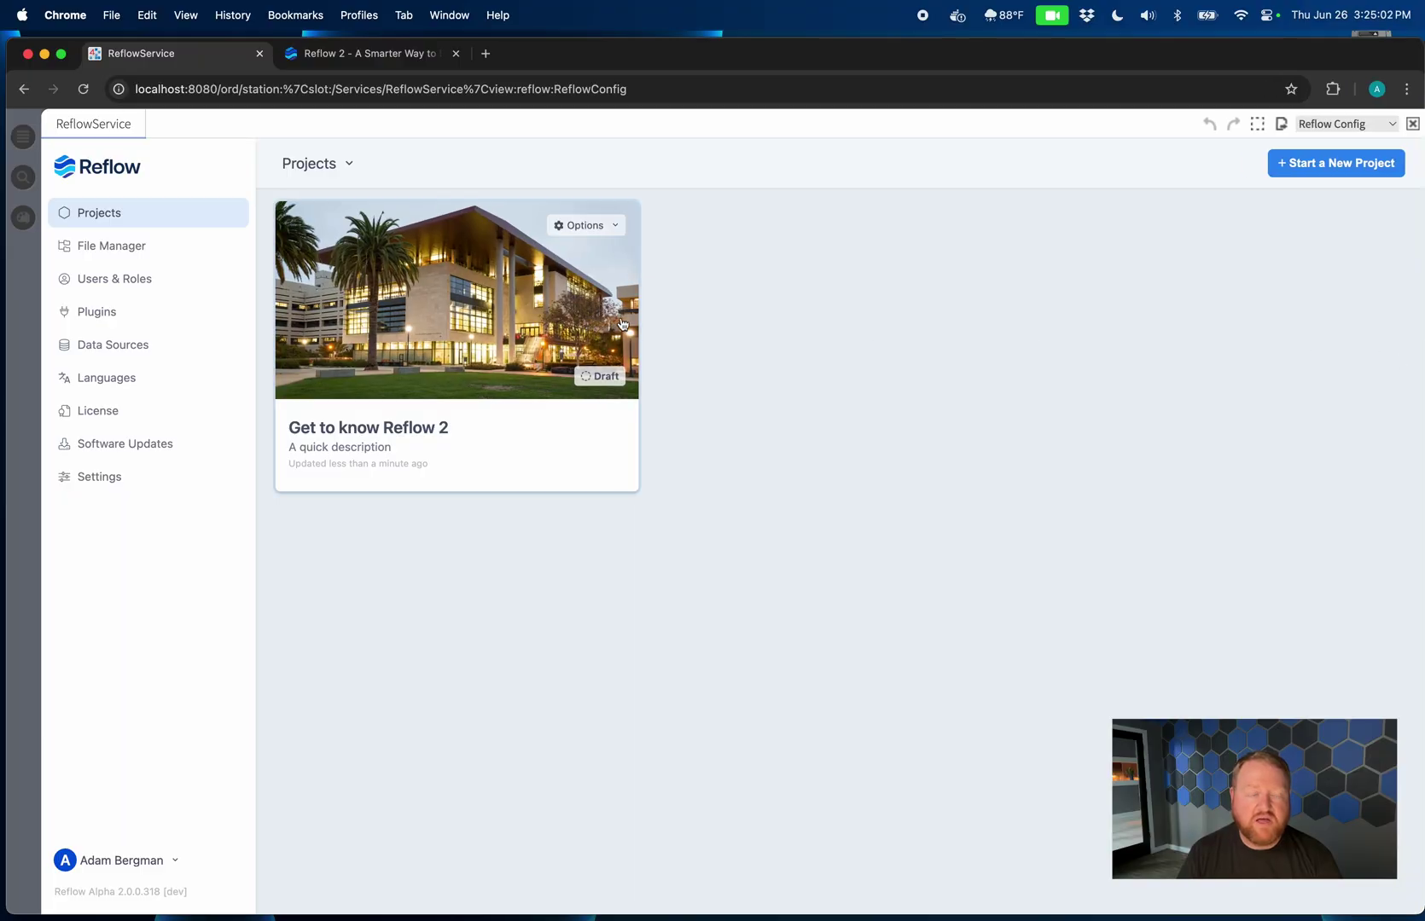
- Open Users & Roles and look through the Roles and Users tabs
click(158, 288)
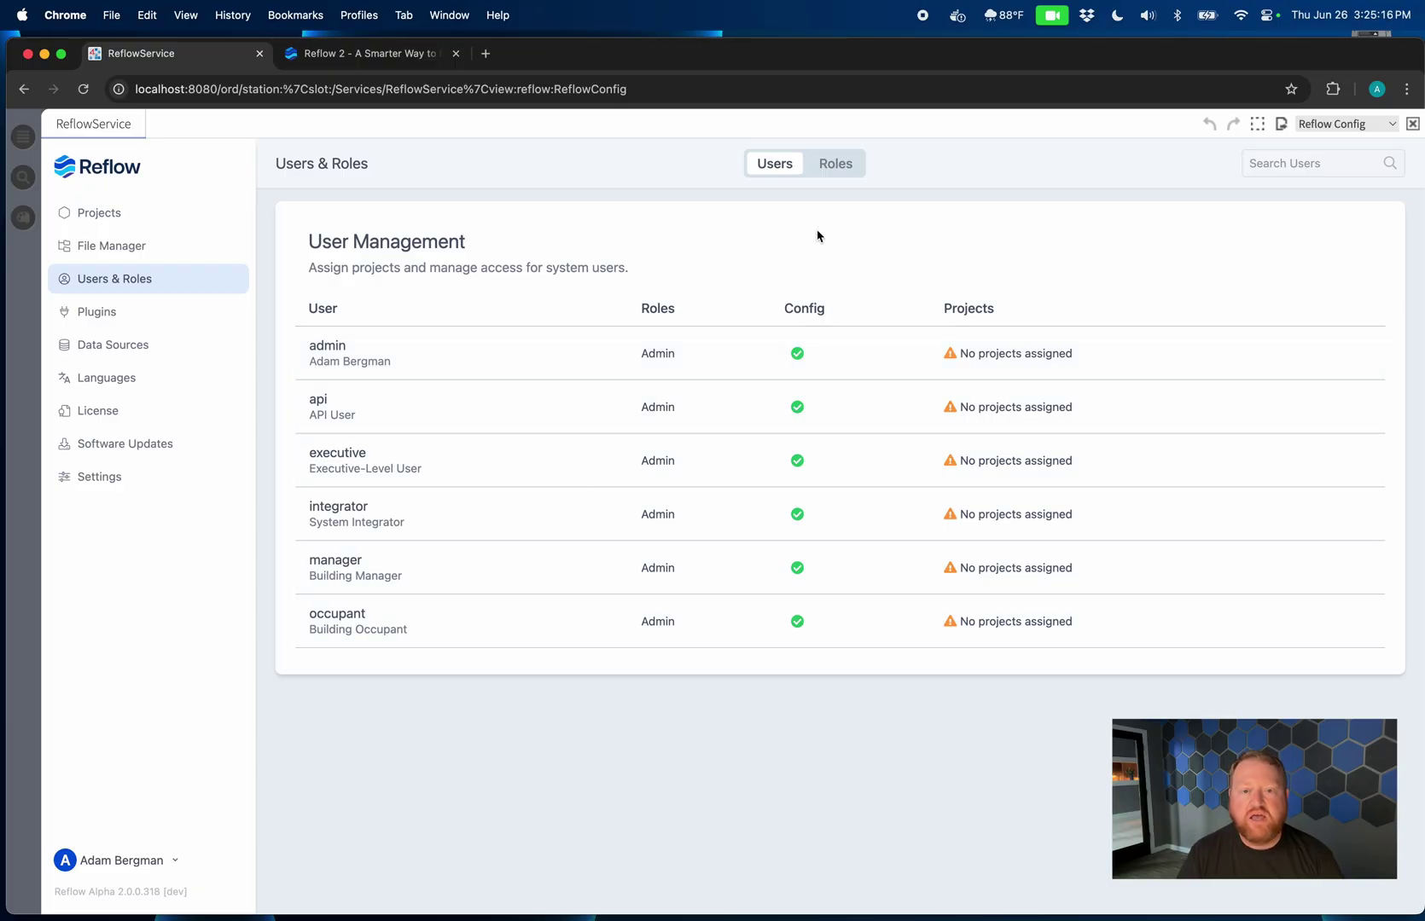
click(827, 166)
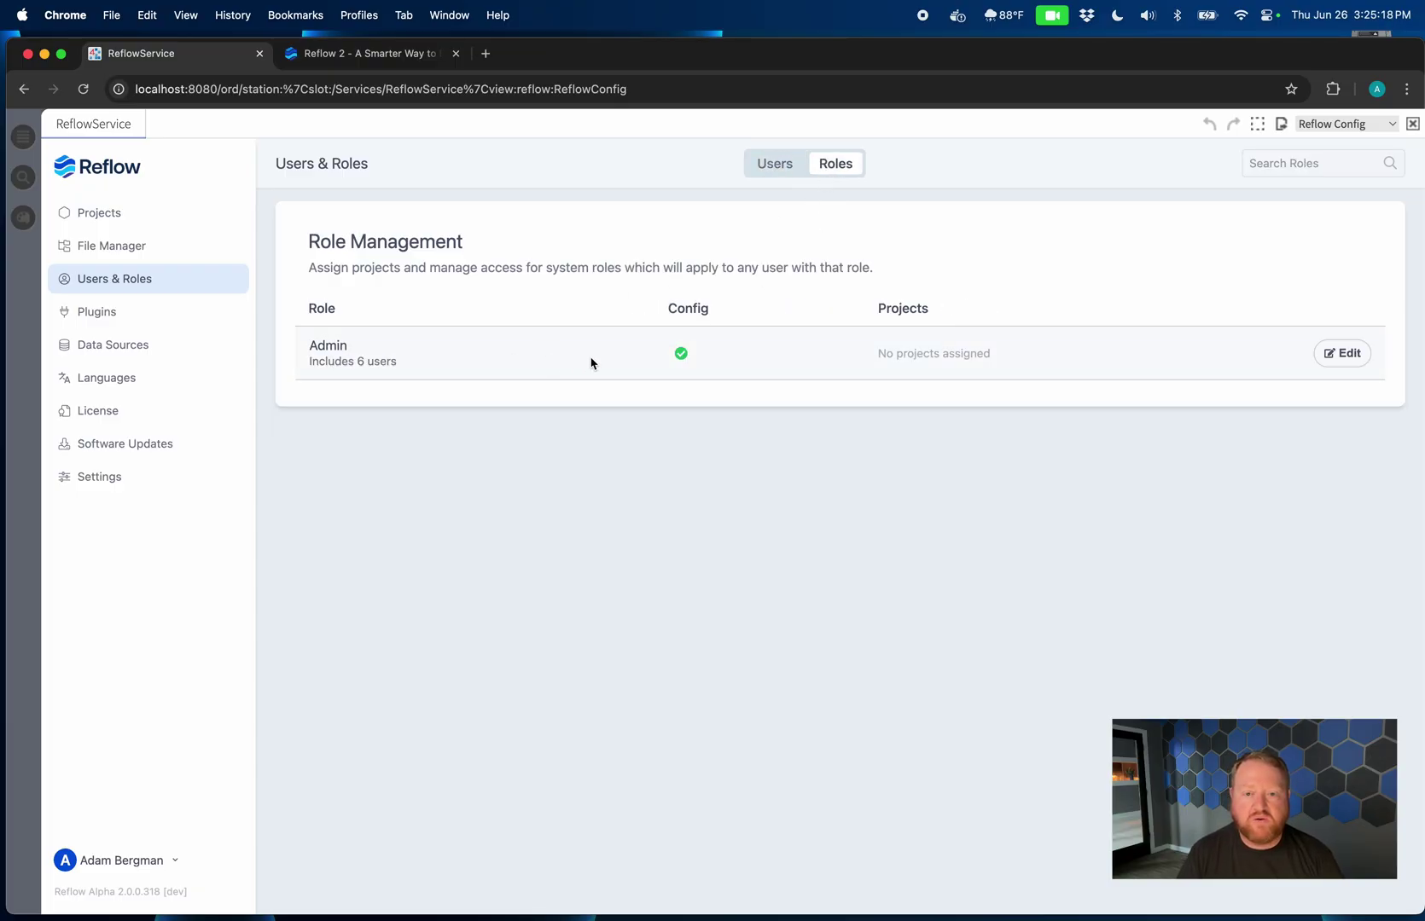
click(770, 164)
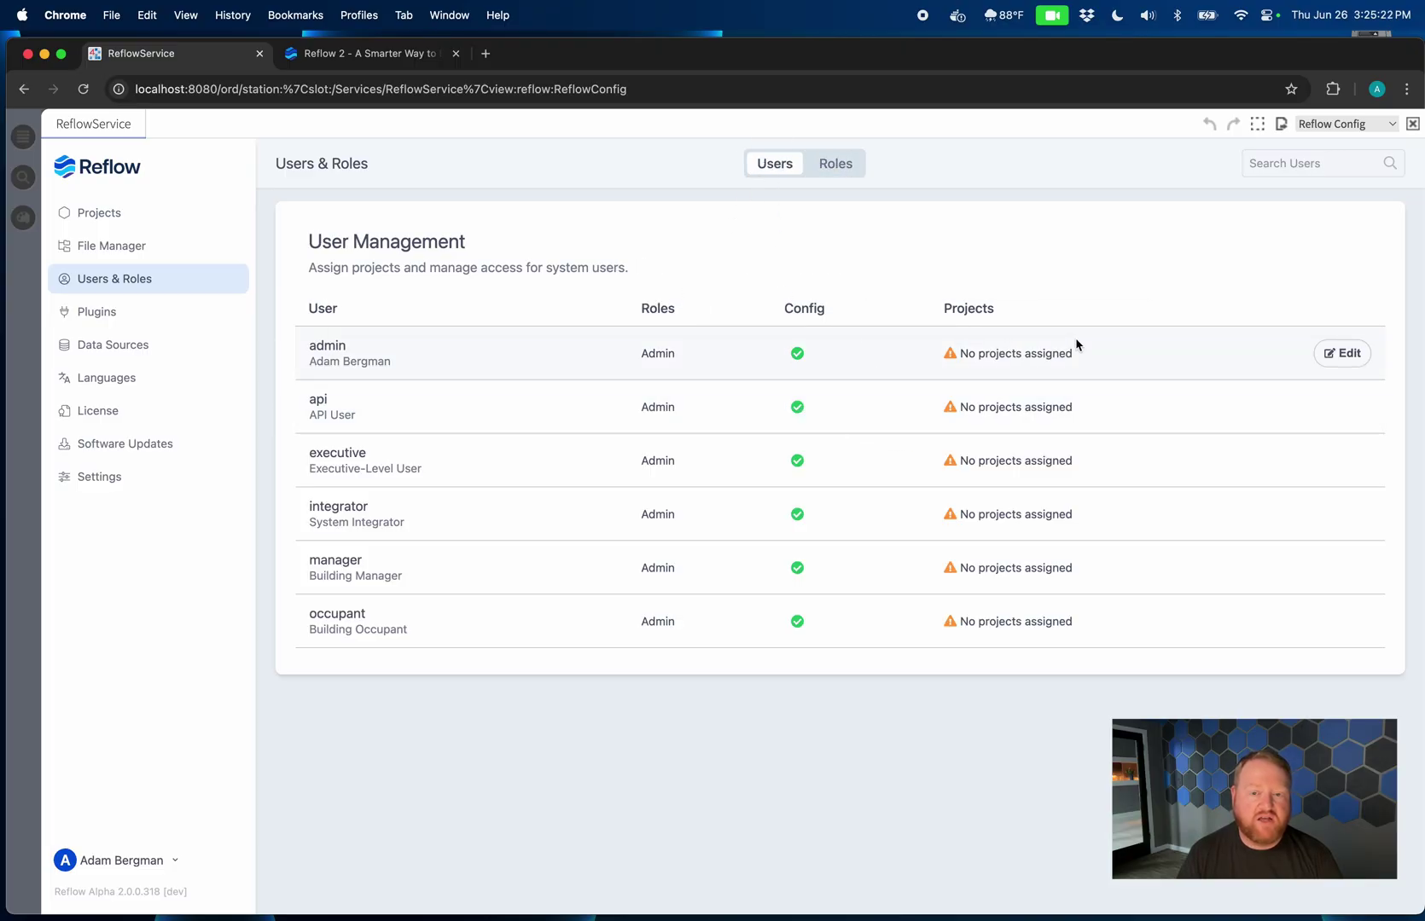
- Check the admin user's project access without saving, then show the Plugins page
mouse_move(989, 350)
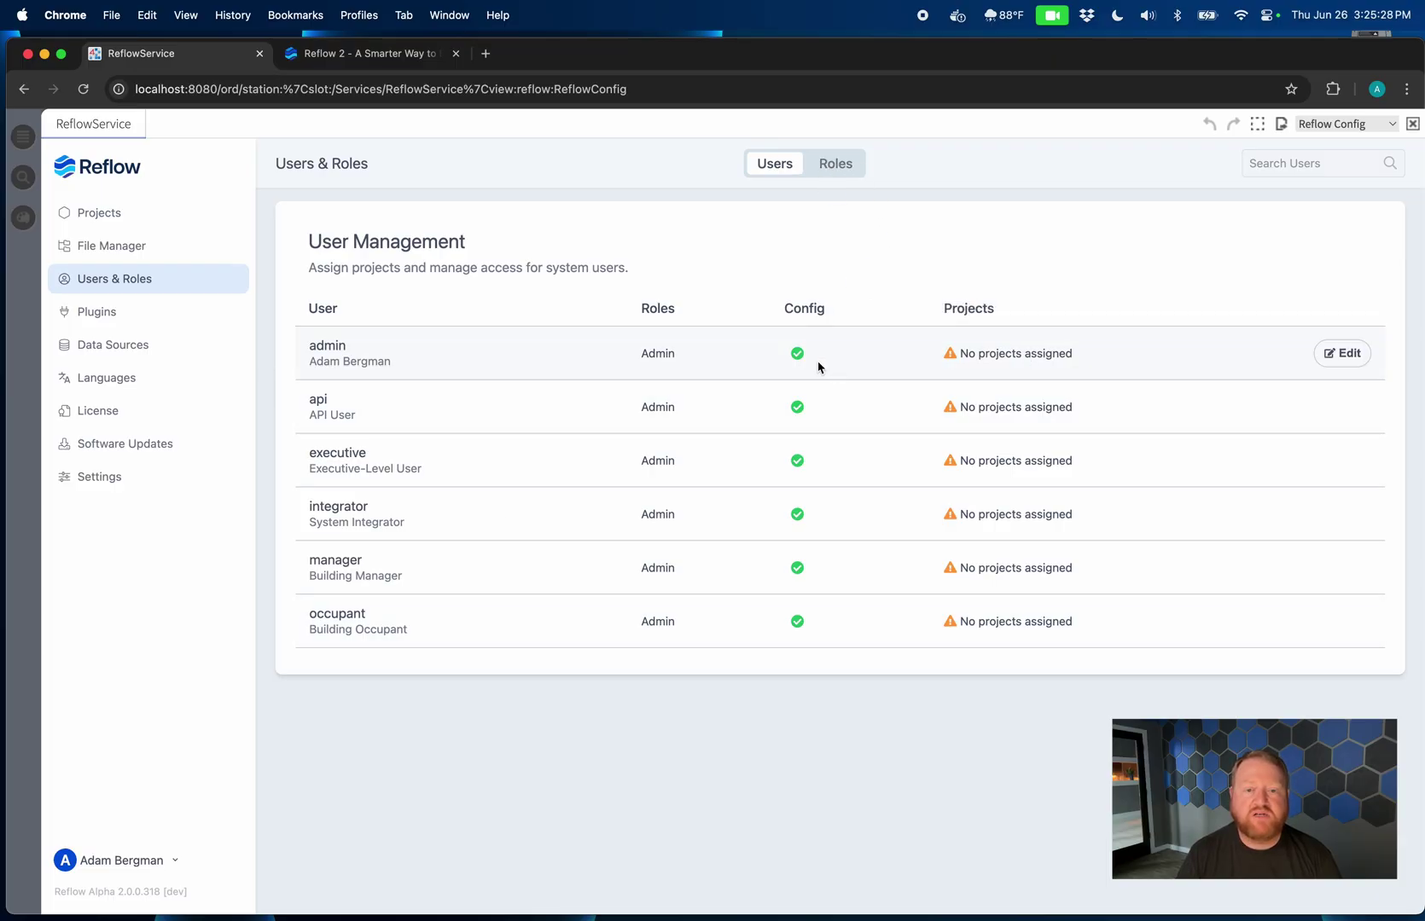
click(1323, 359)
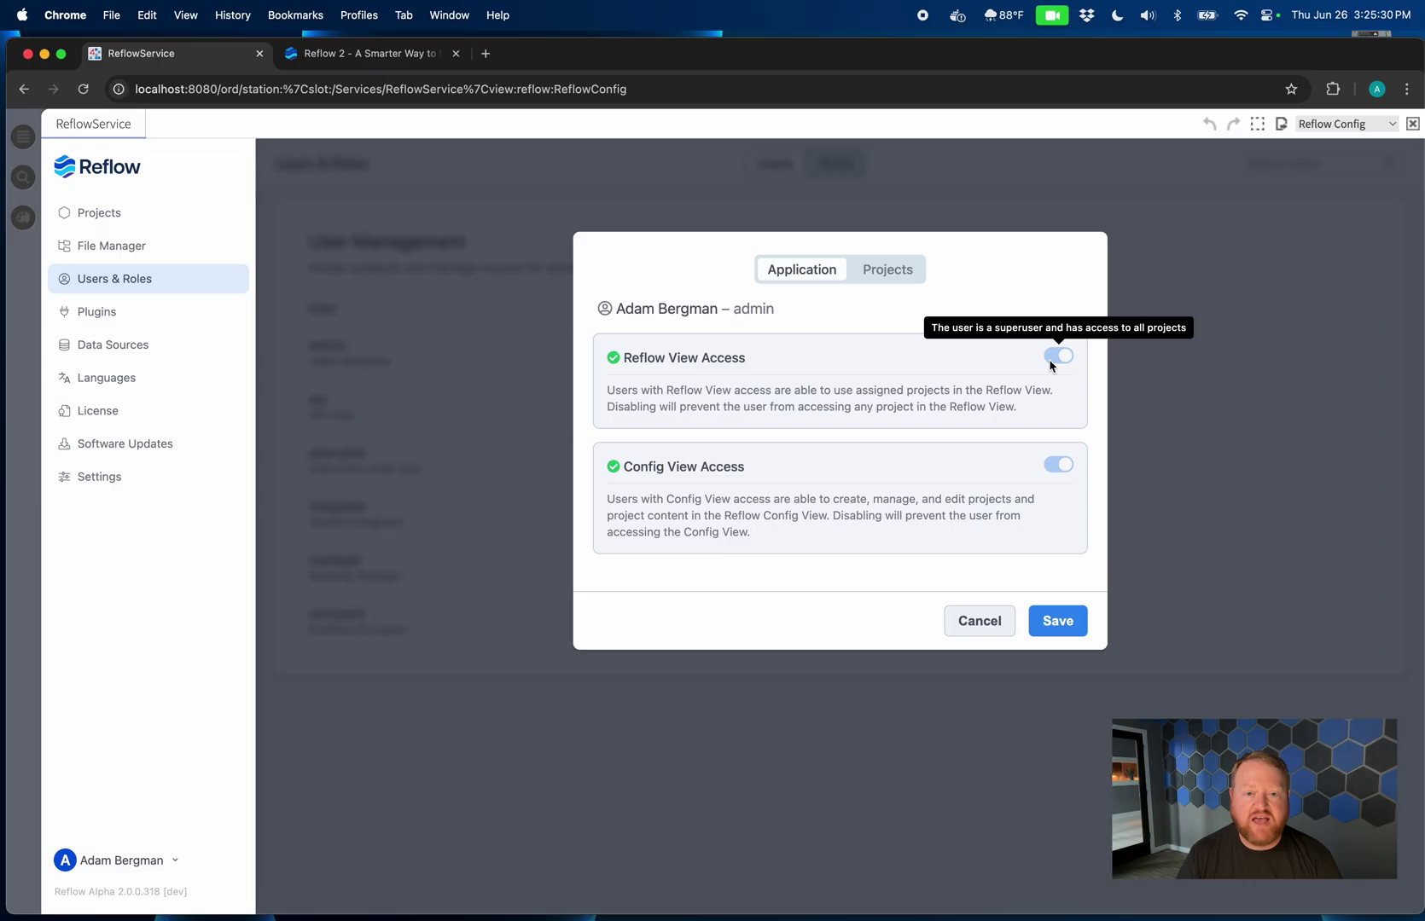
click(890, 273)
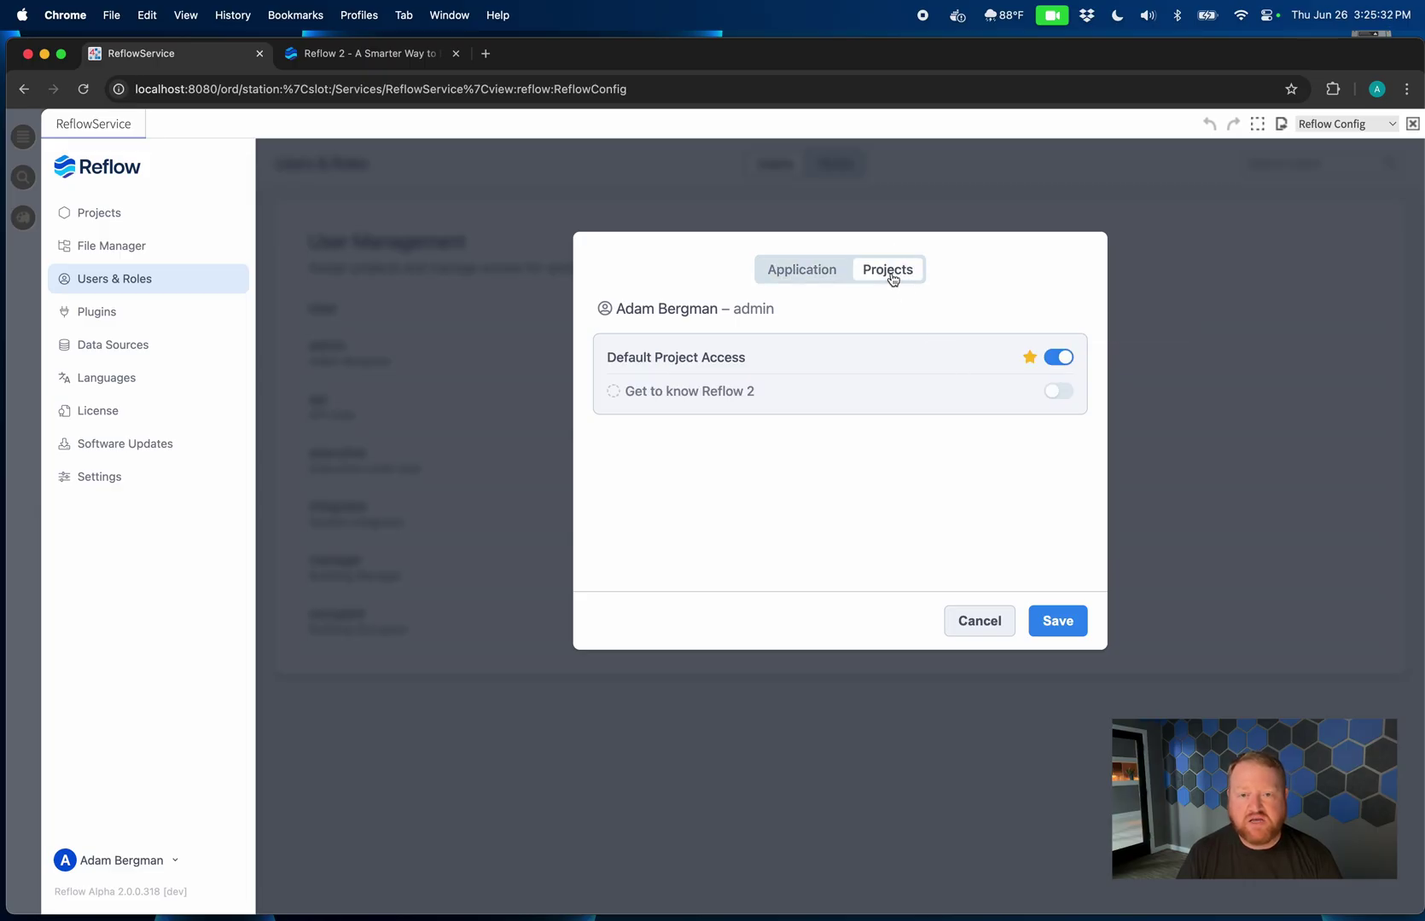
click(968, 616)
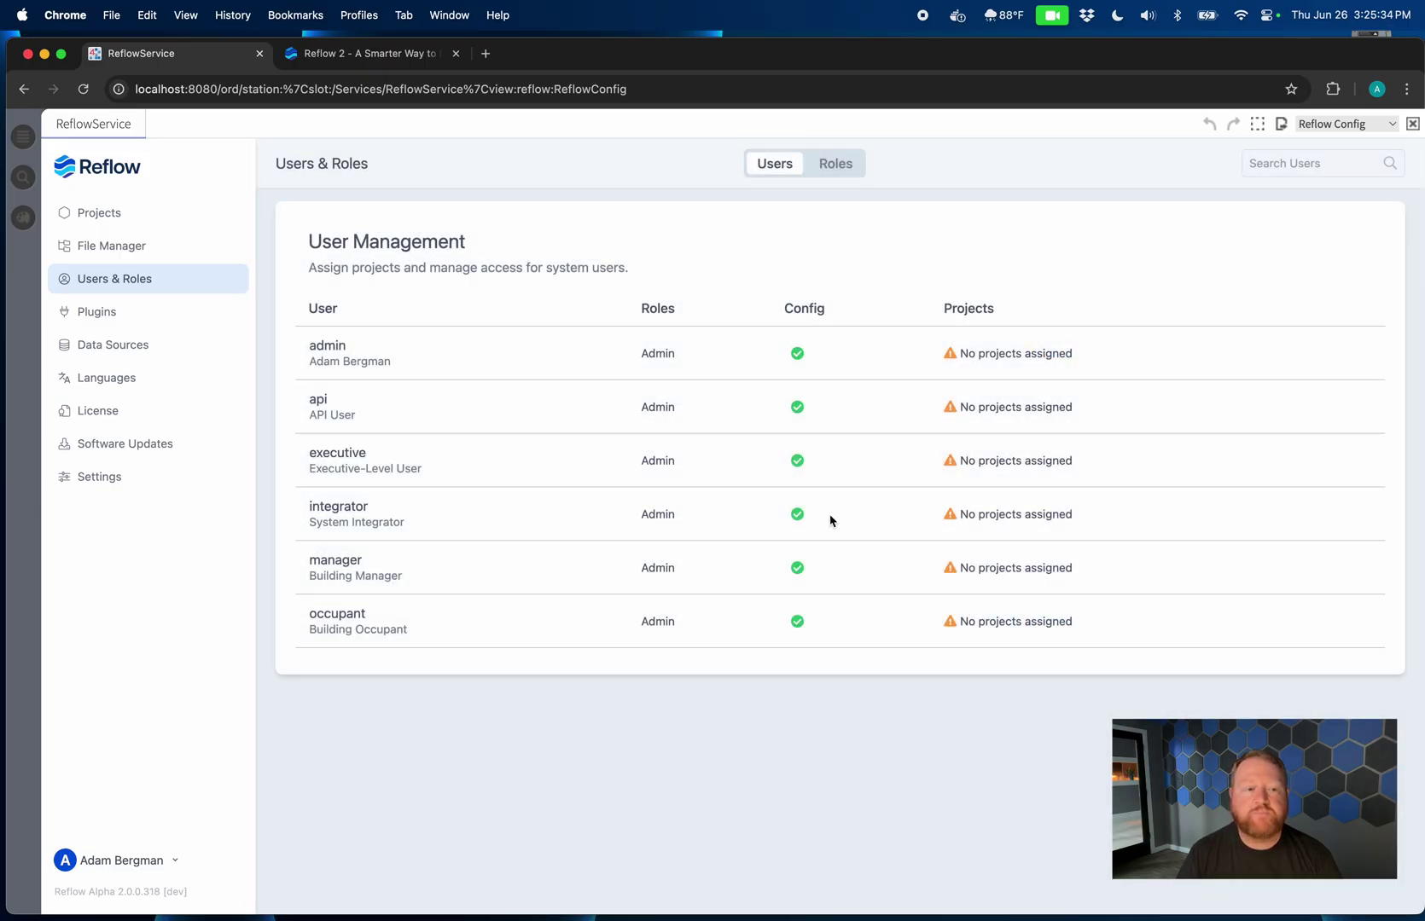
click(163, 325)
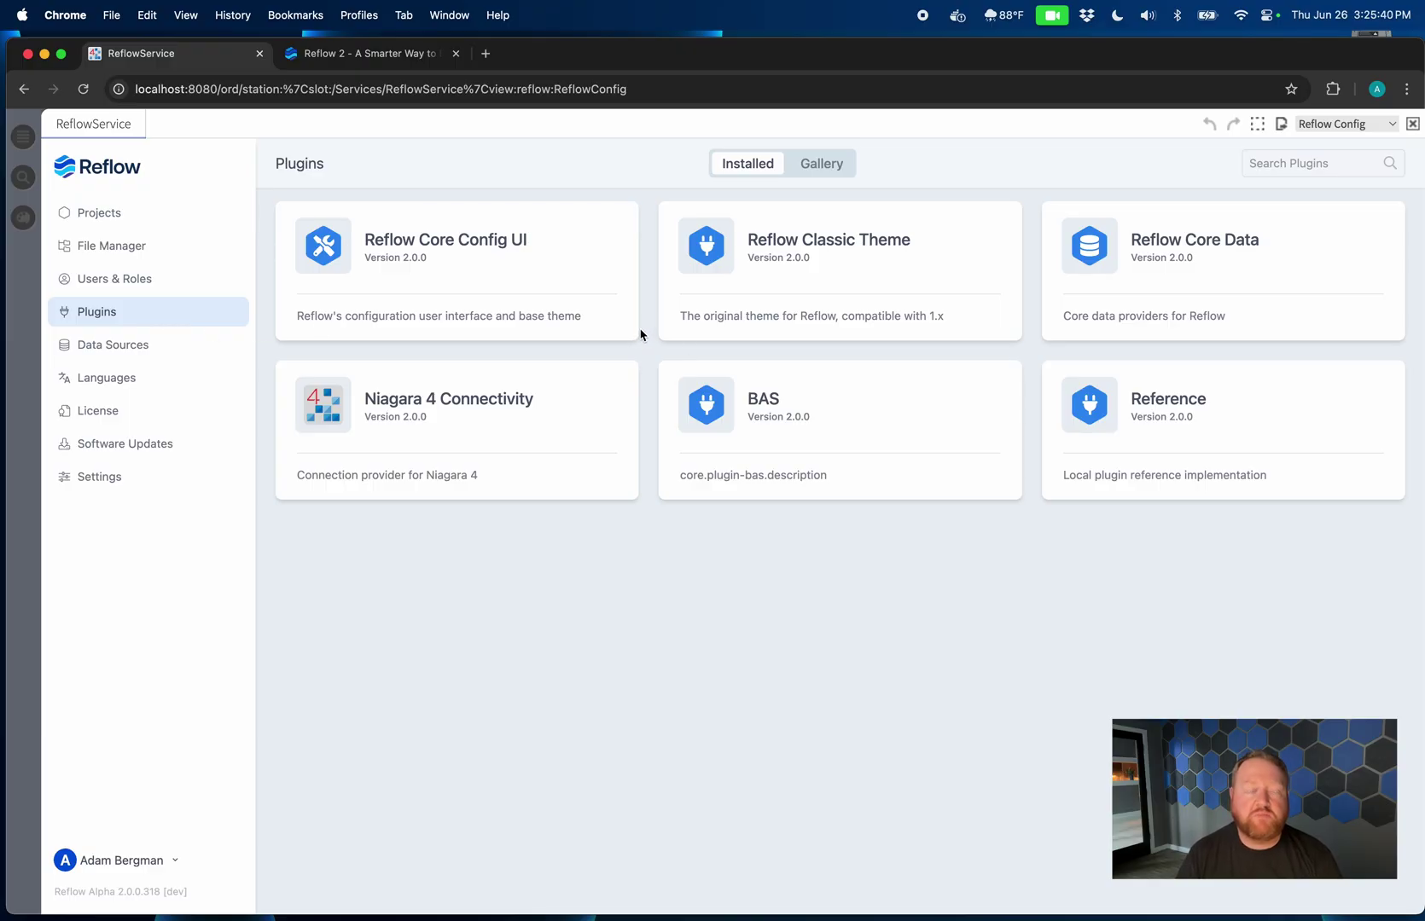
- Go to the Data Sources page listing Niagara 4, Mapbox Maps and Weather API
mouse_move(637, 319)
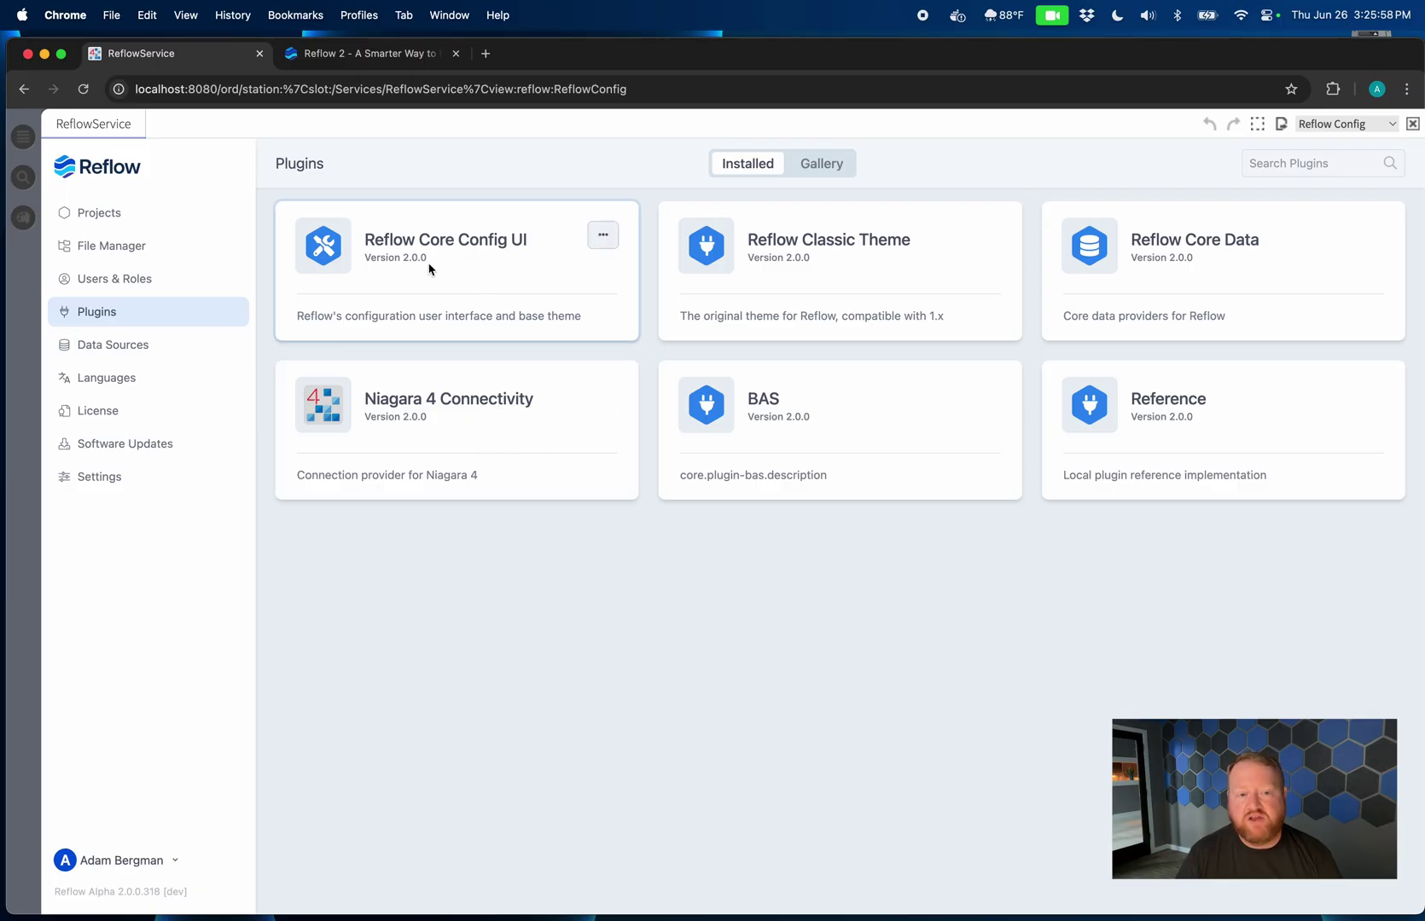
click(128, 346)
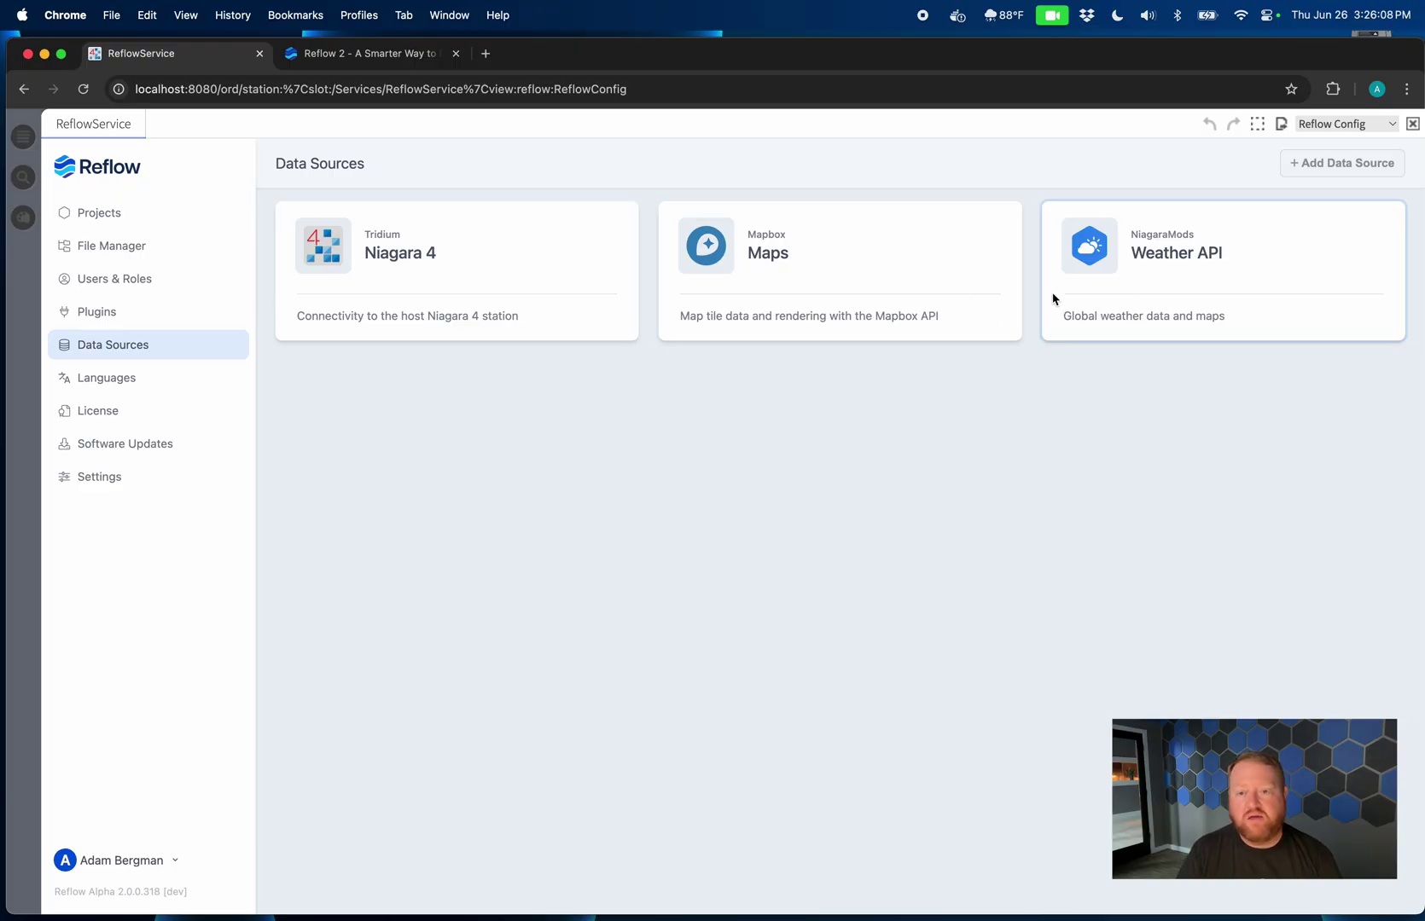
- On the Languages page, install the Français extension under Additional Extensions
click(208, 383)
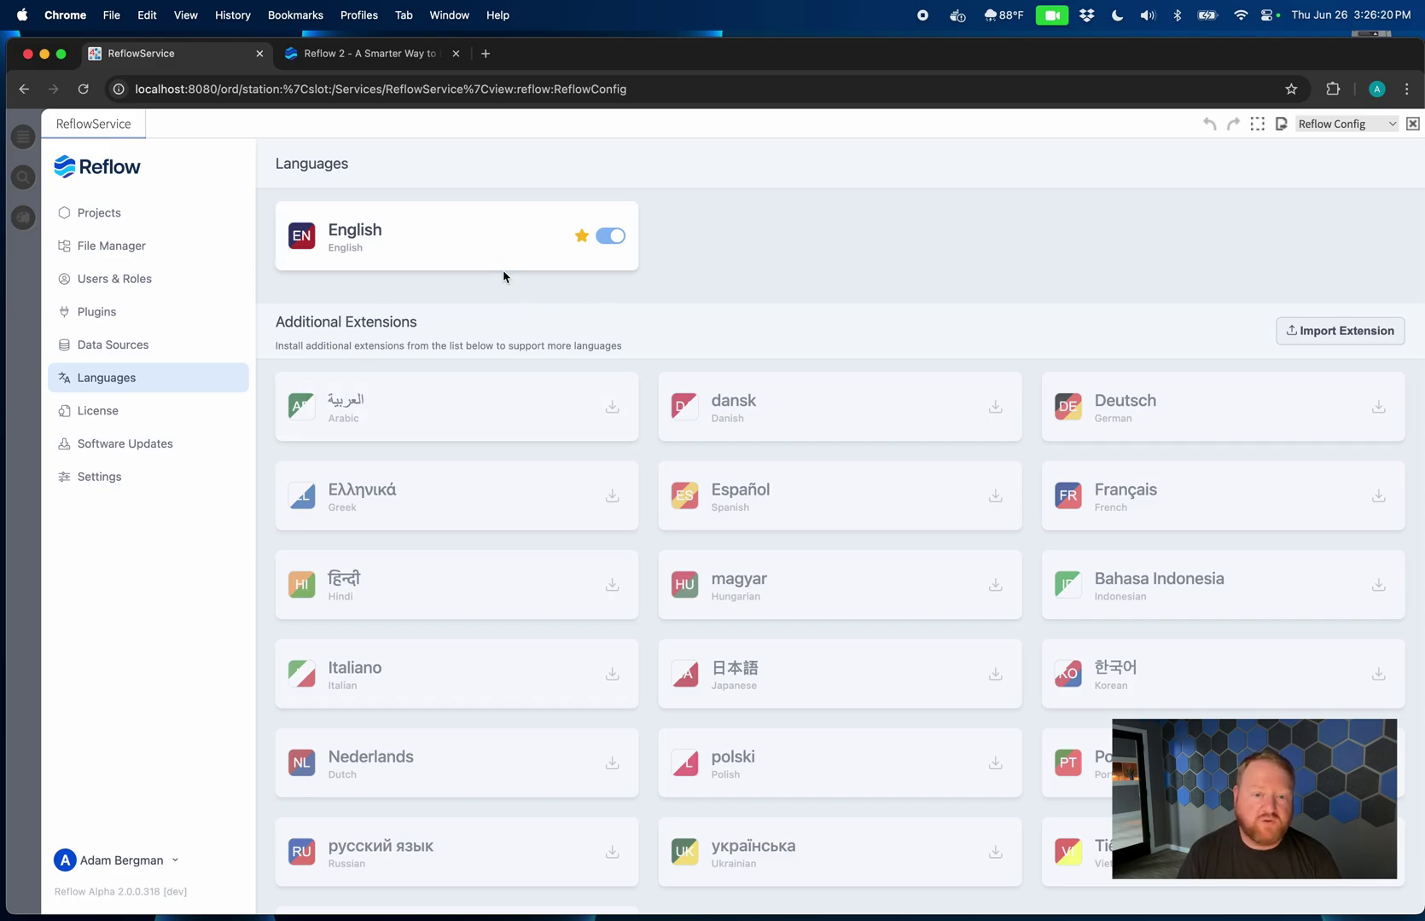
scroll(786, 327, down, 2)
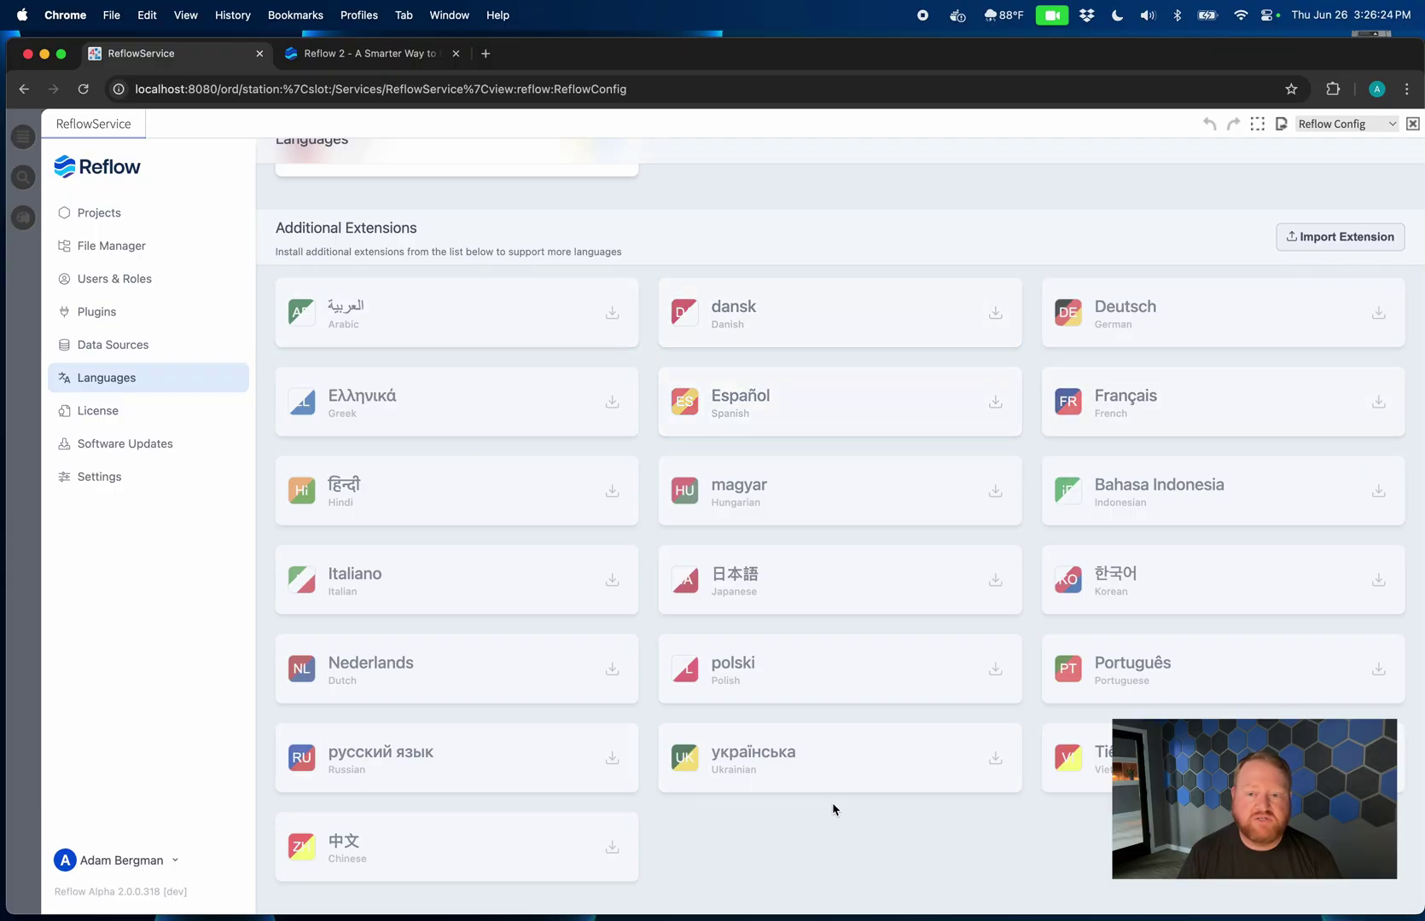
scroll(843, 740, up, 2)
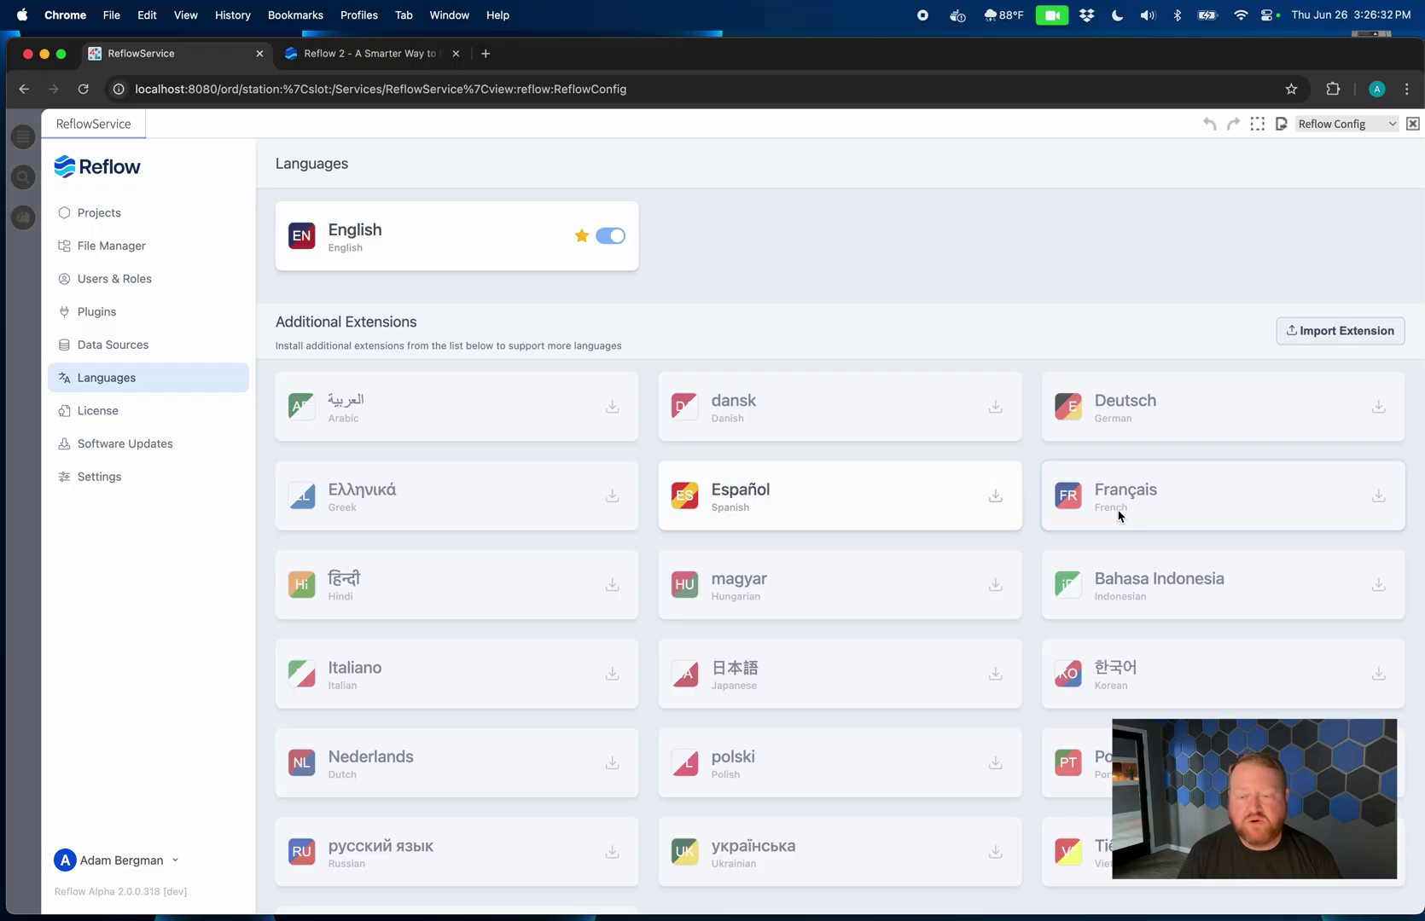
click(1377, 500)
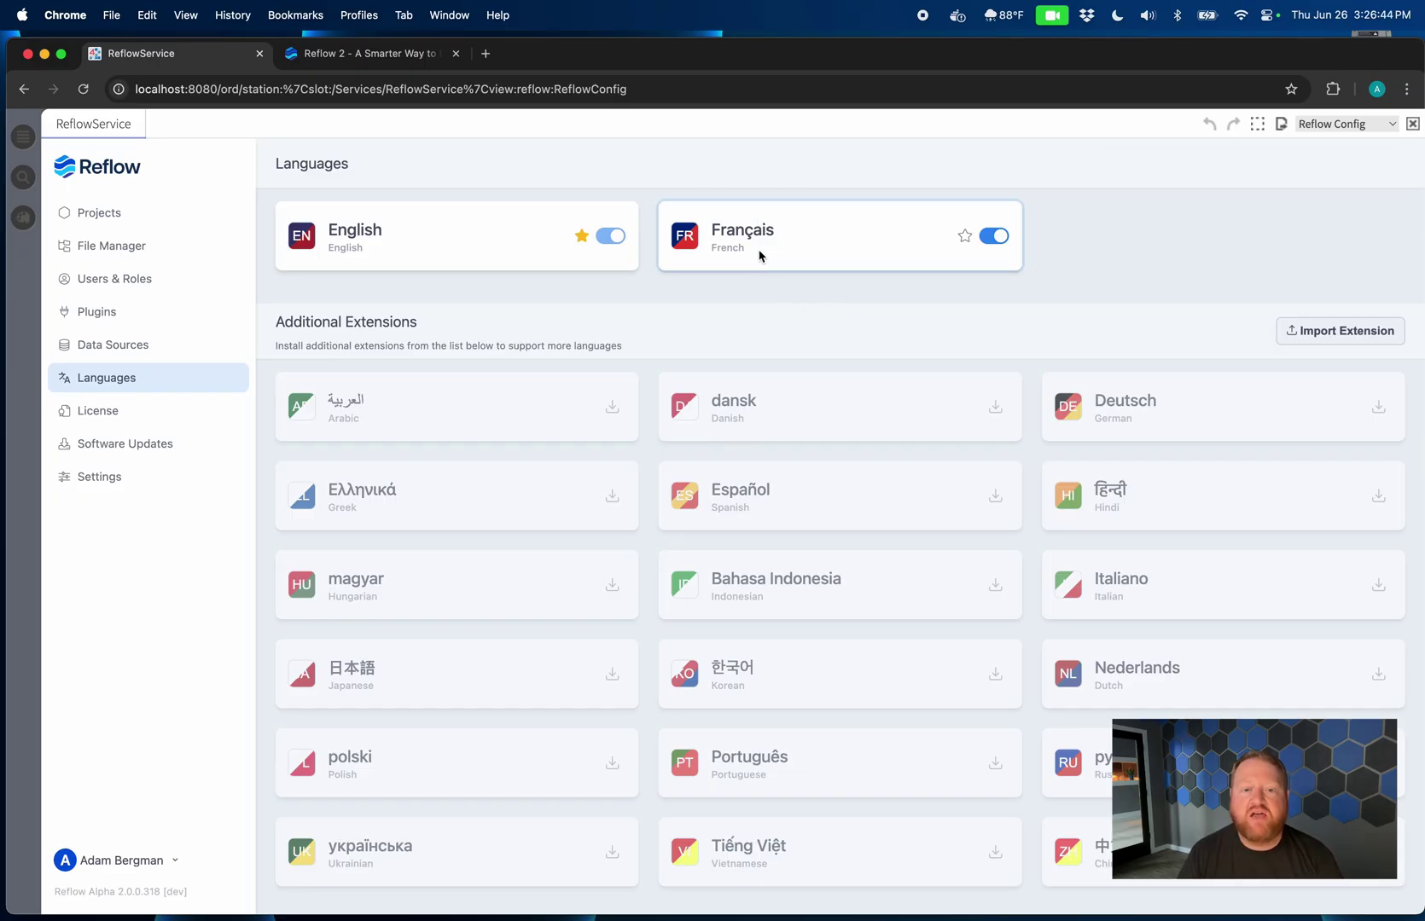
- Switch the interface language to Français from the account menu
click(158, 866)
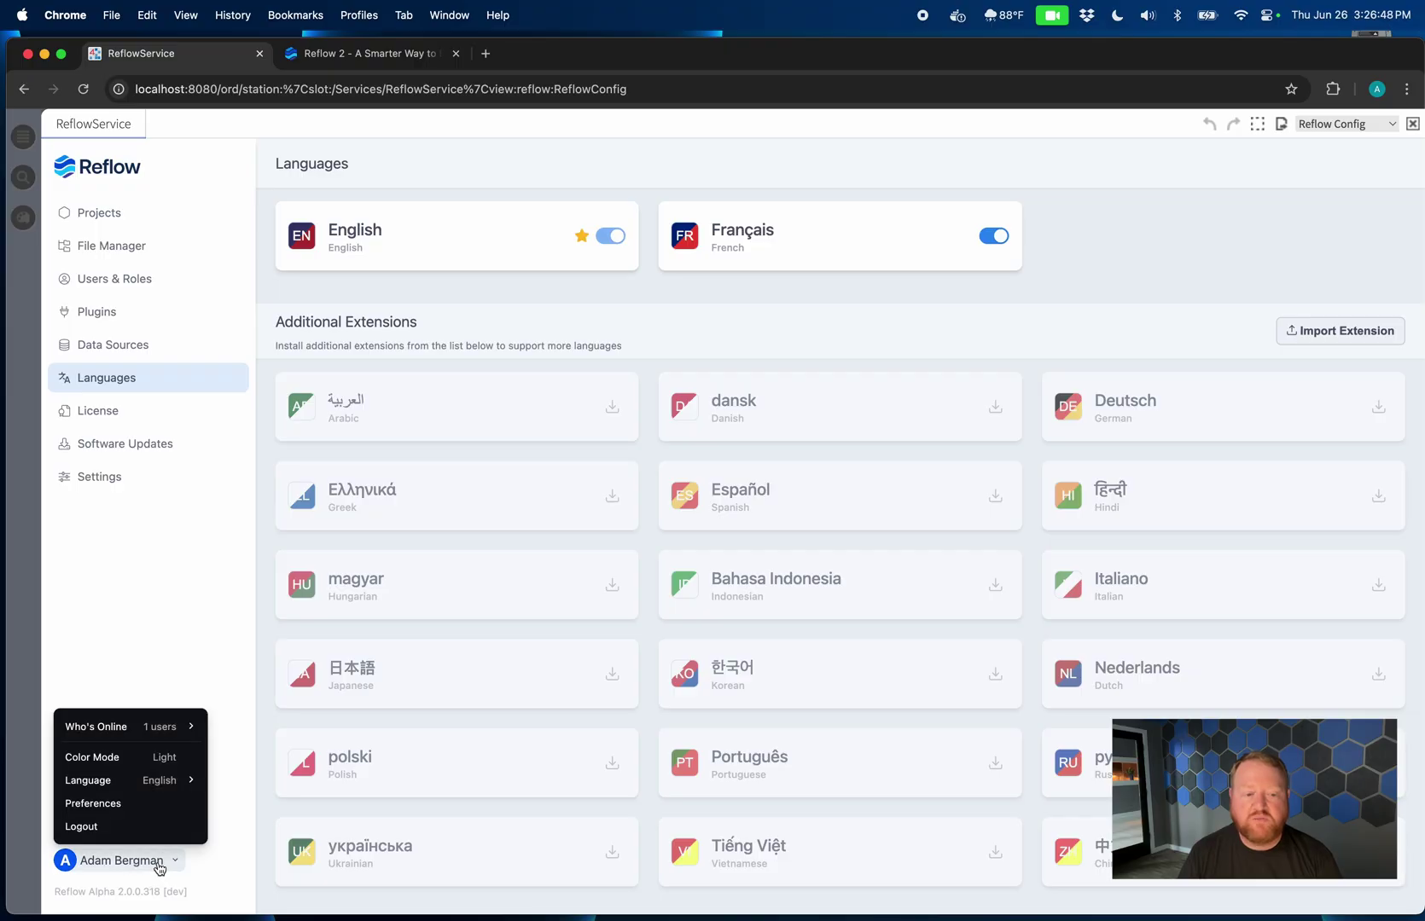
mouse_move(177, 783)
click(263, 816)
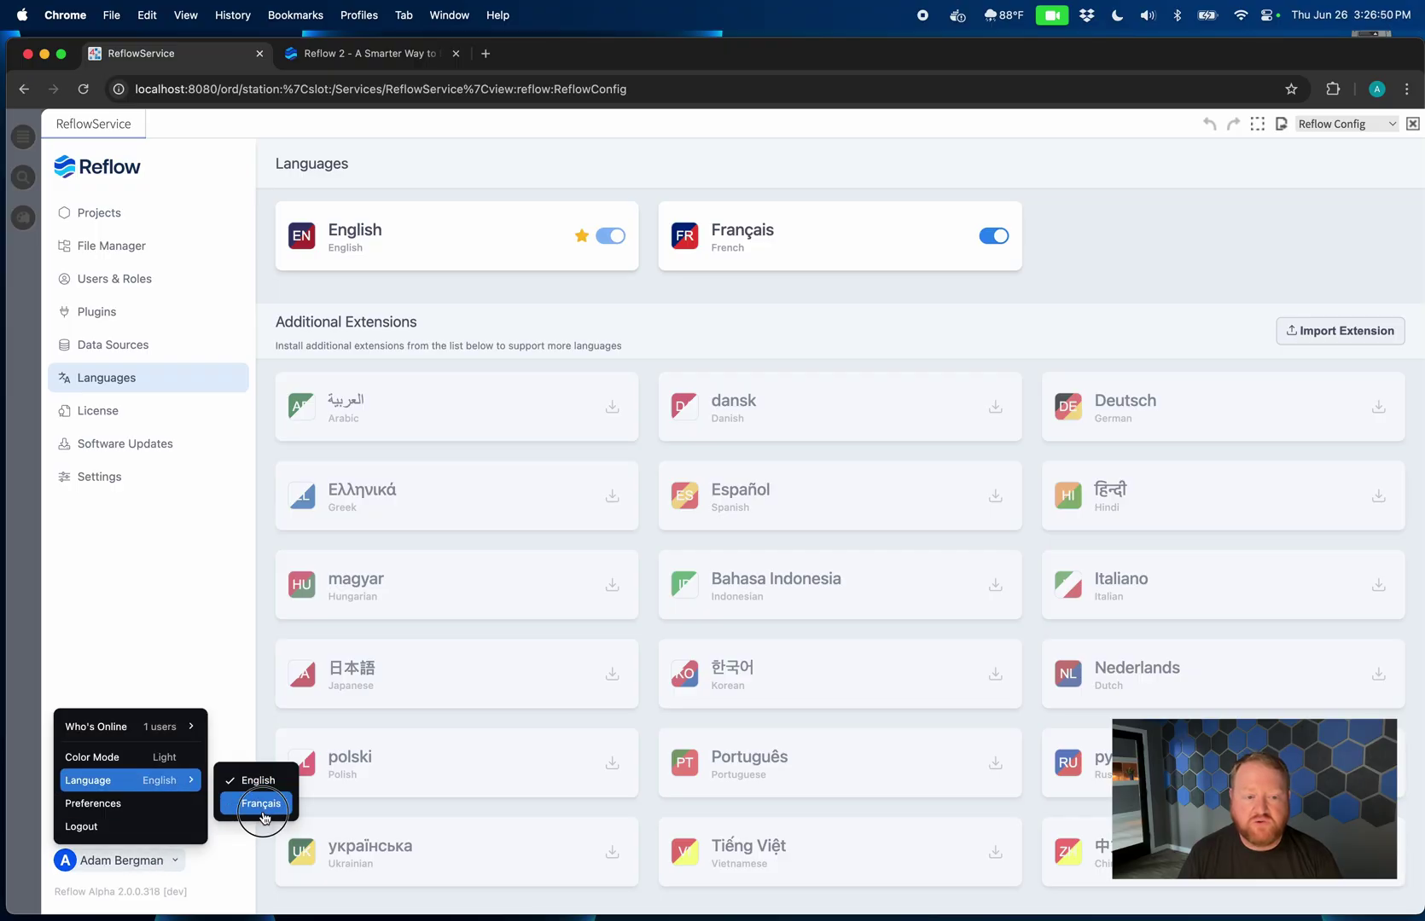
click(190, 629)
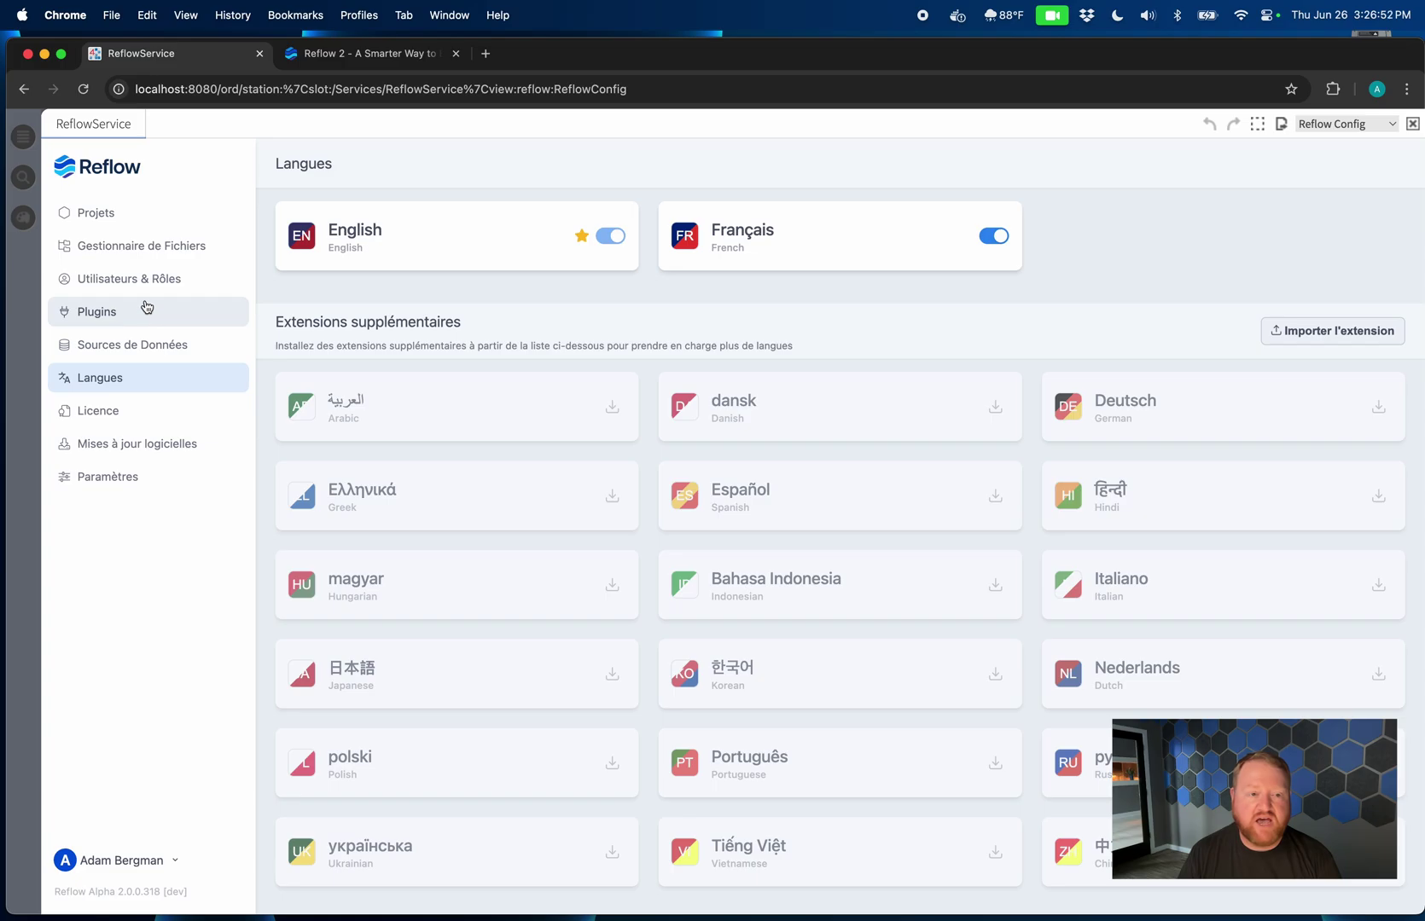
- Browse File Manager, Users & Roles, Plugins, Data Sources and Languages in French
click(137, 243)
click(138, 278)
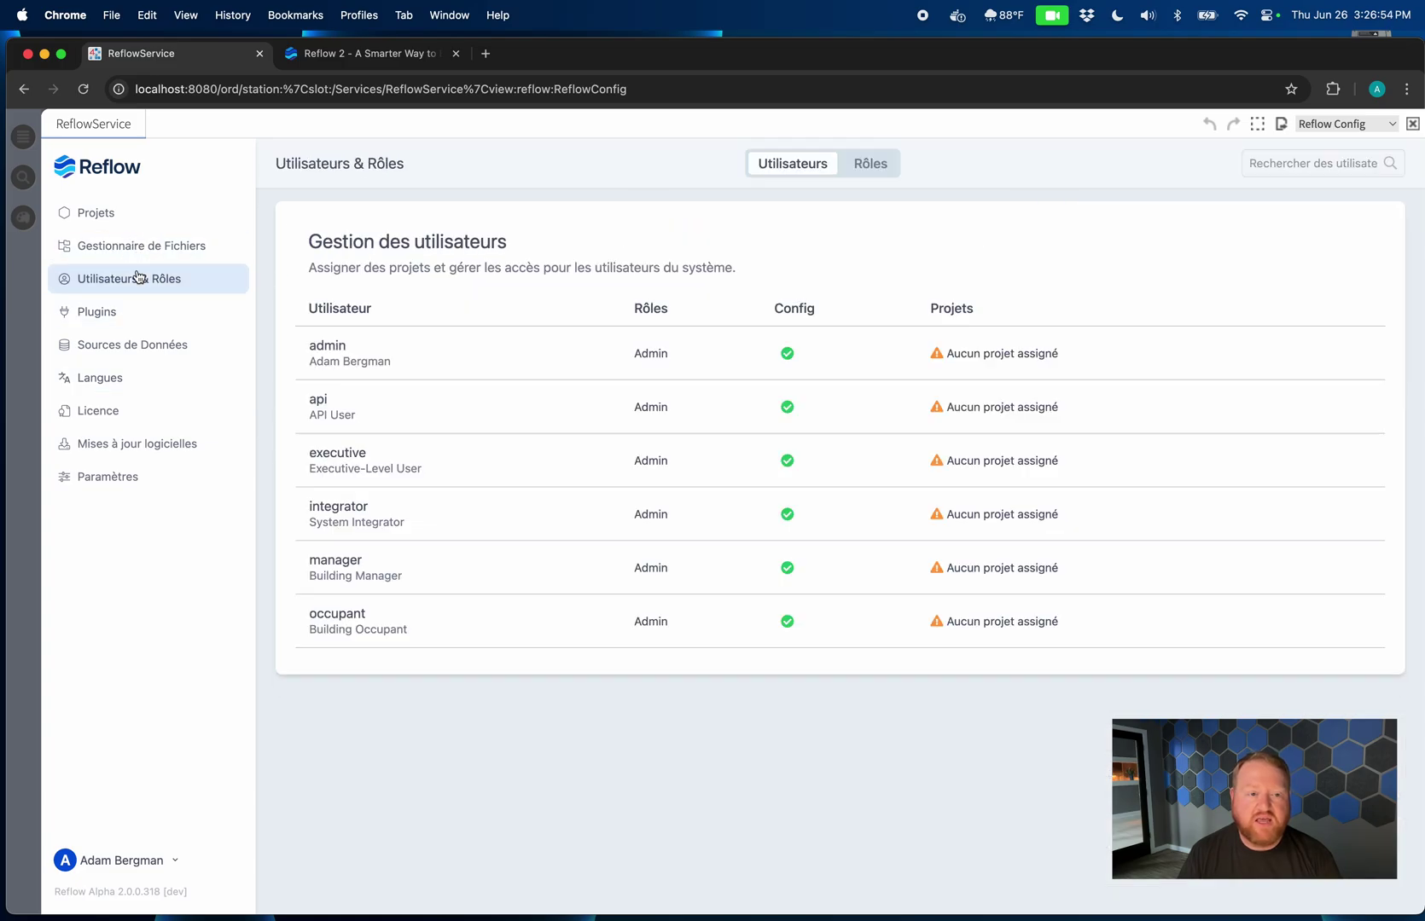
click(127, 310)
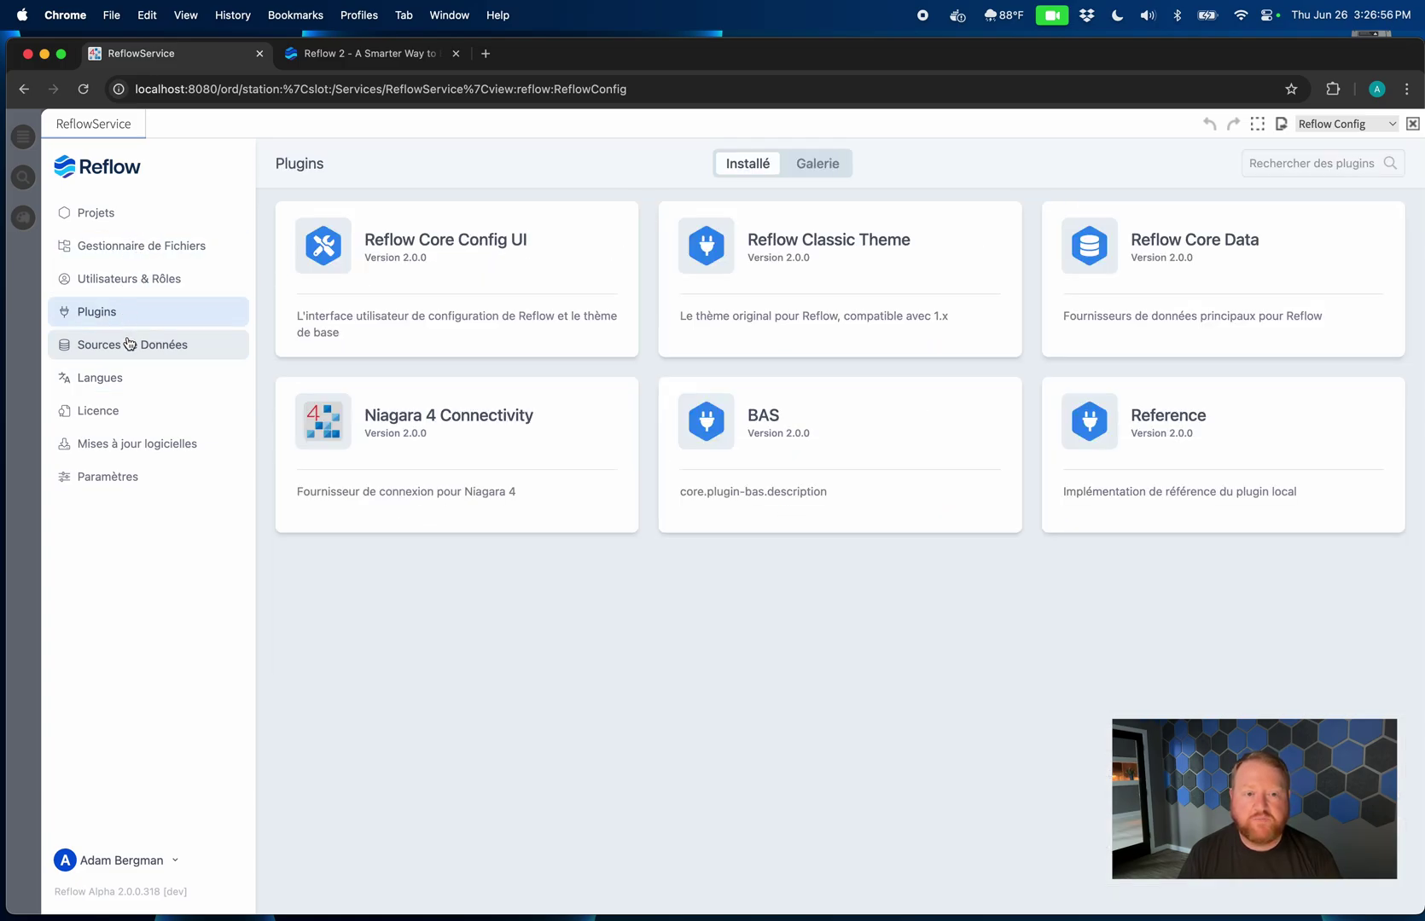
click(128, 344)
click(132, 388)
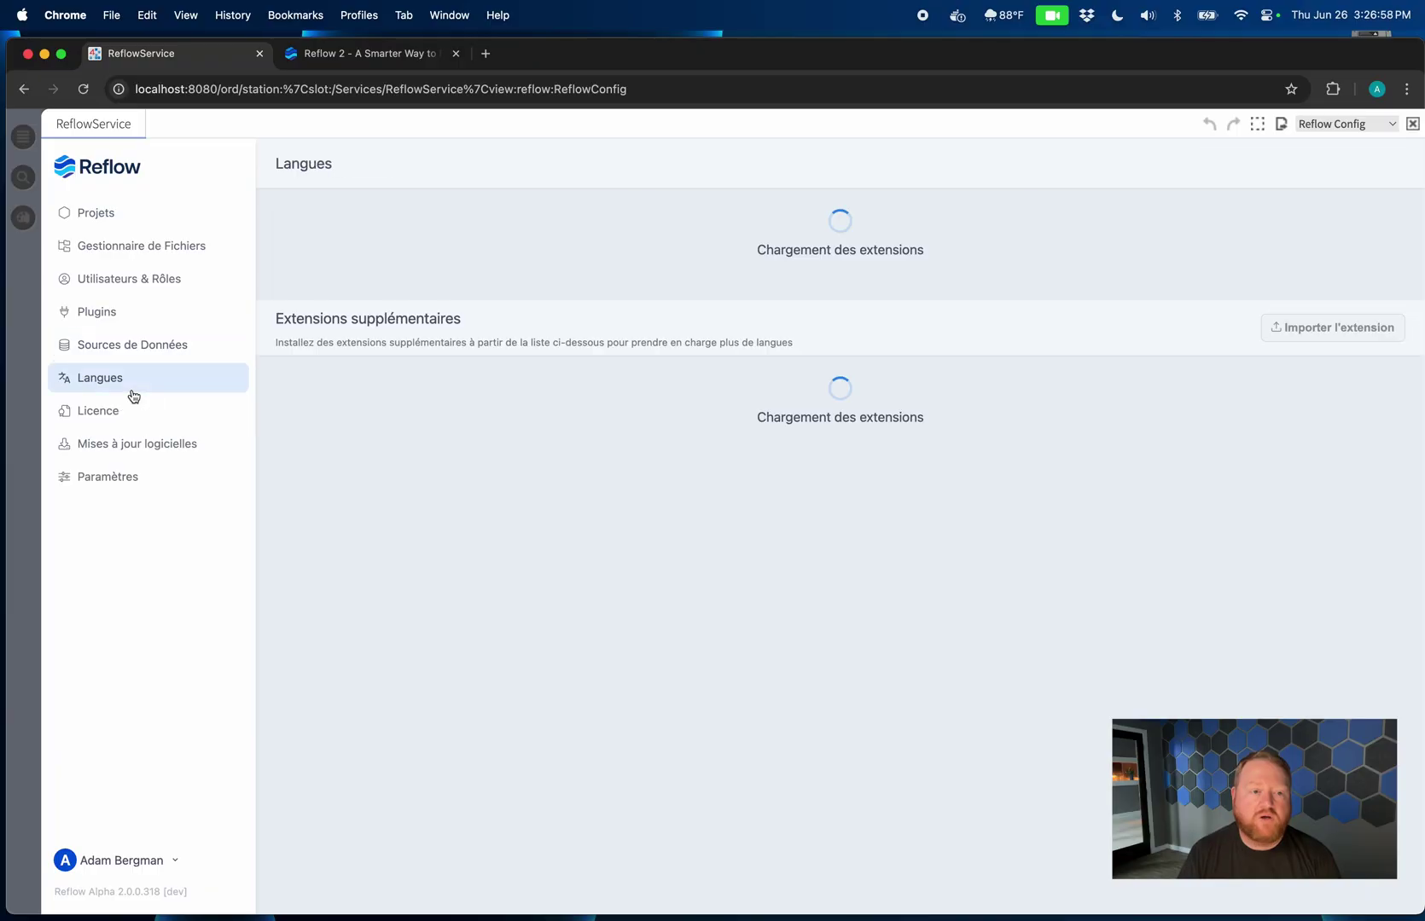
- Switch the language back to English and change the color mode to Dark
click(175, 862)
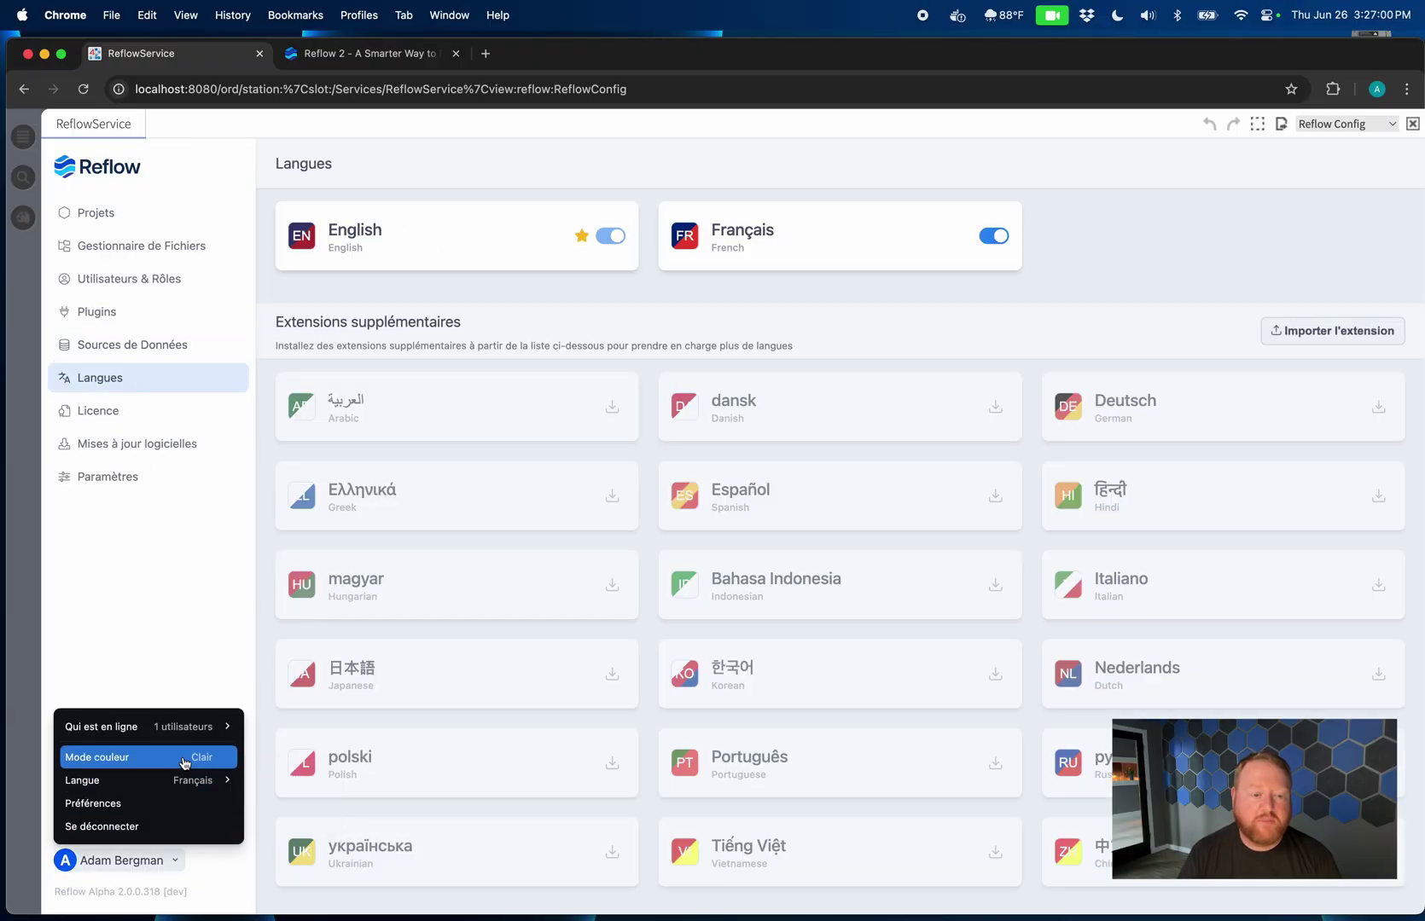
mouse_move(197, 780)
click(290, 781)
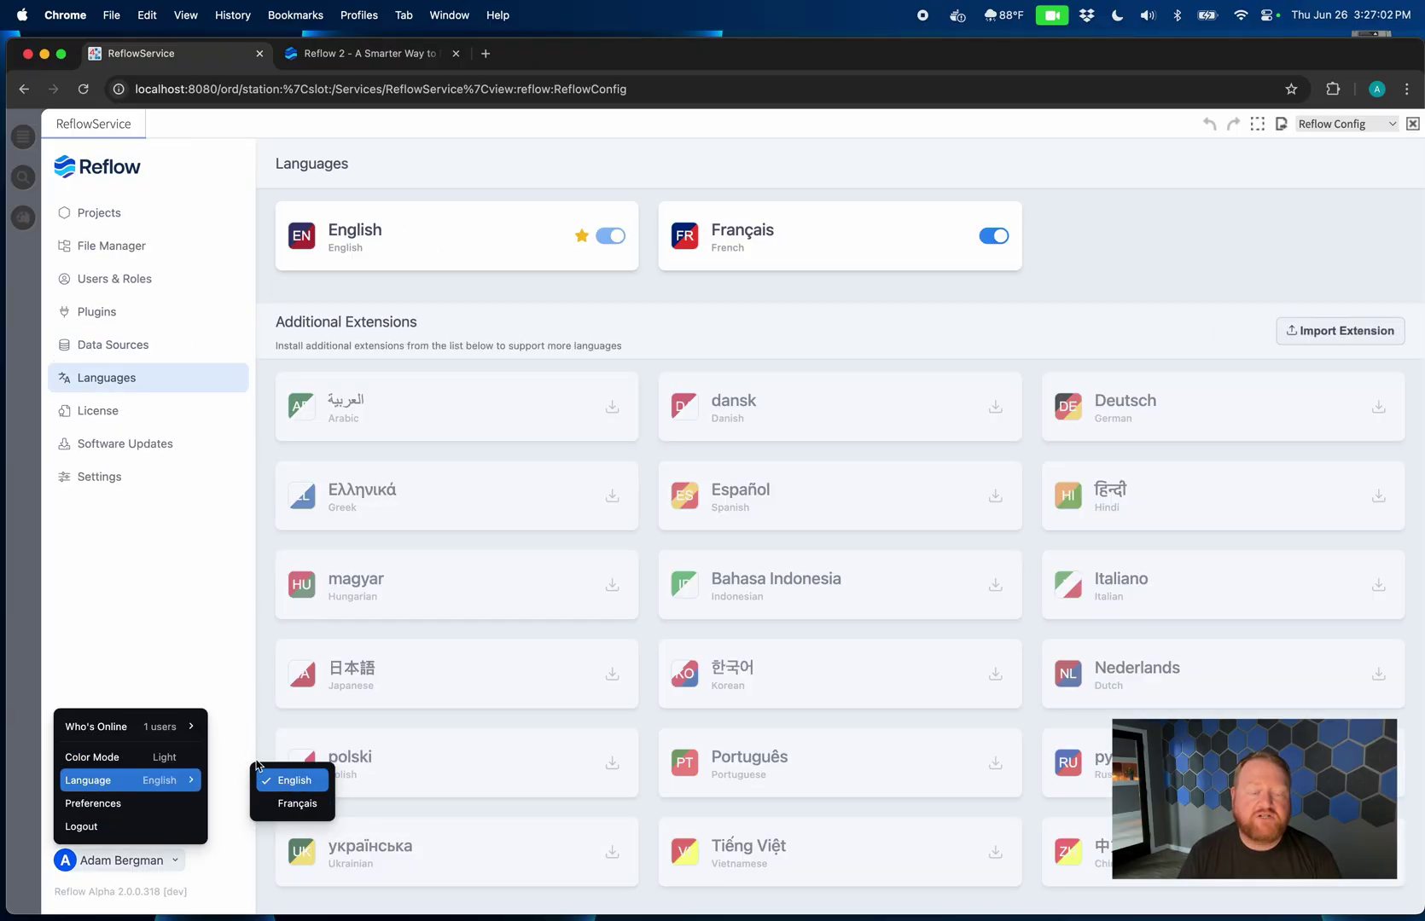
mouse_move(120, 725)
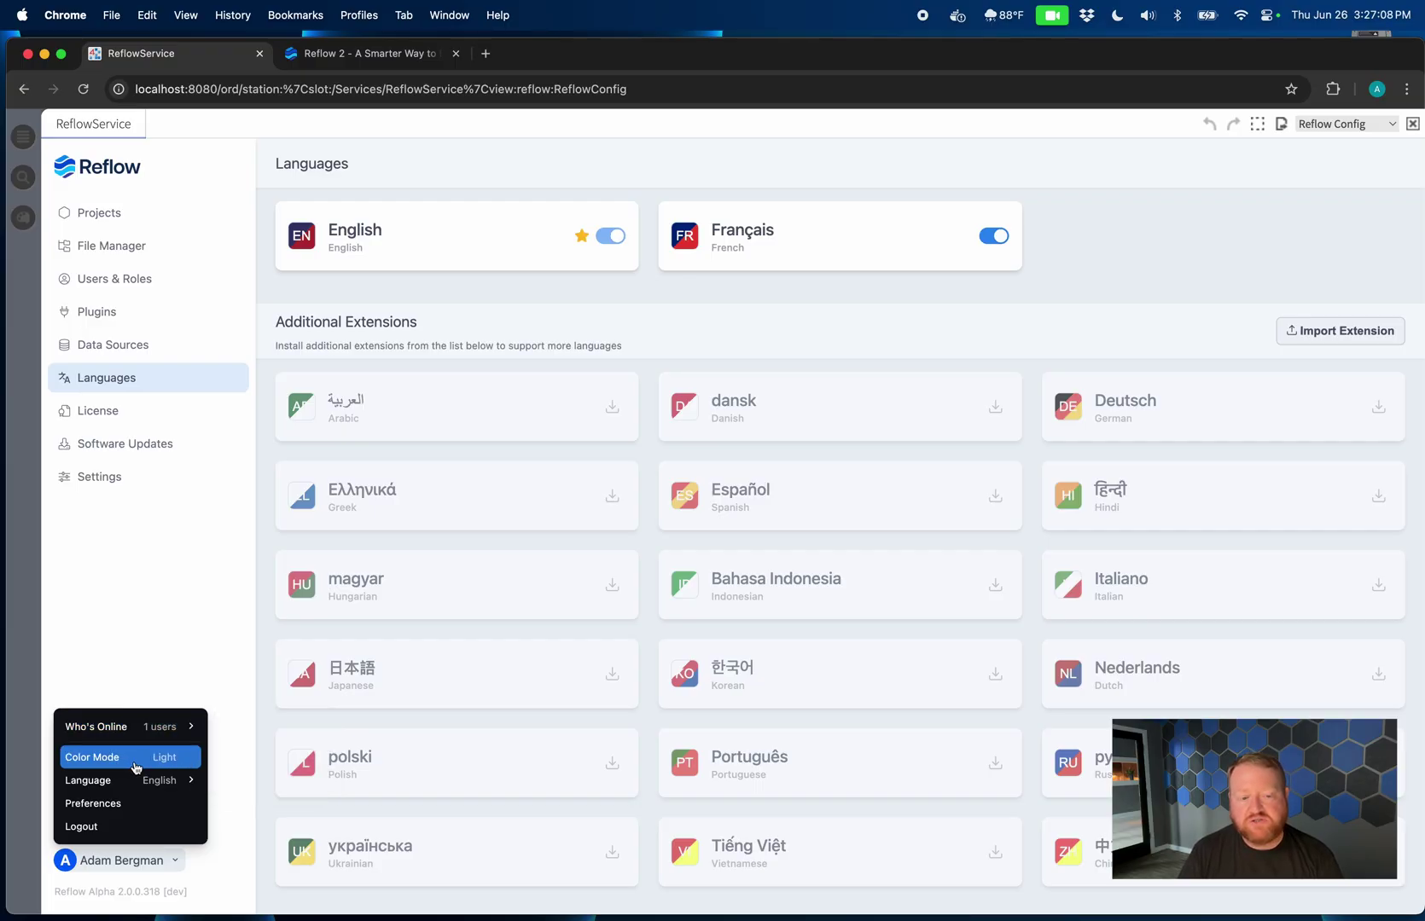
click(133, 762)
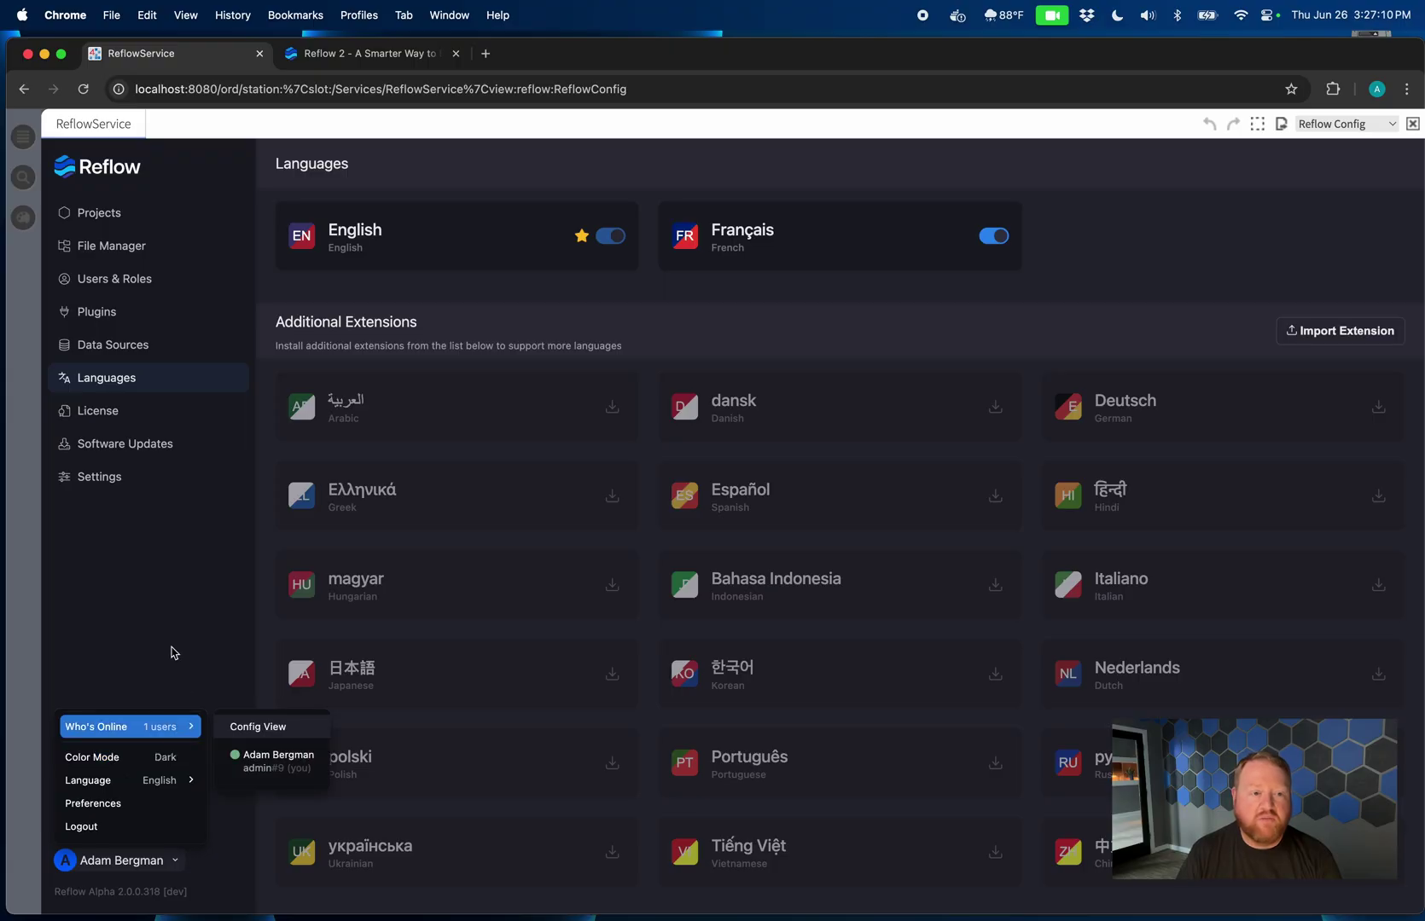
click(173, 654)
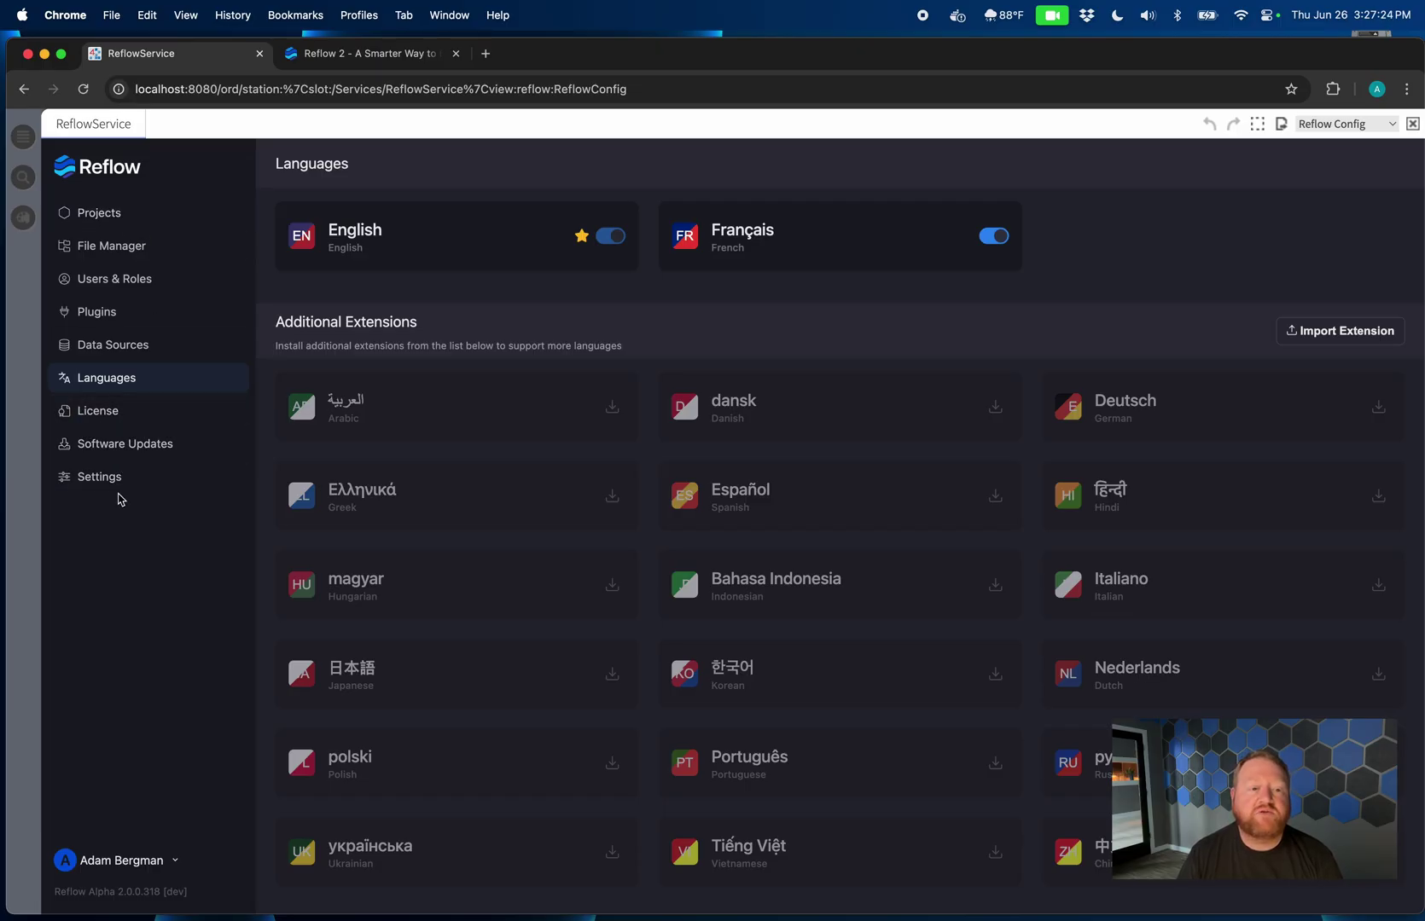
- Drag niagaramods.license from the content folder onto the License page to apply it
click(141, 421)
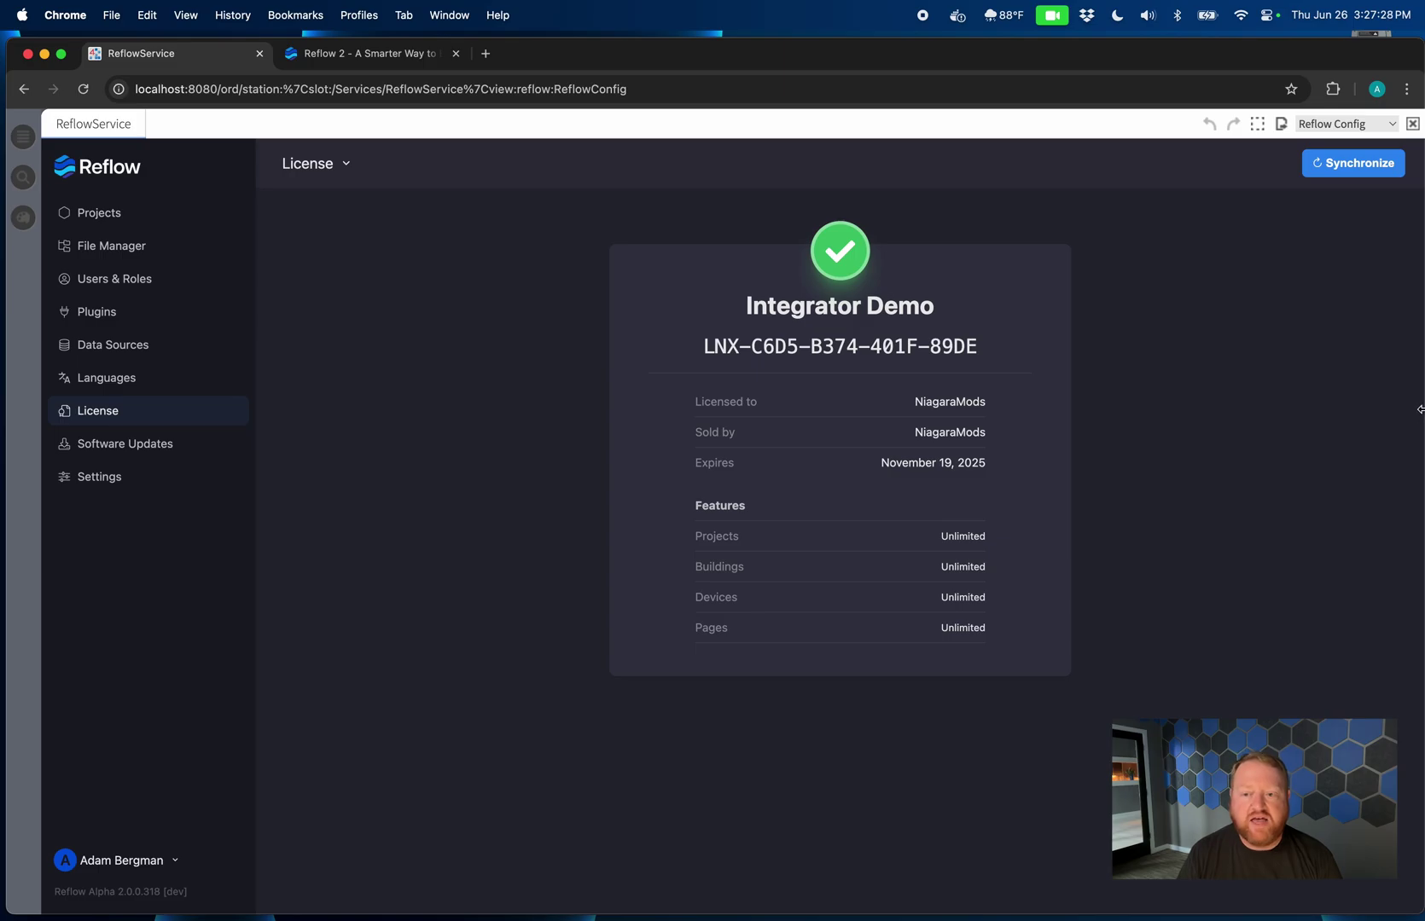
drag(1420, 409, 1166, 405)
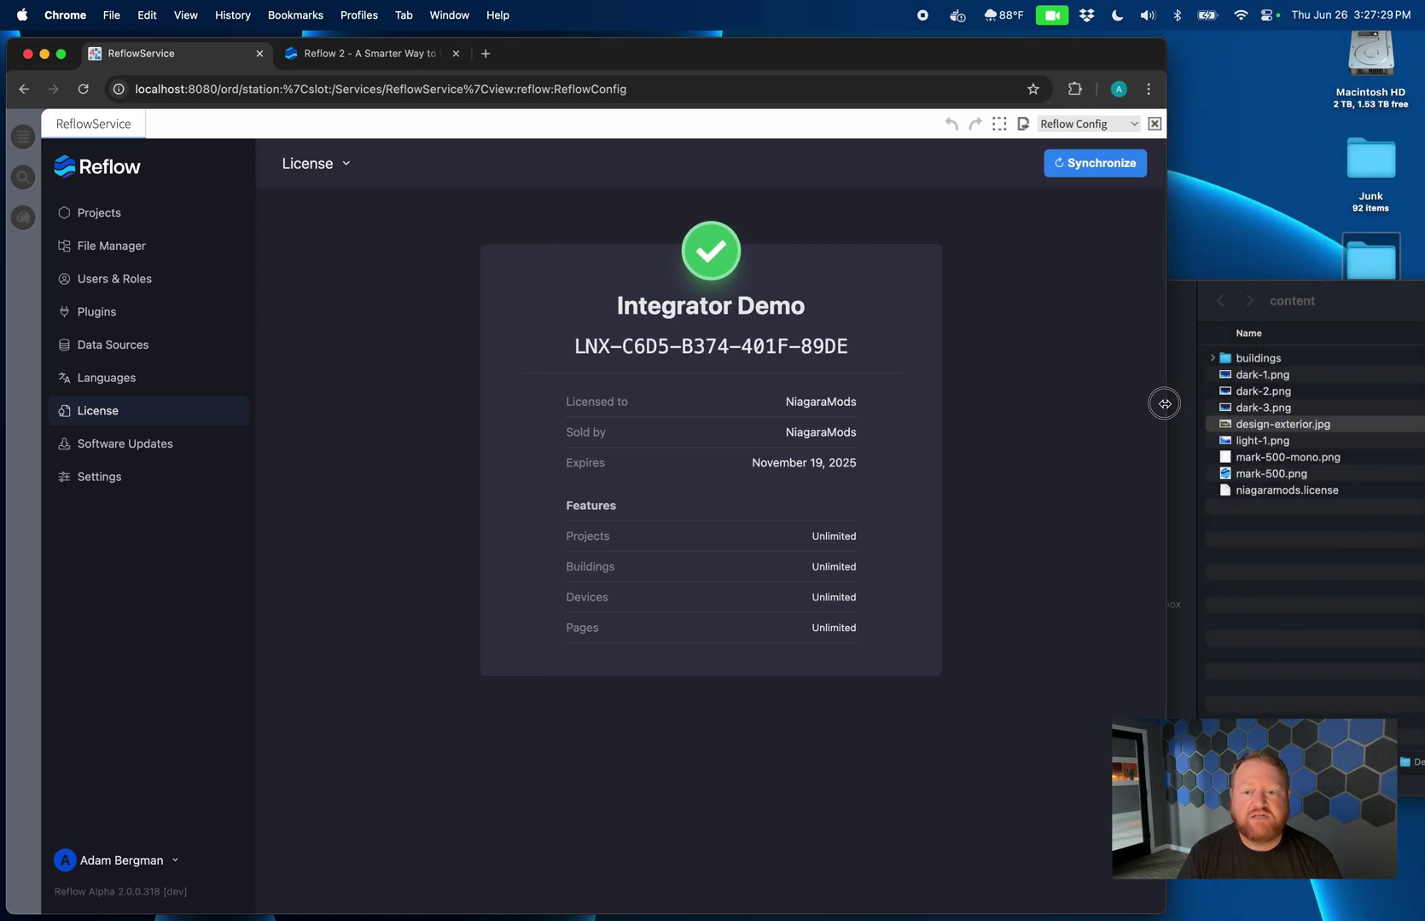
click(1253, 529)
drag(1272, 493, 801, 445)
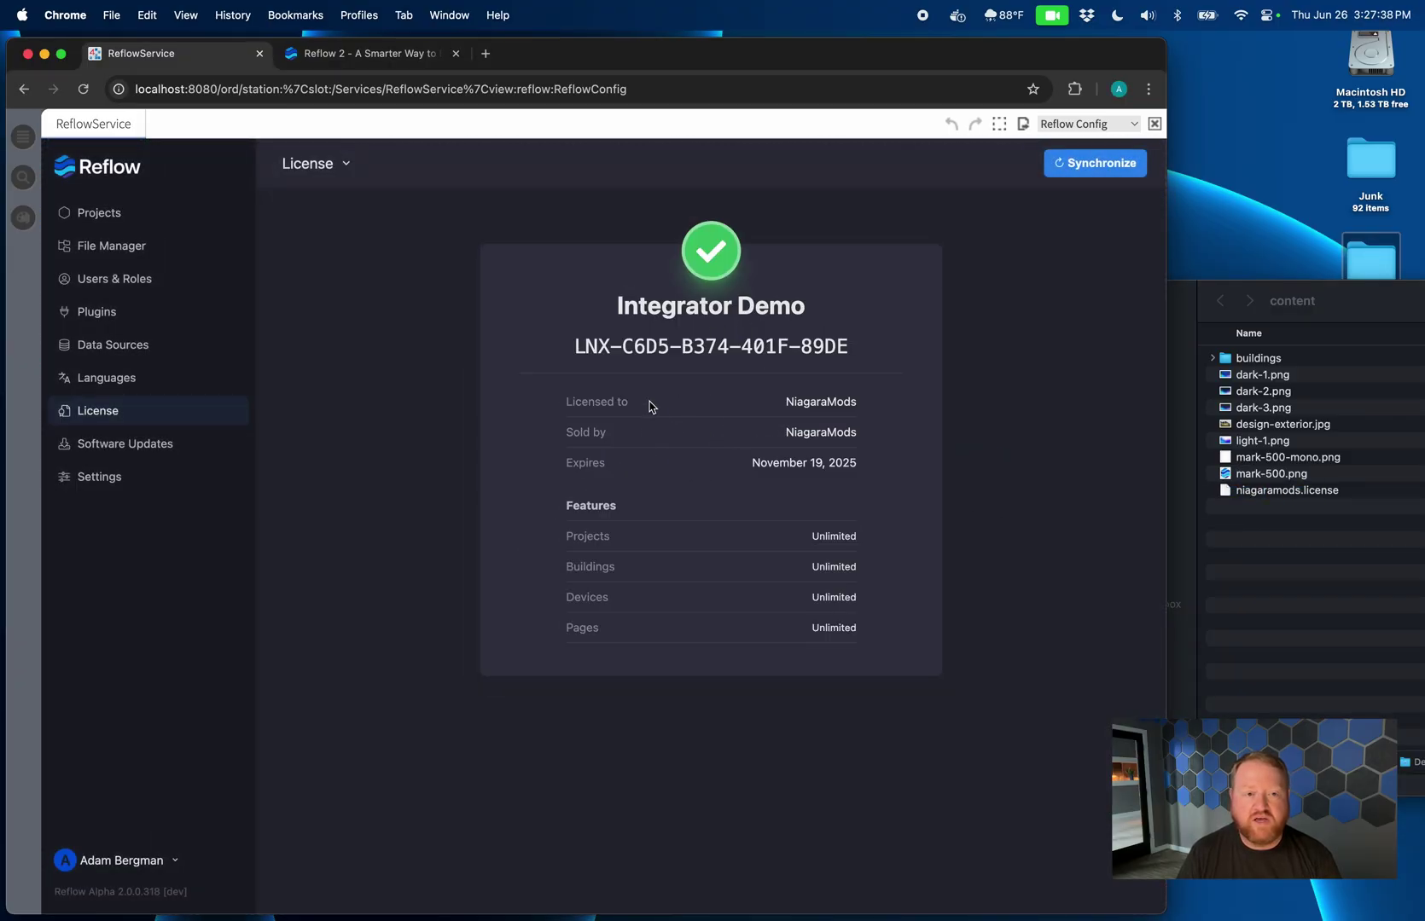
drag(1162, 296, 1423, 296)
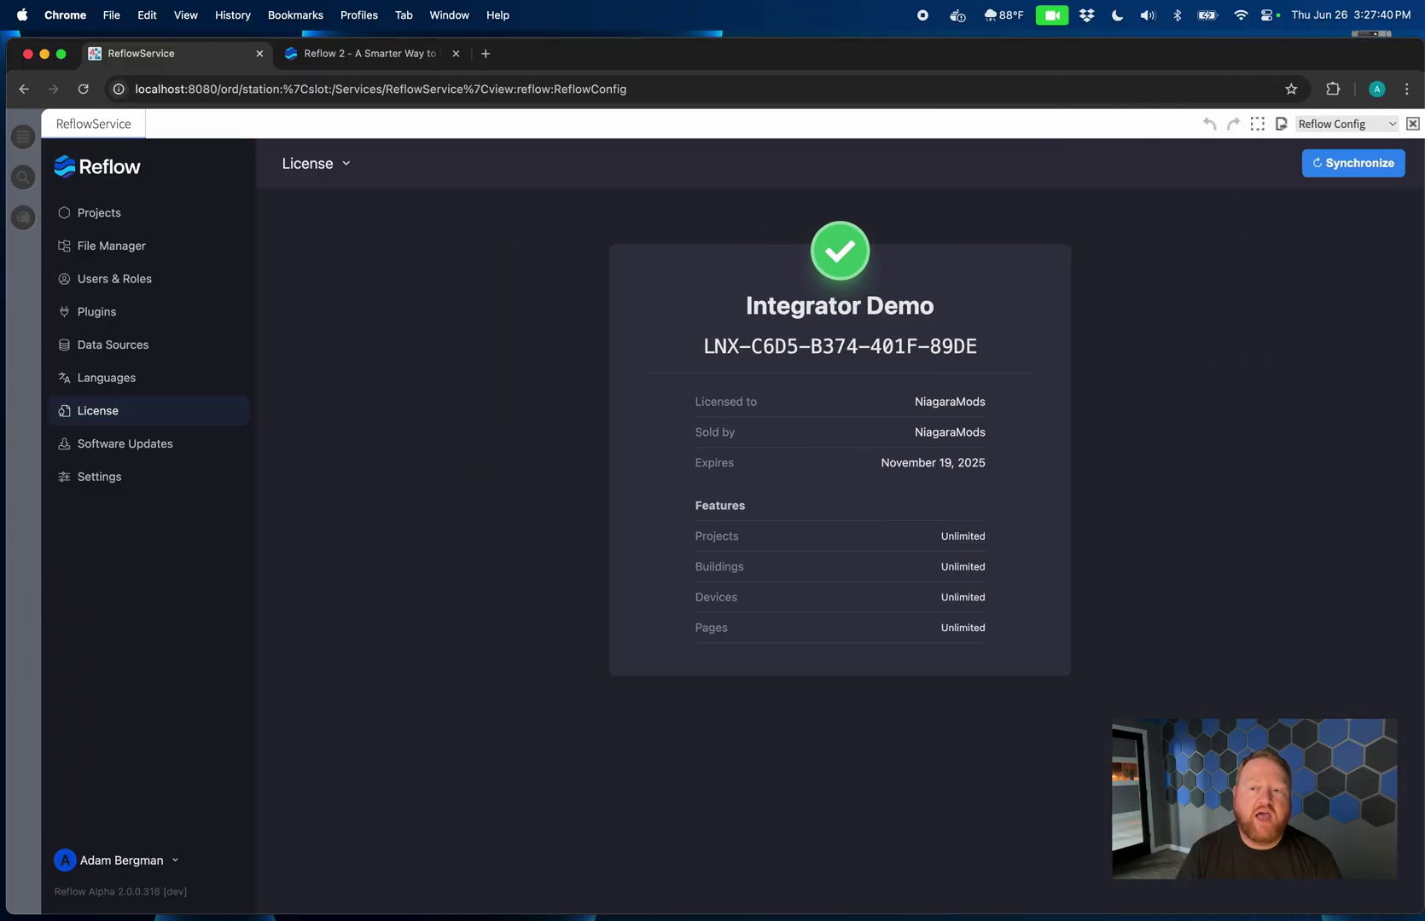
- Check the Software Updates page and scroll through its release notes
click(104, 450)
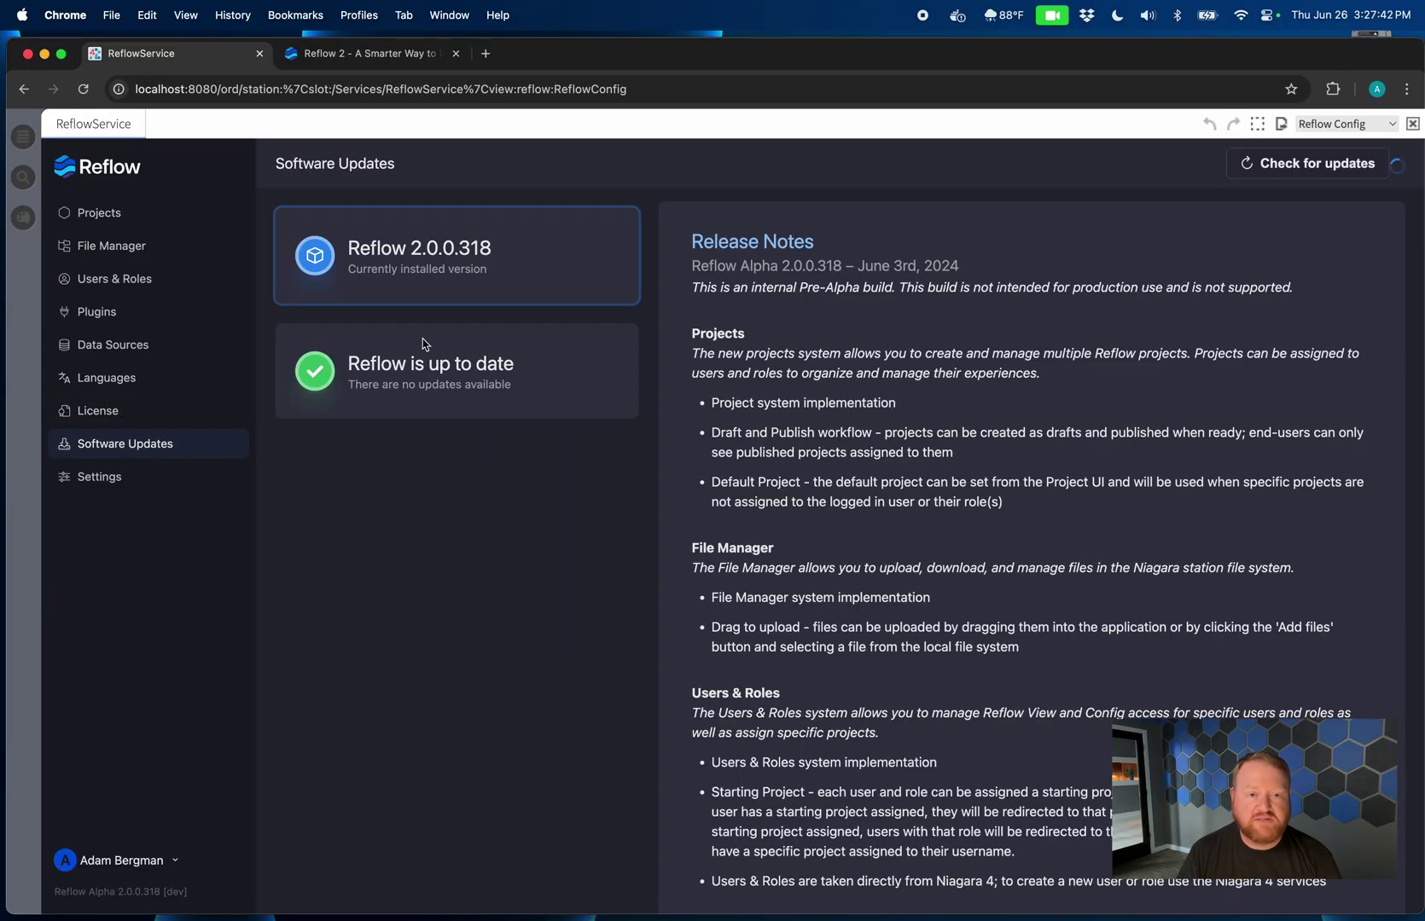
scroll(546, 448, down, 5)
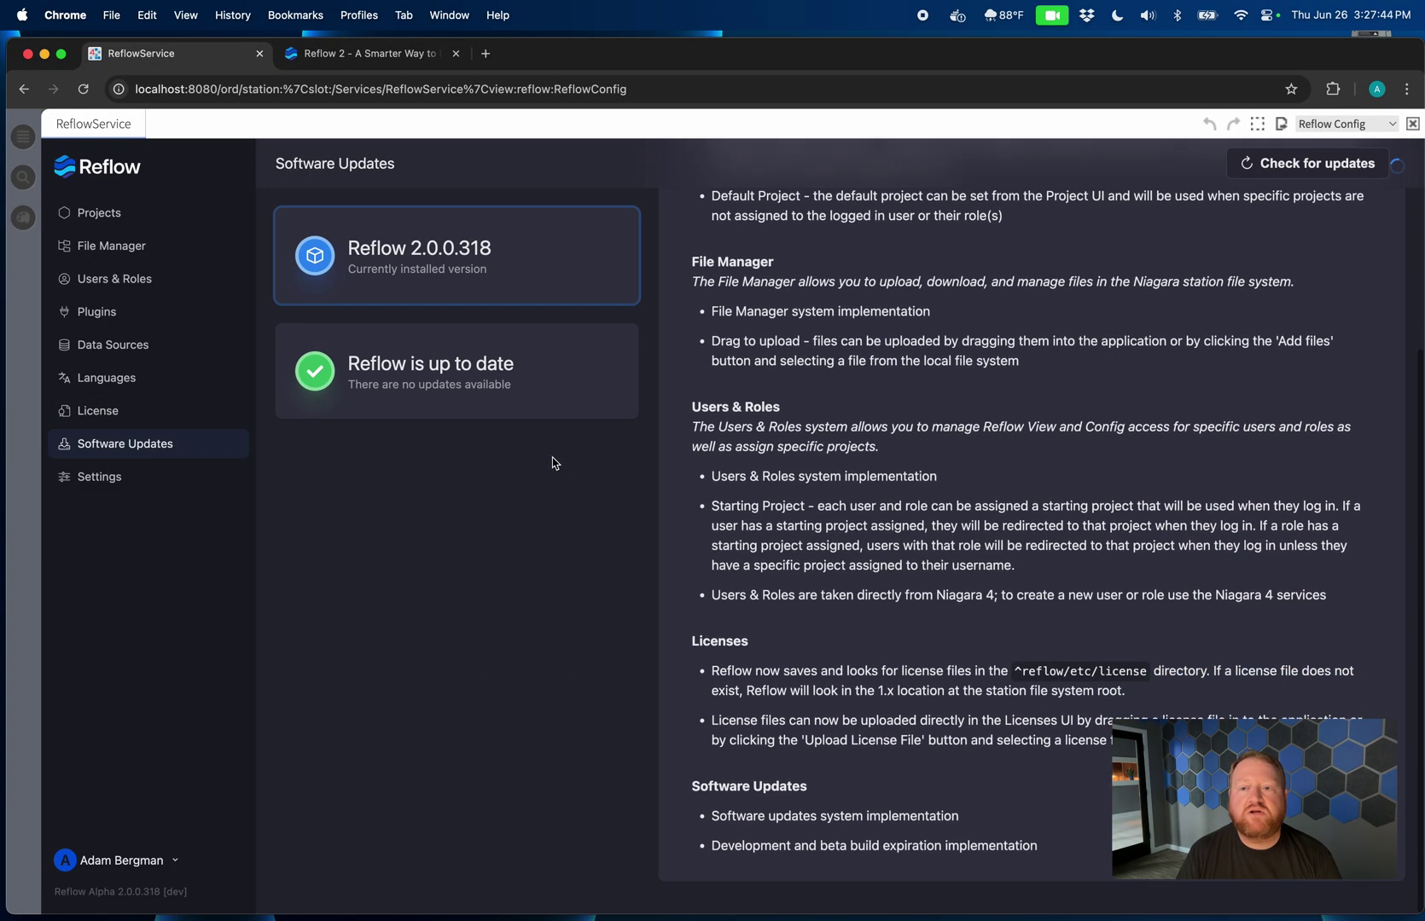
scroll(553, 461, up, 5)
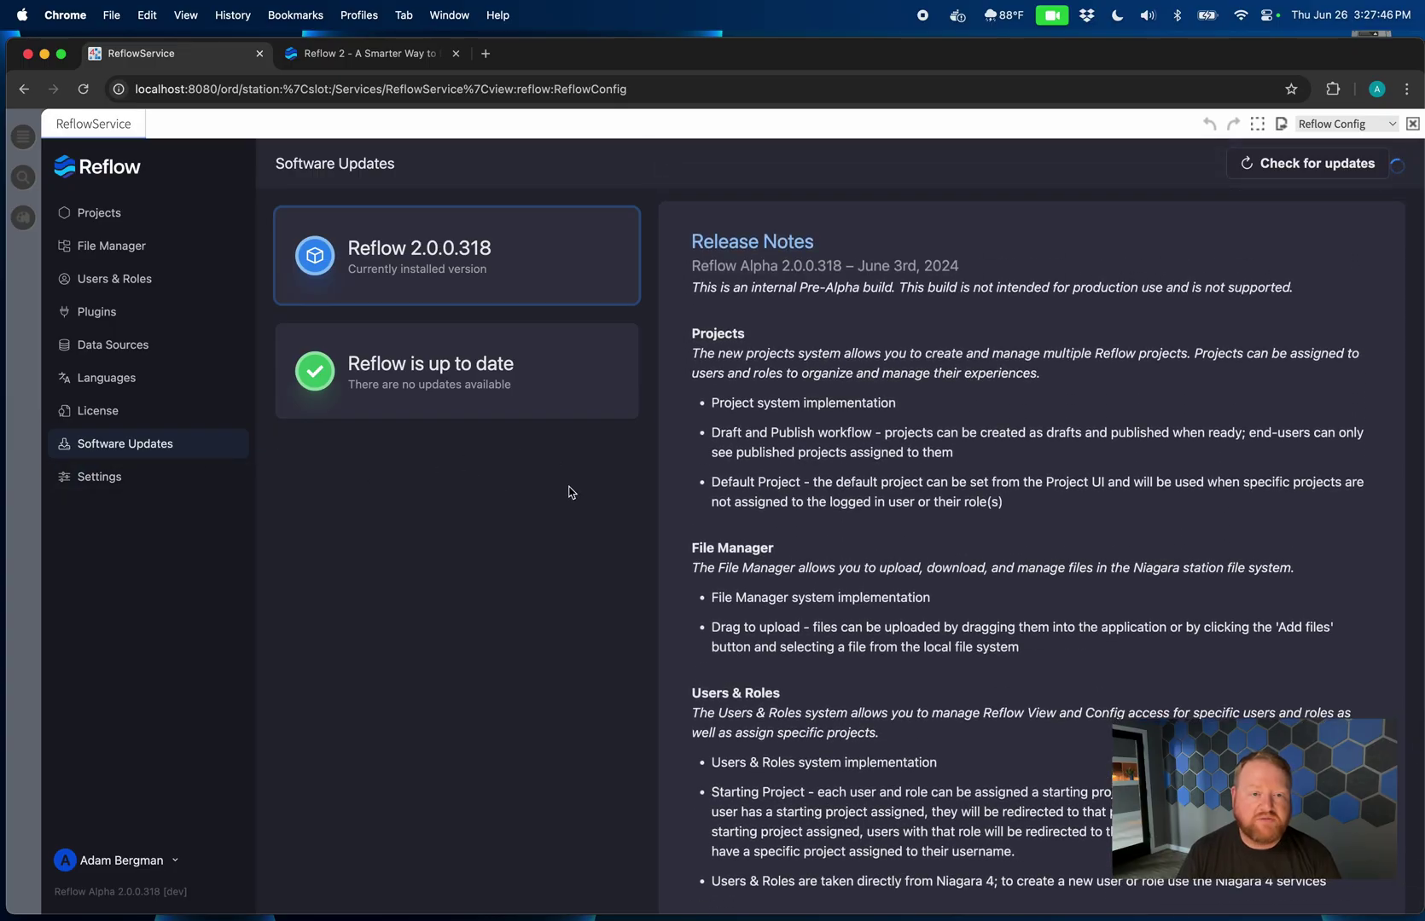
scroll(827, 482, down, 5)
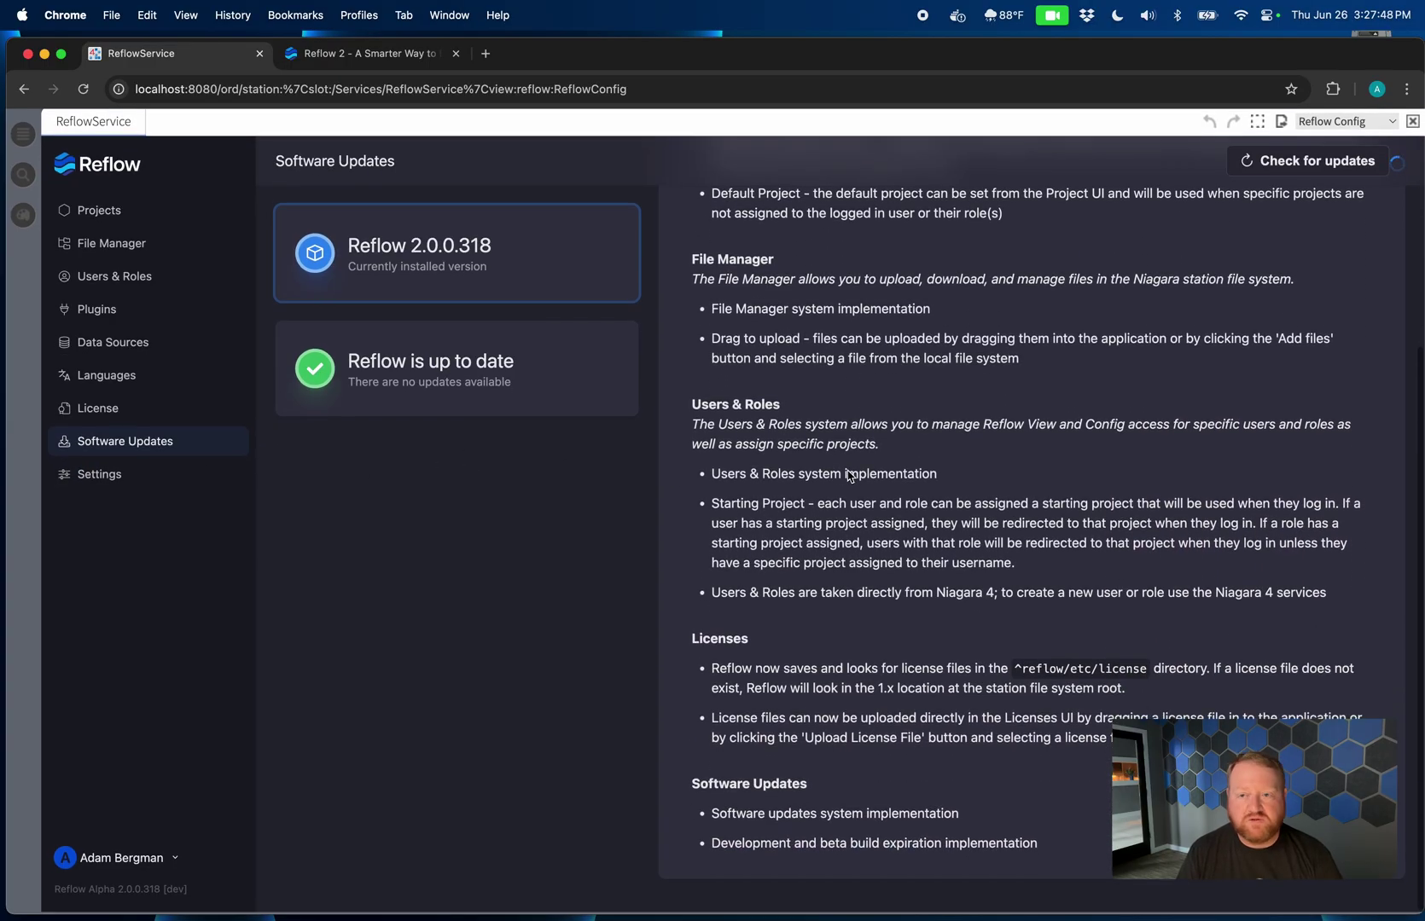
scroll(846, 468, up, 5)
- Review the Settings page: Default Language English, History Cache TTL 3,600 and the Niagara 4 options
click(159, 477)
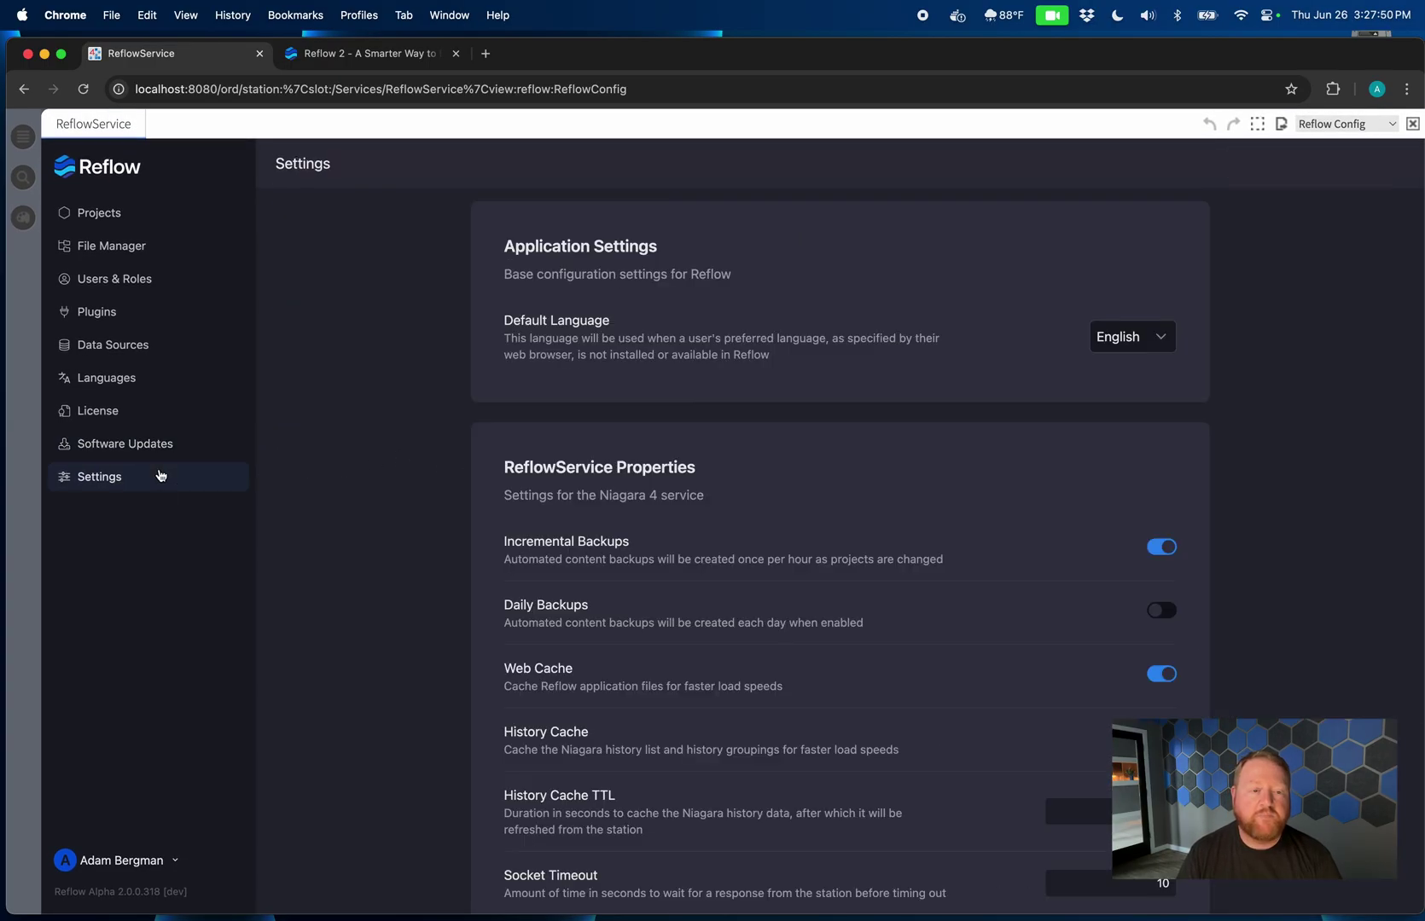
scroll(449, 498, down, 2)
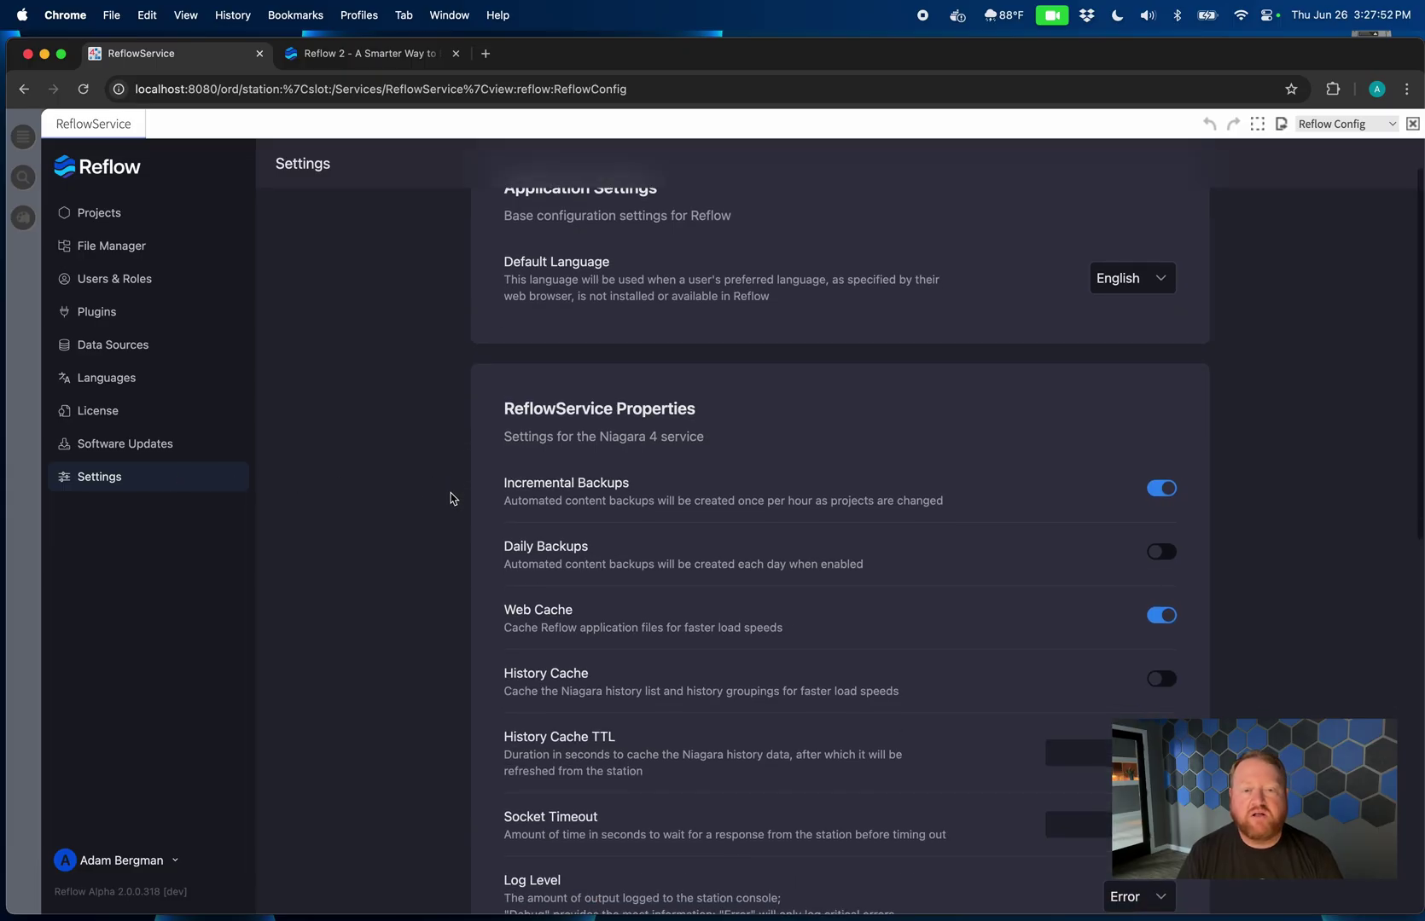
scroll(448, 495, down, 4)
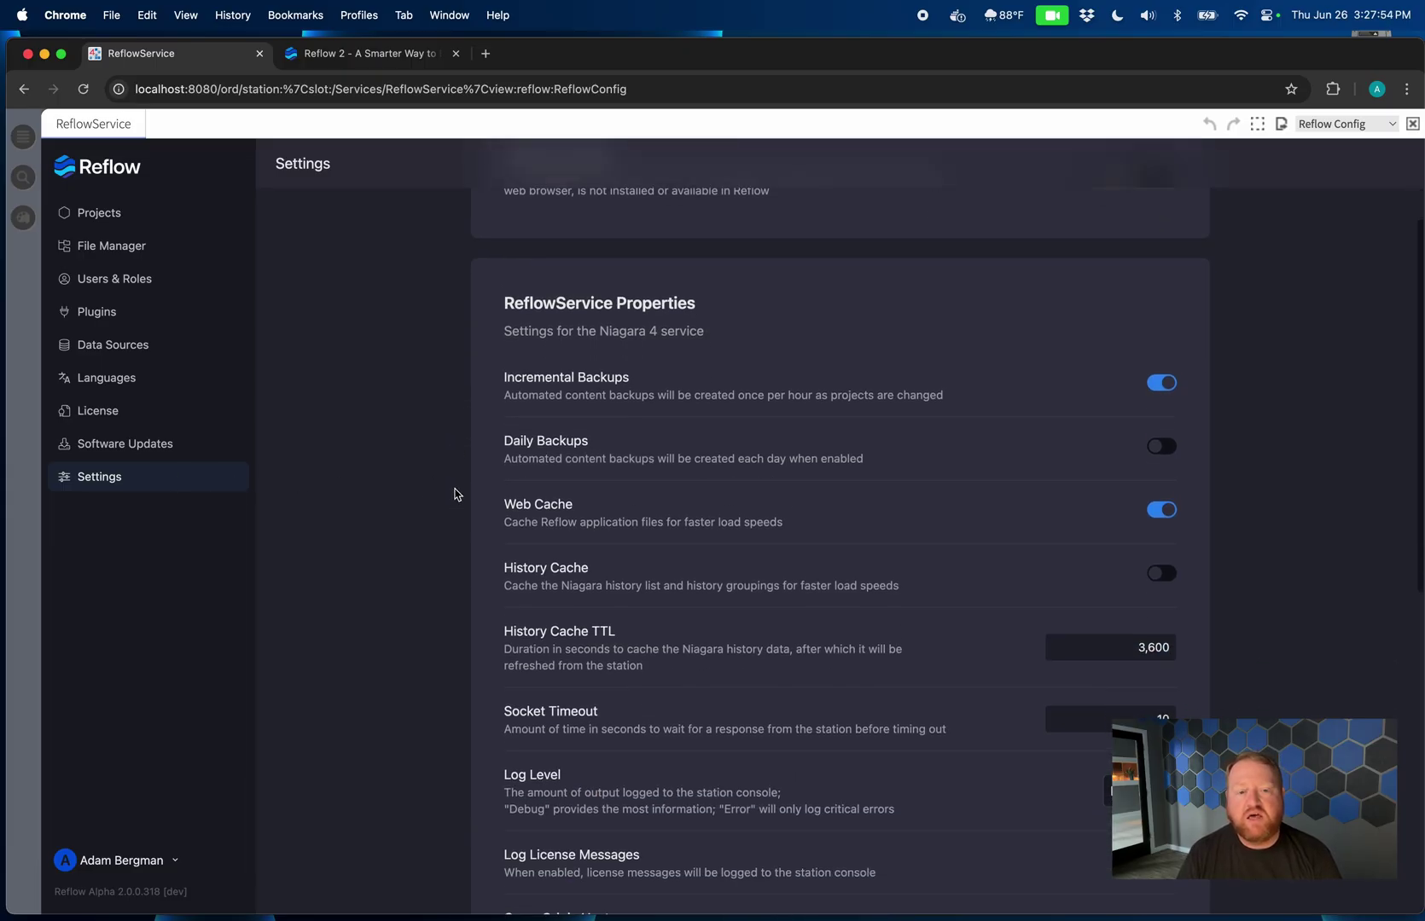
scroll(454, 494, down, 3)
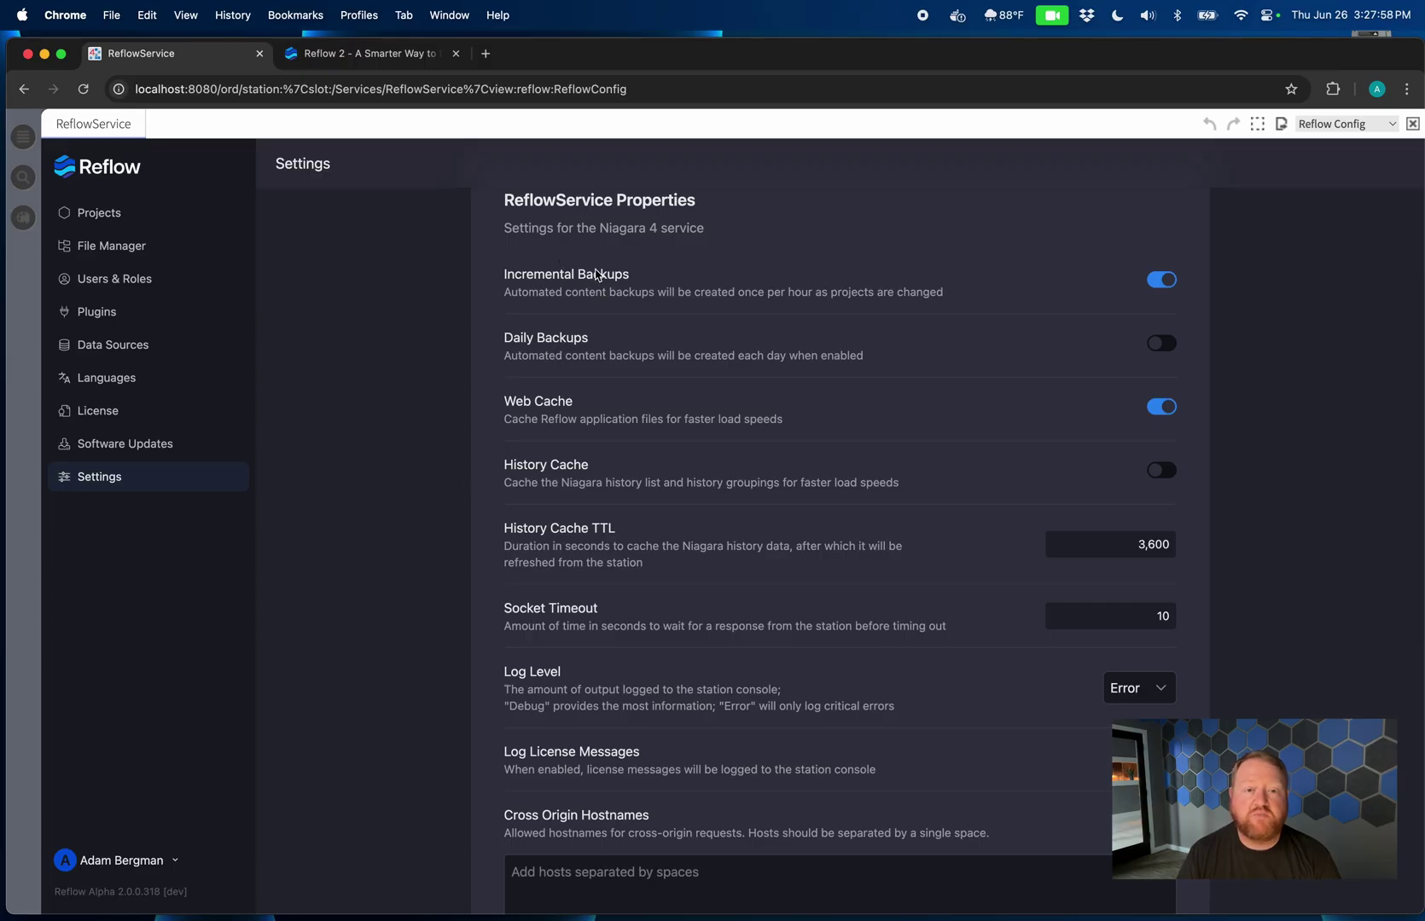
scroll(620, 401, down, 8)
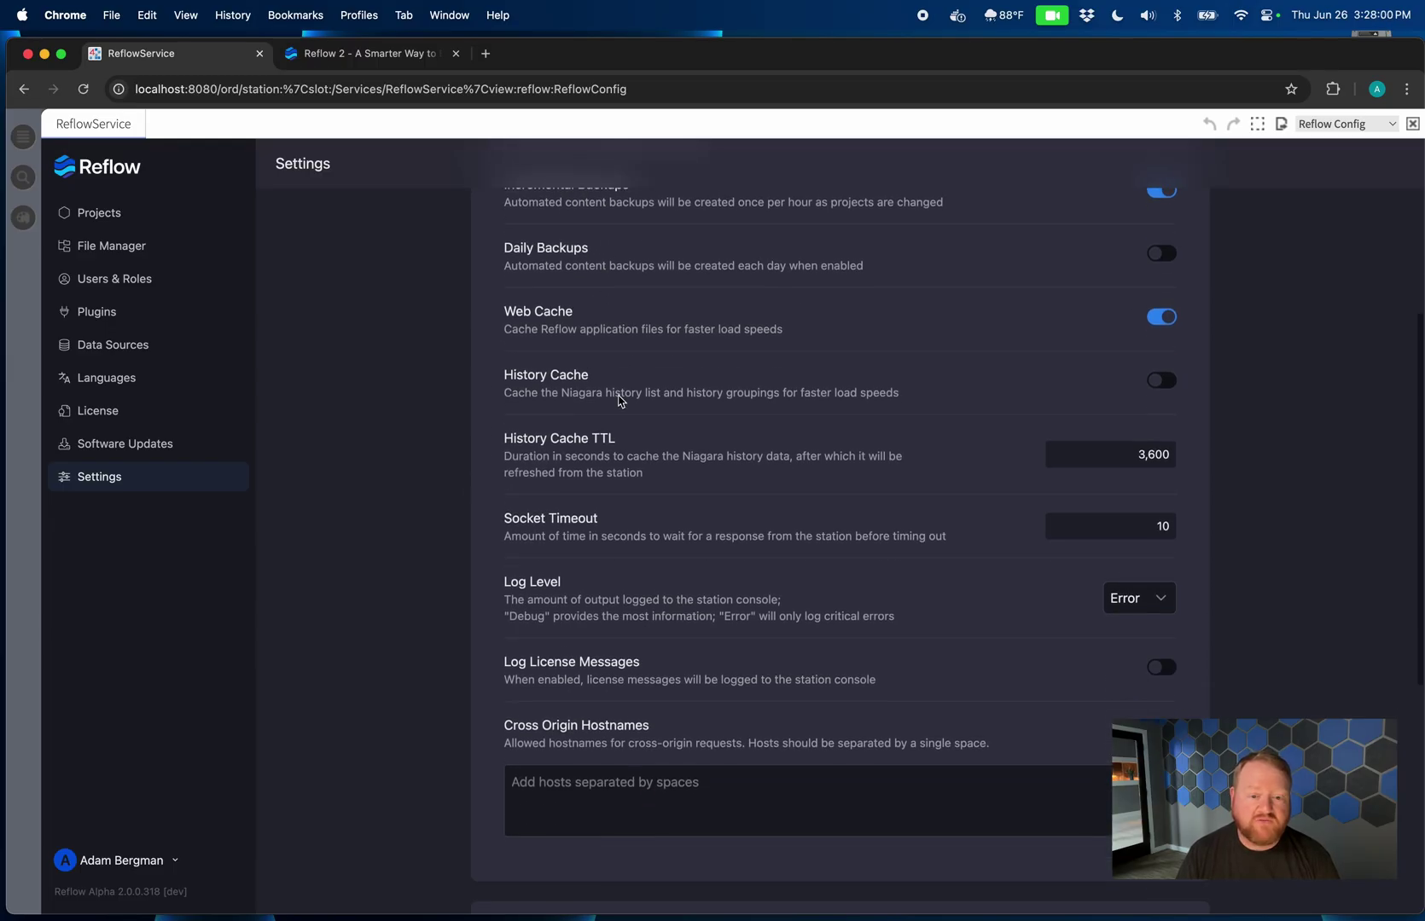
scroll(620, 401, down, 10)
click(601, 631)
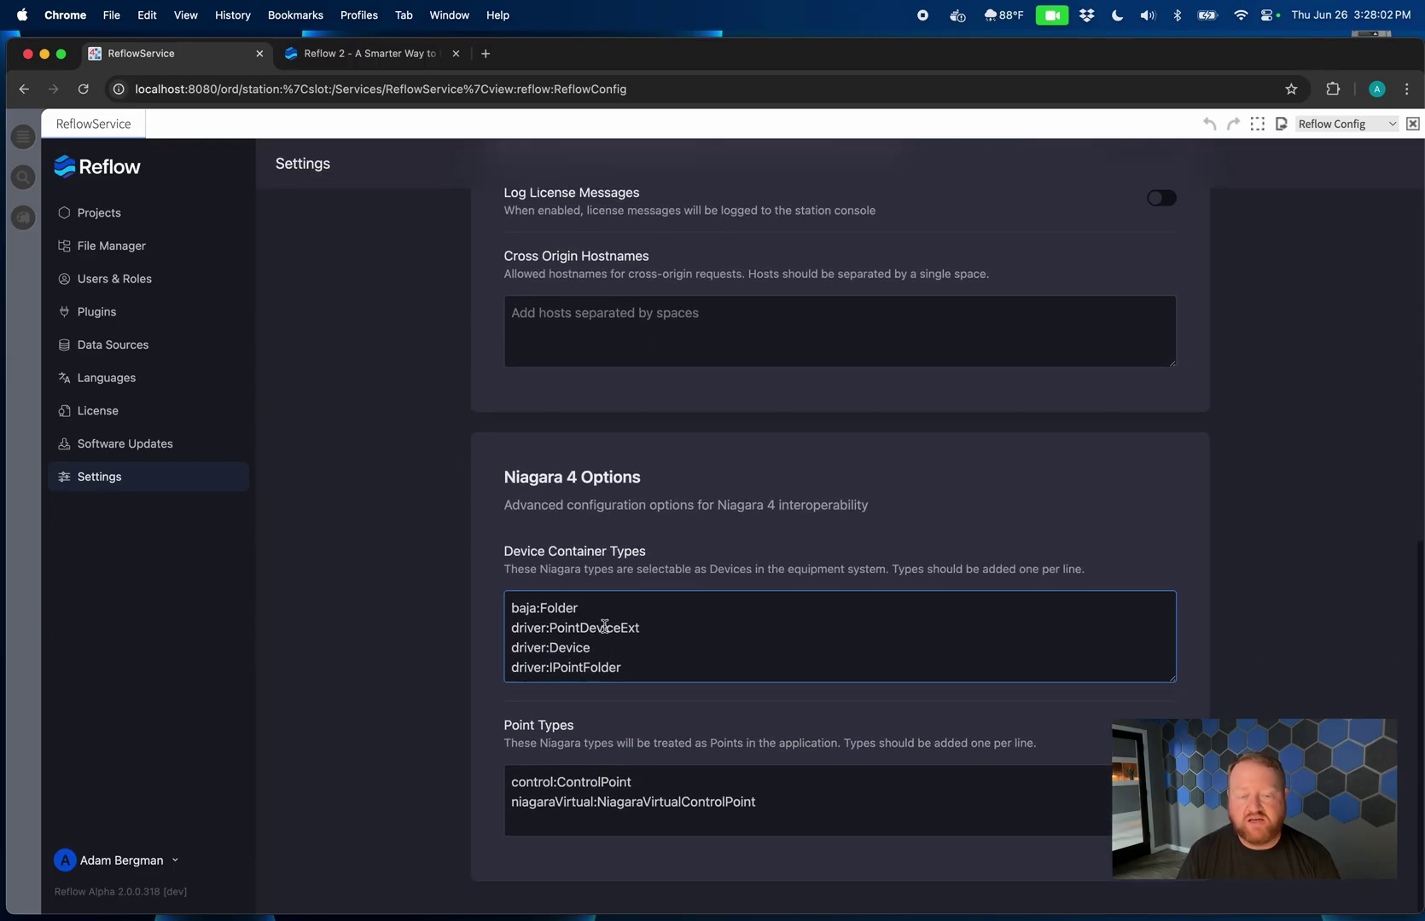
scroll(600, 604, up, 4)
scroll(601, 607, up, 10)
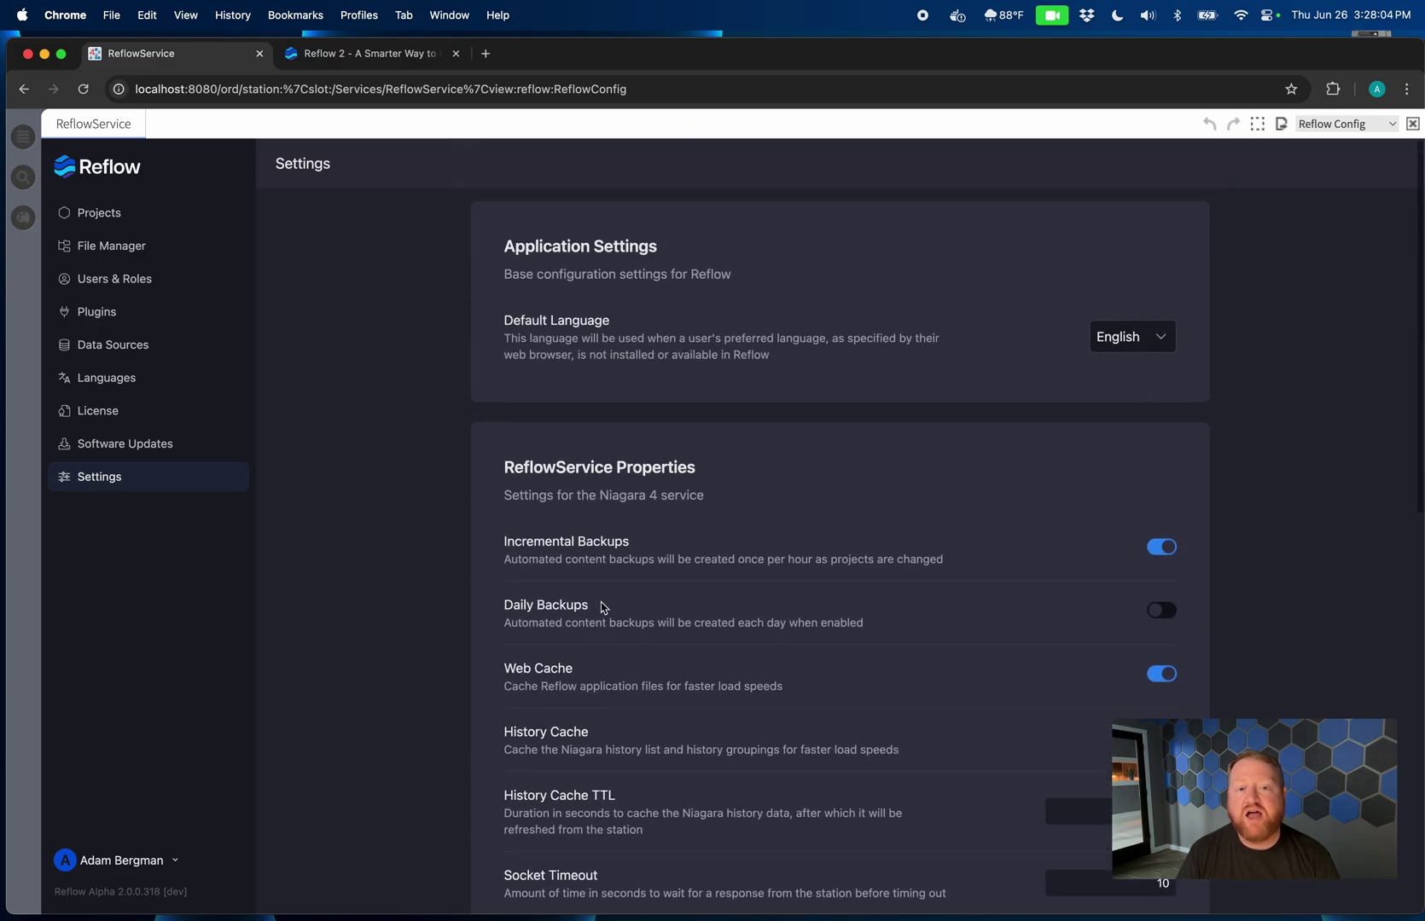
- Open the Get to know Reflow 2 project from the Projects list to show its landing page
click(192, 227)
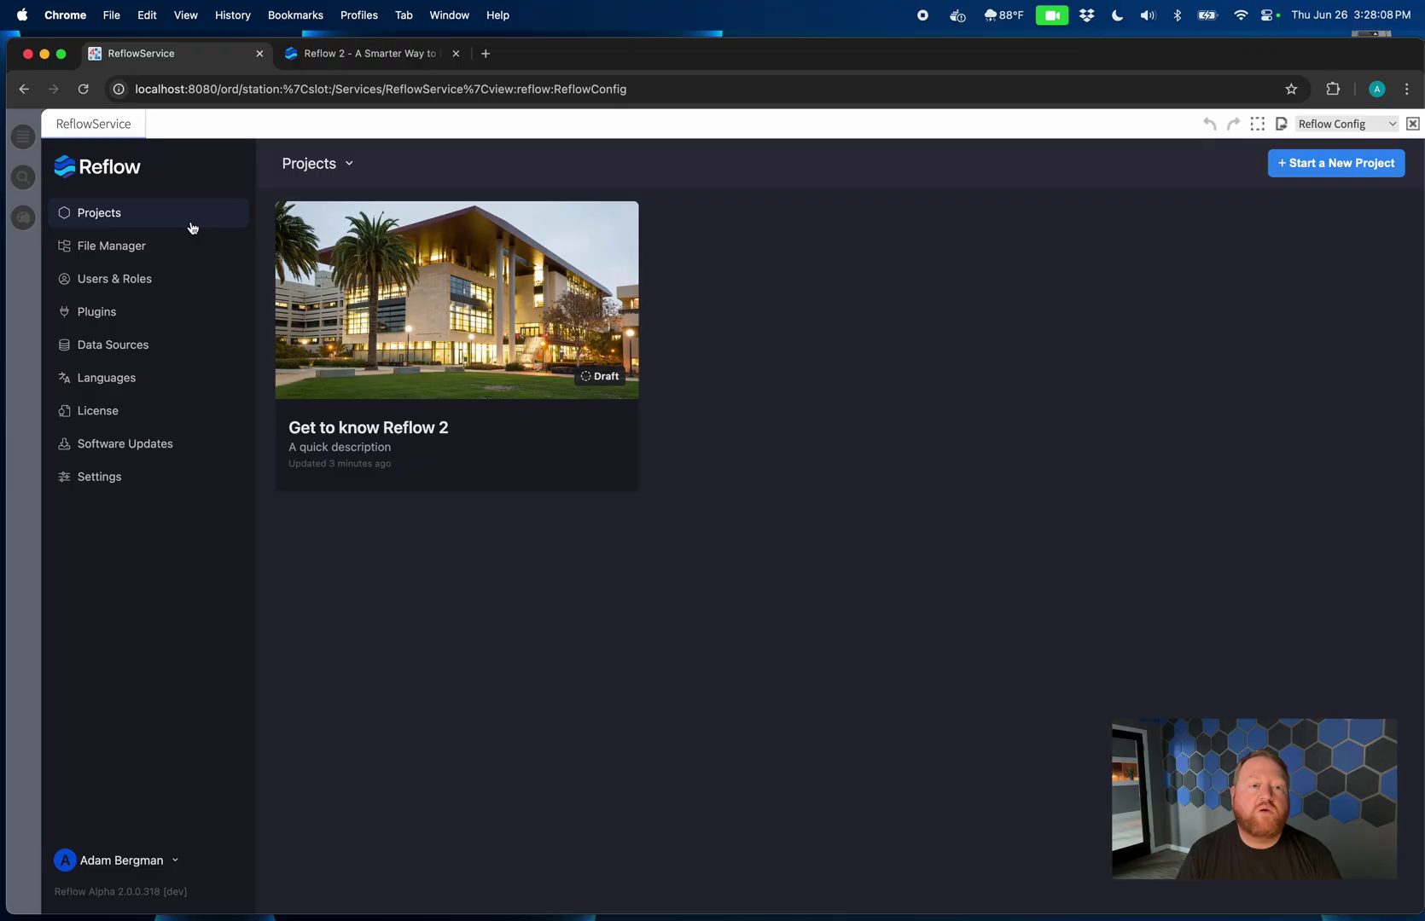
mouse_move(420, 270)
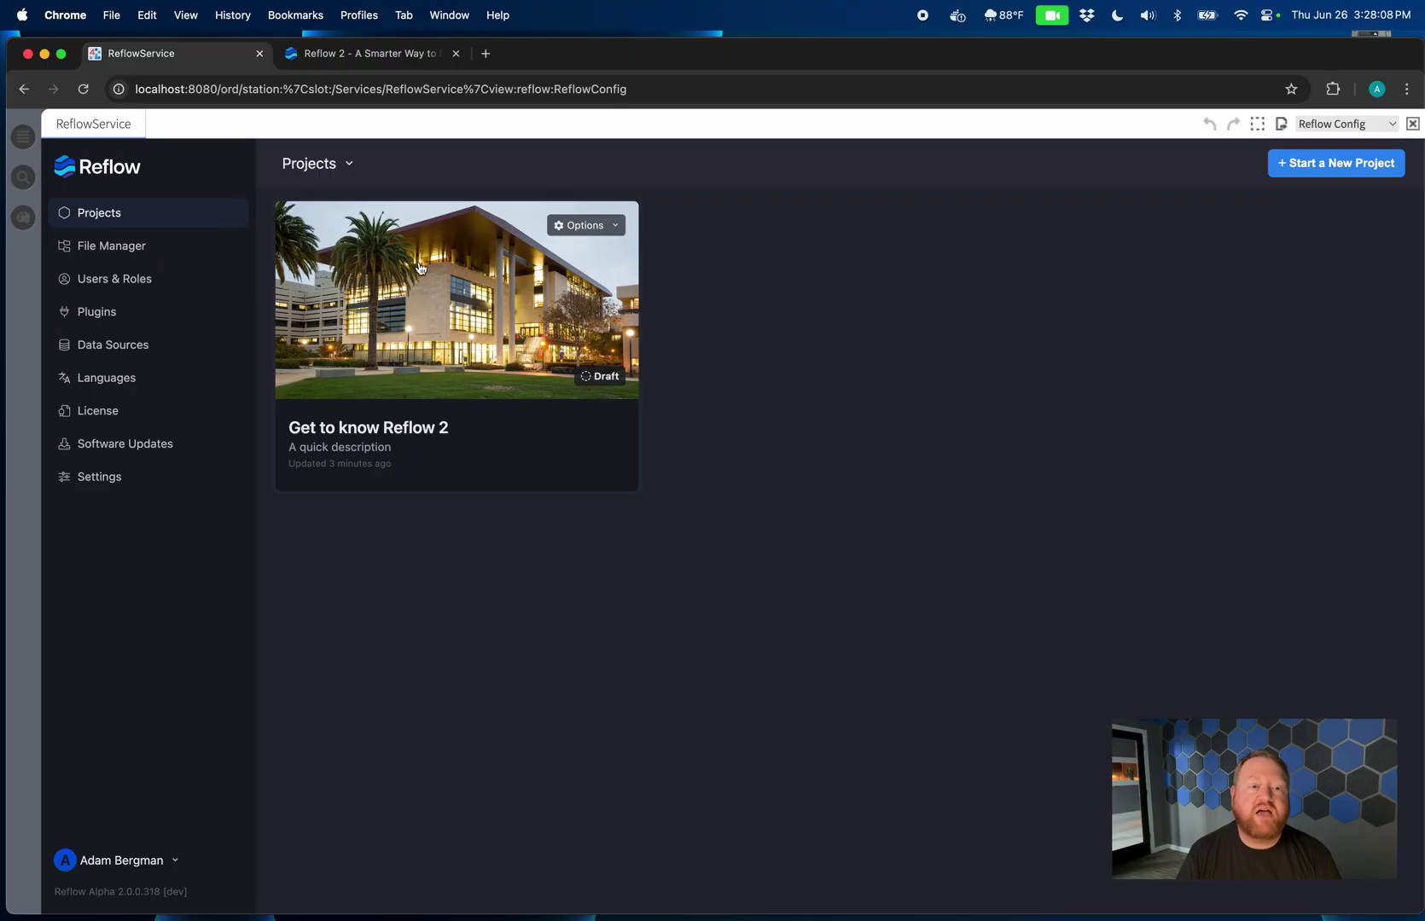
click(468, 341)
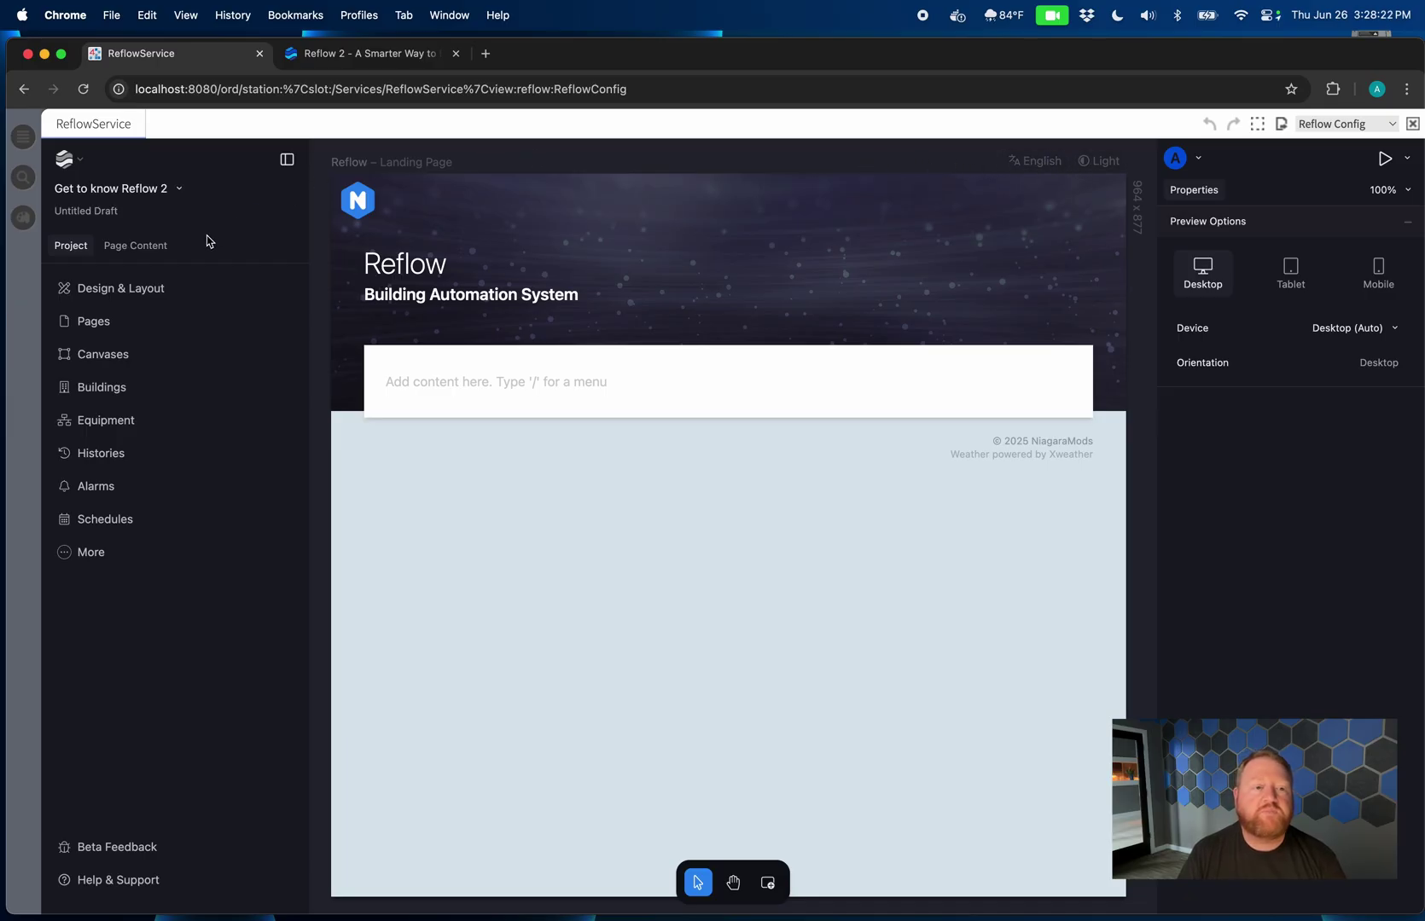
- Expand the Design & Layout group and open its Colors settings
click(152, 294)
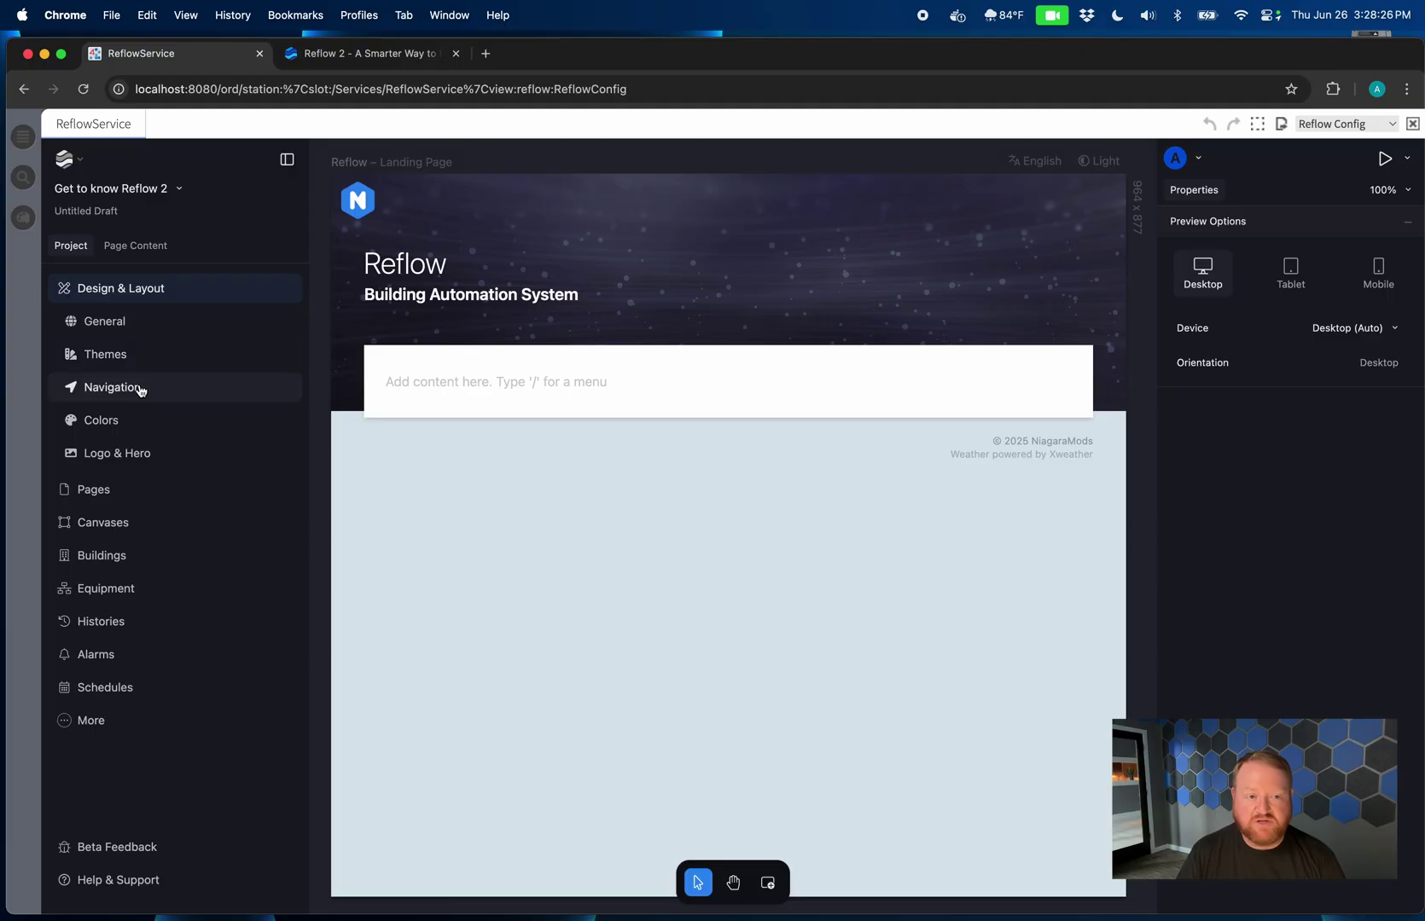
click(168, 293)
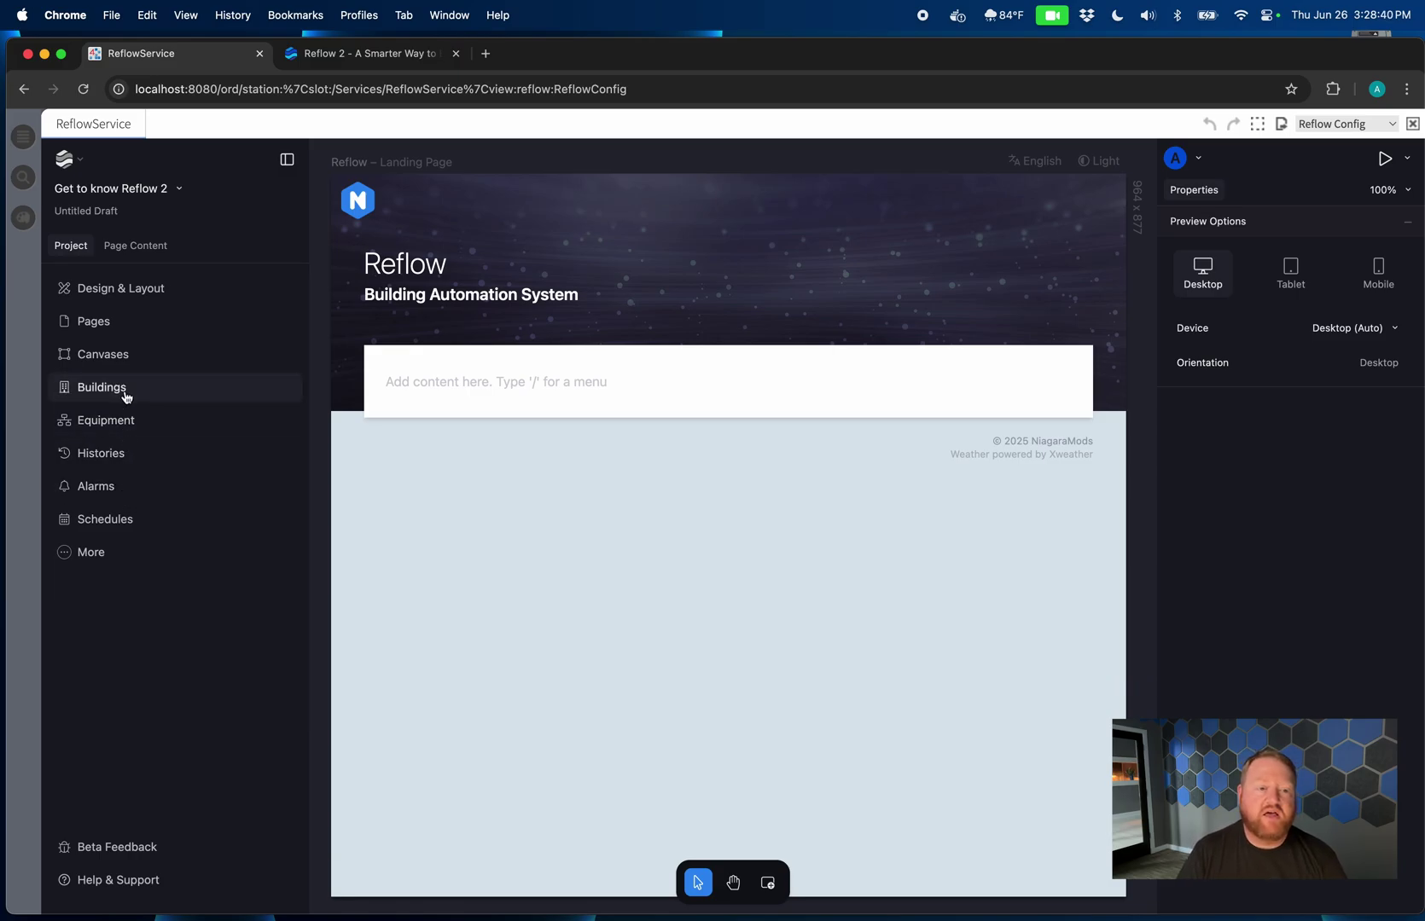
click(118, 292)
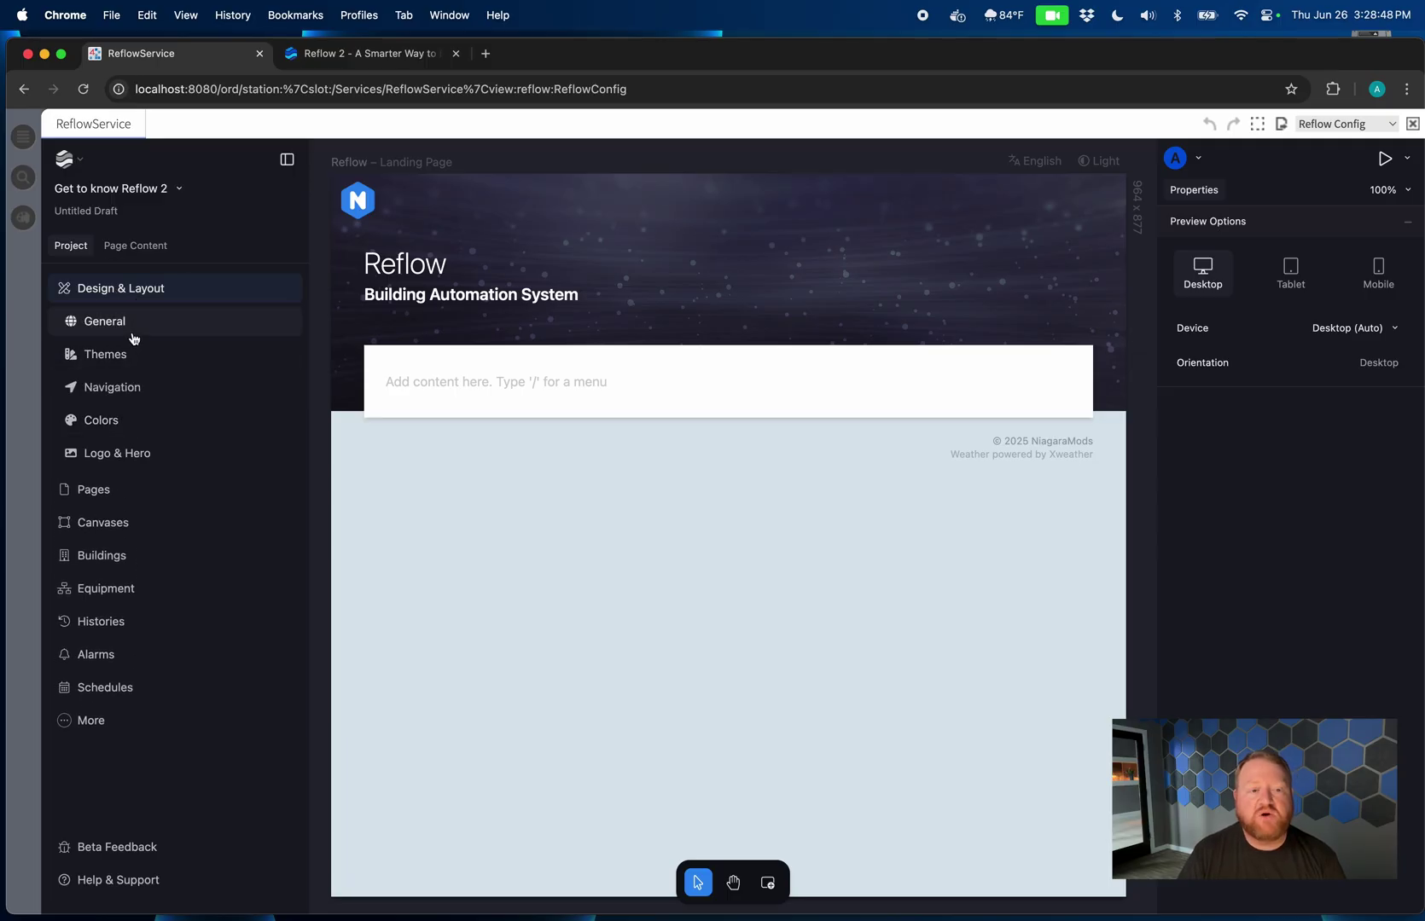
click(132, 427)
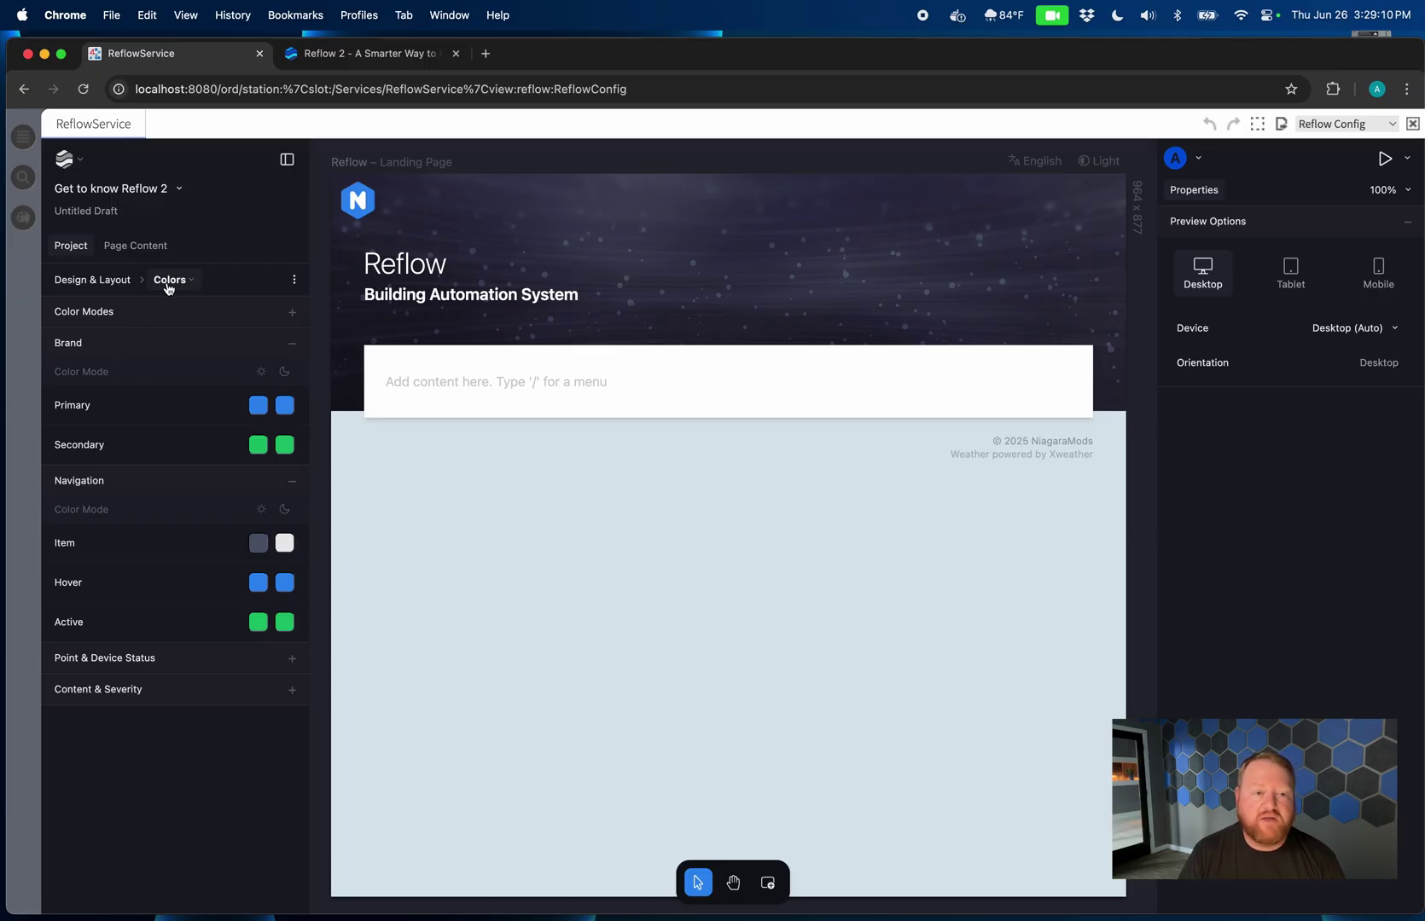
- Visit the Pages list, then return to the project's Design & Layout Colors settings
click(125, 284)
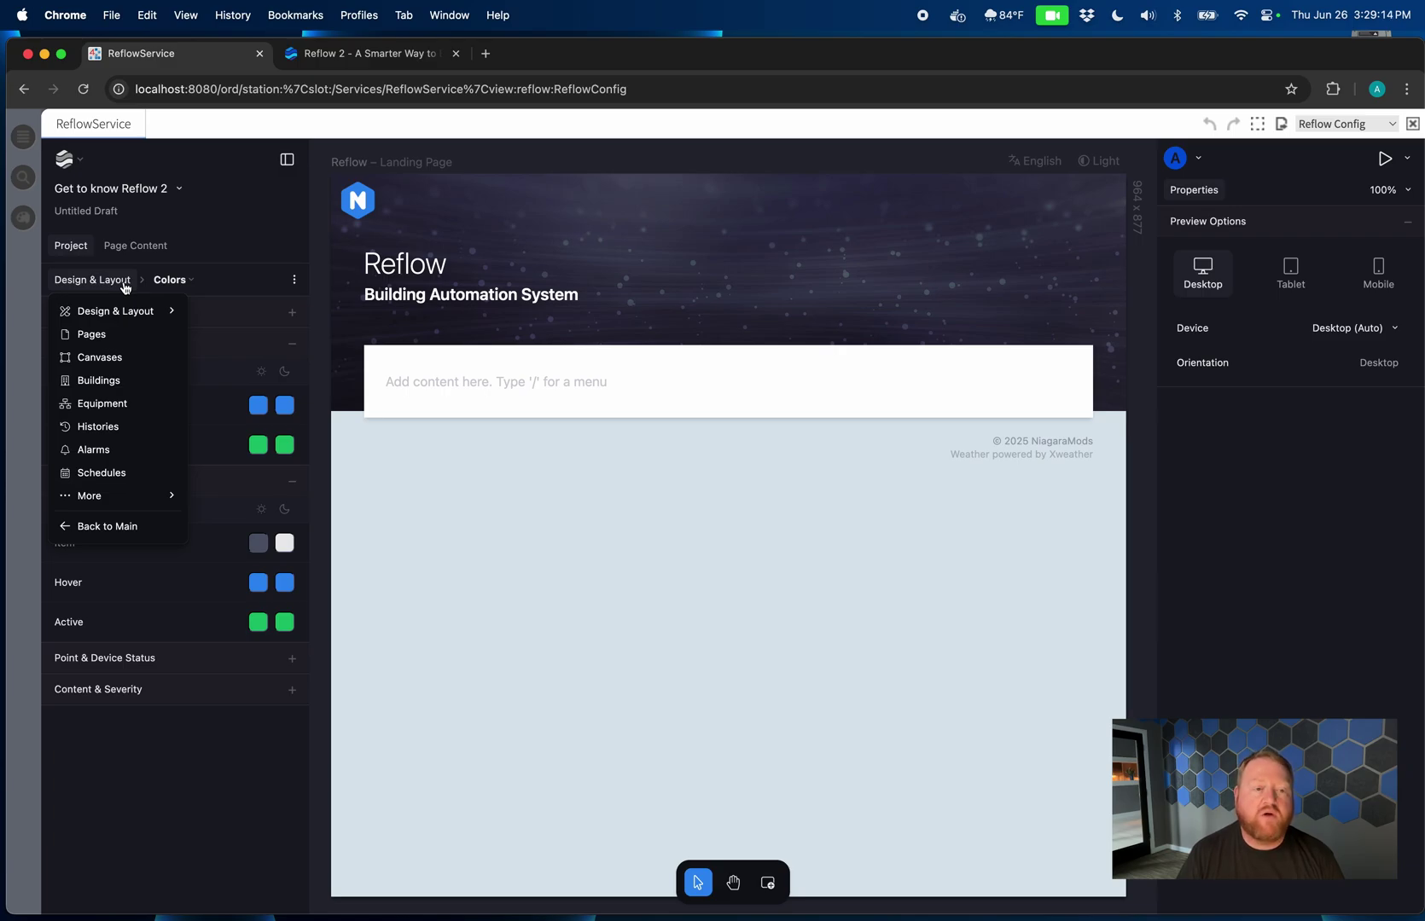
mouse_move(127, 314)
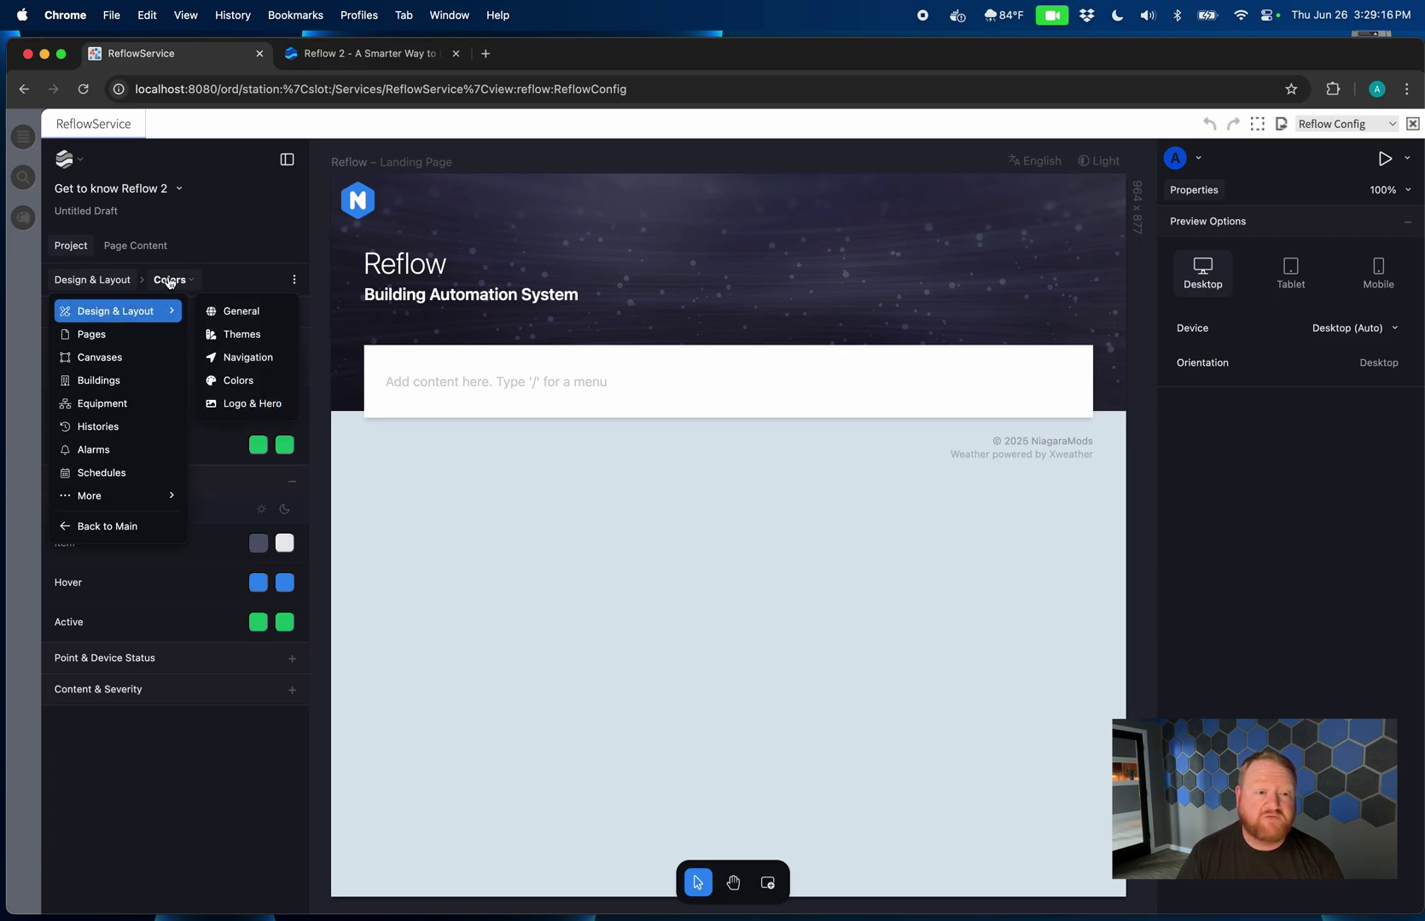
click(92, 336)
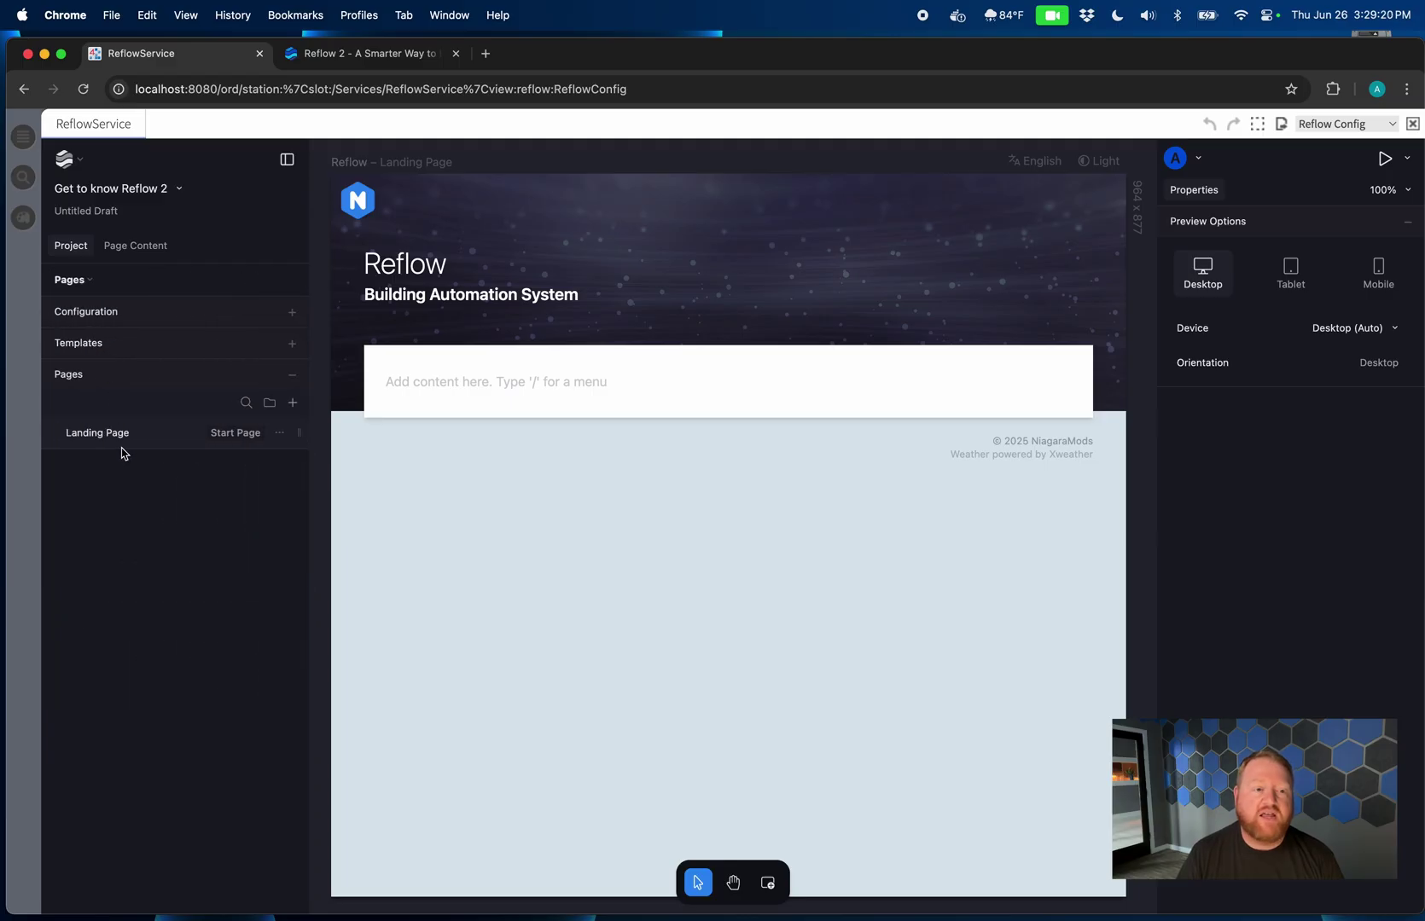
click(88, 284)
mouse_move(92, 313)
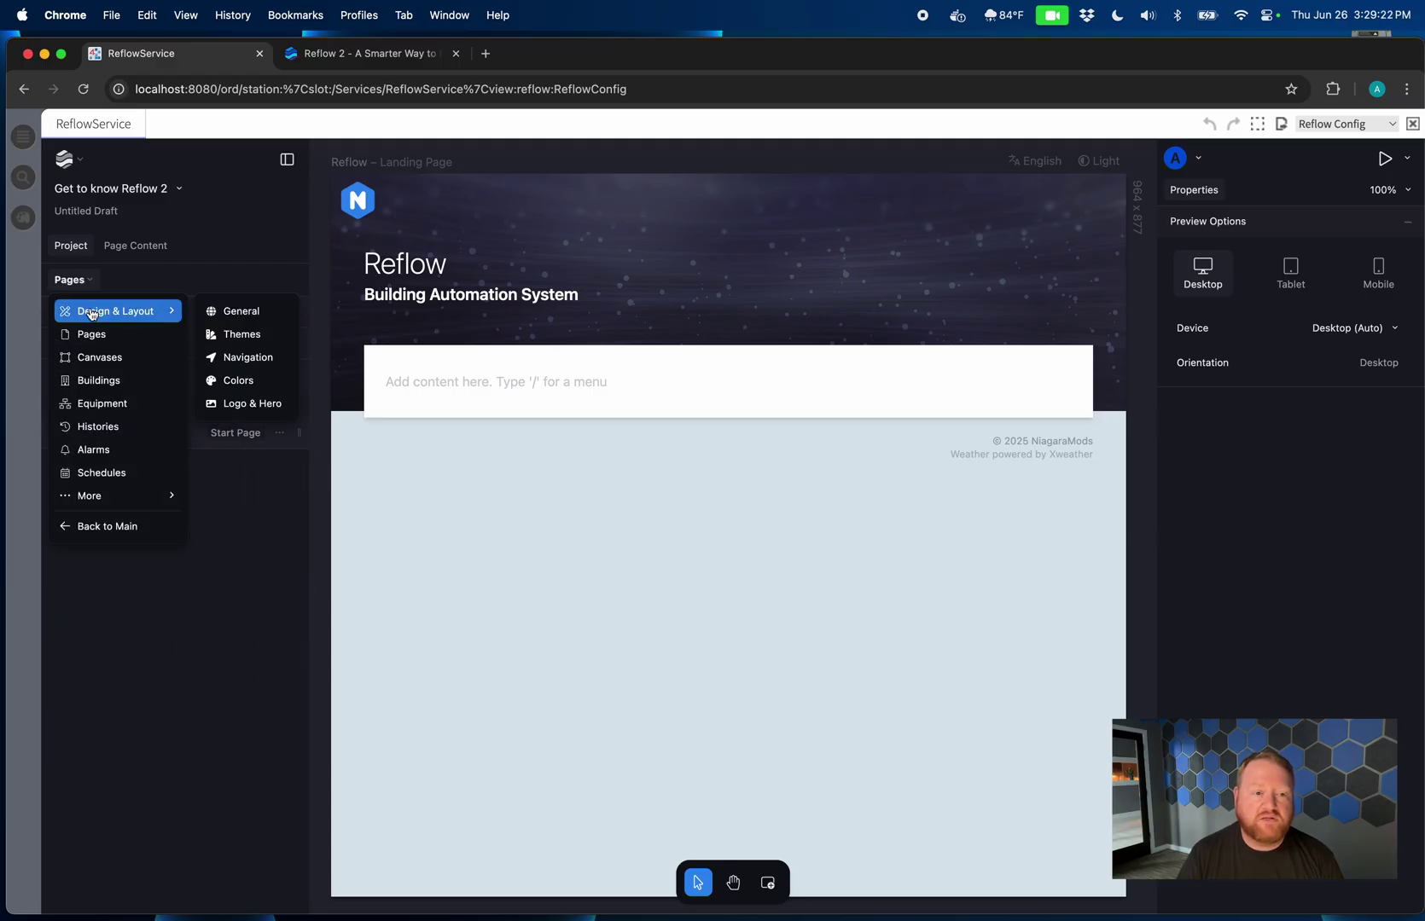
click(236, 380)
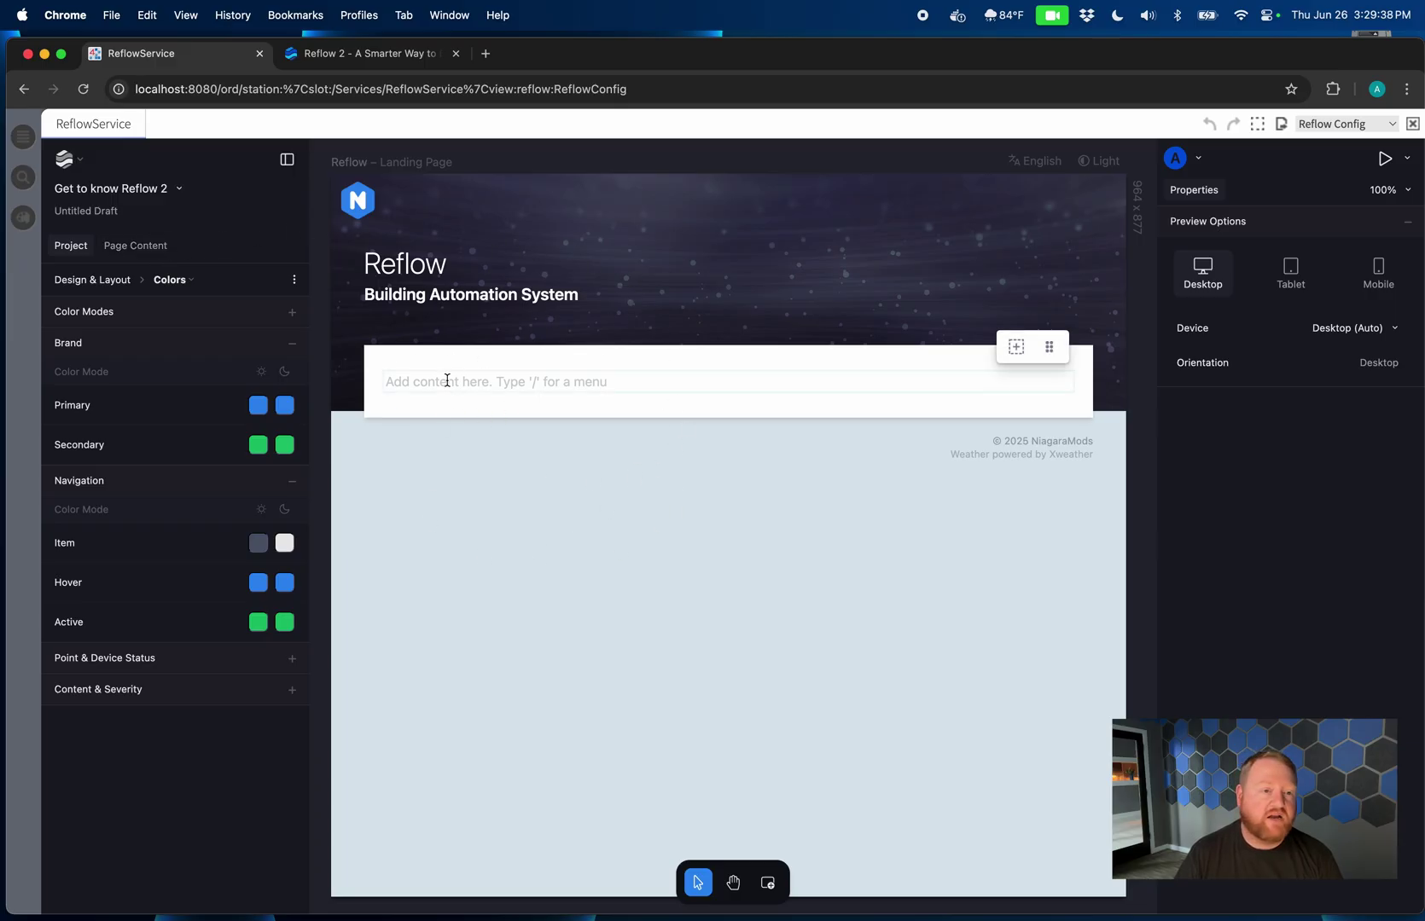
- In Page Content, type 'Add new content' into the landing page's empty text block
click(138, 246)
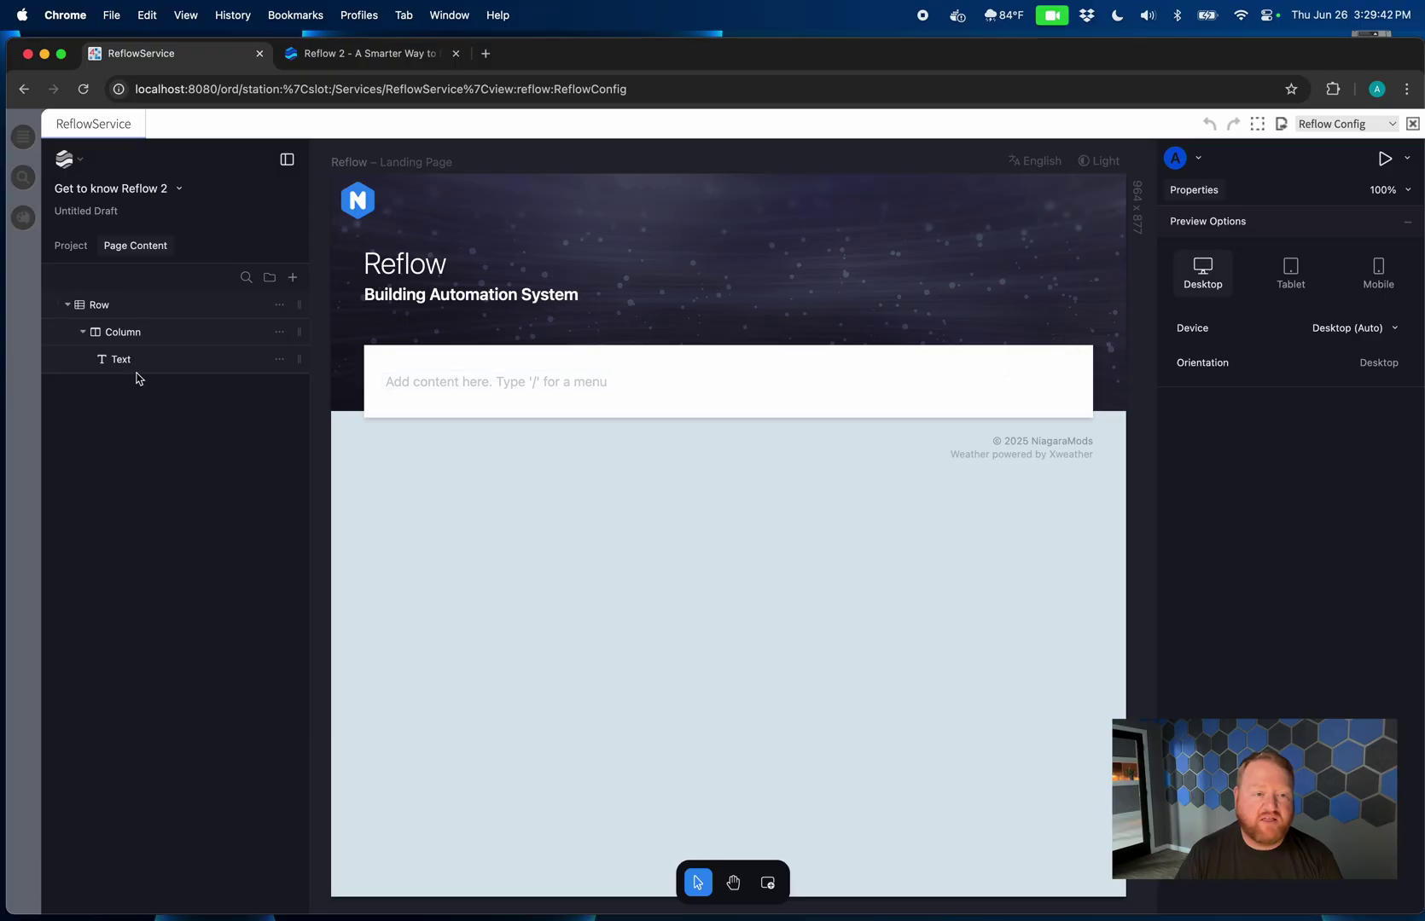
mouse_move(158, 369)
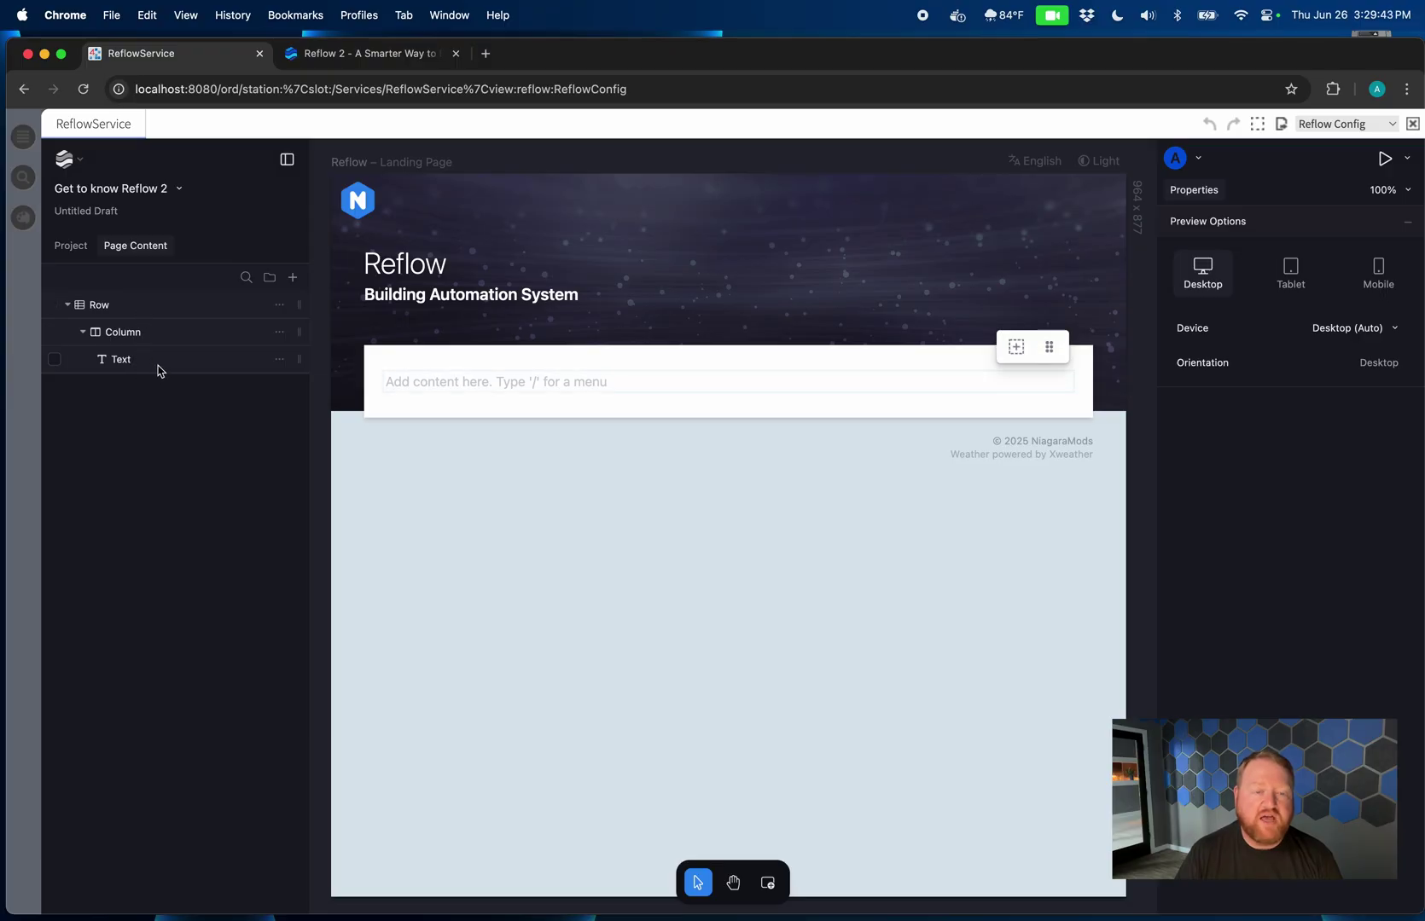
click(491, 384)
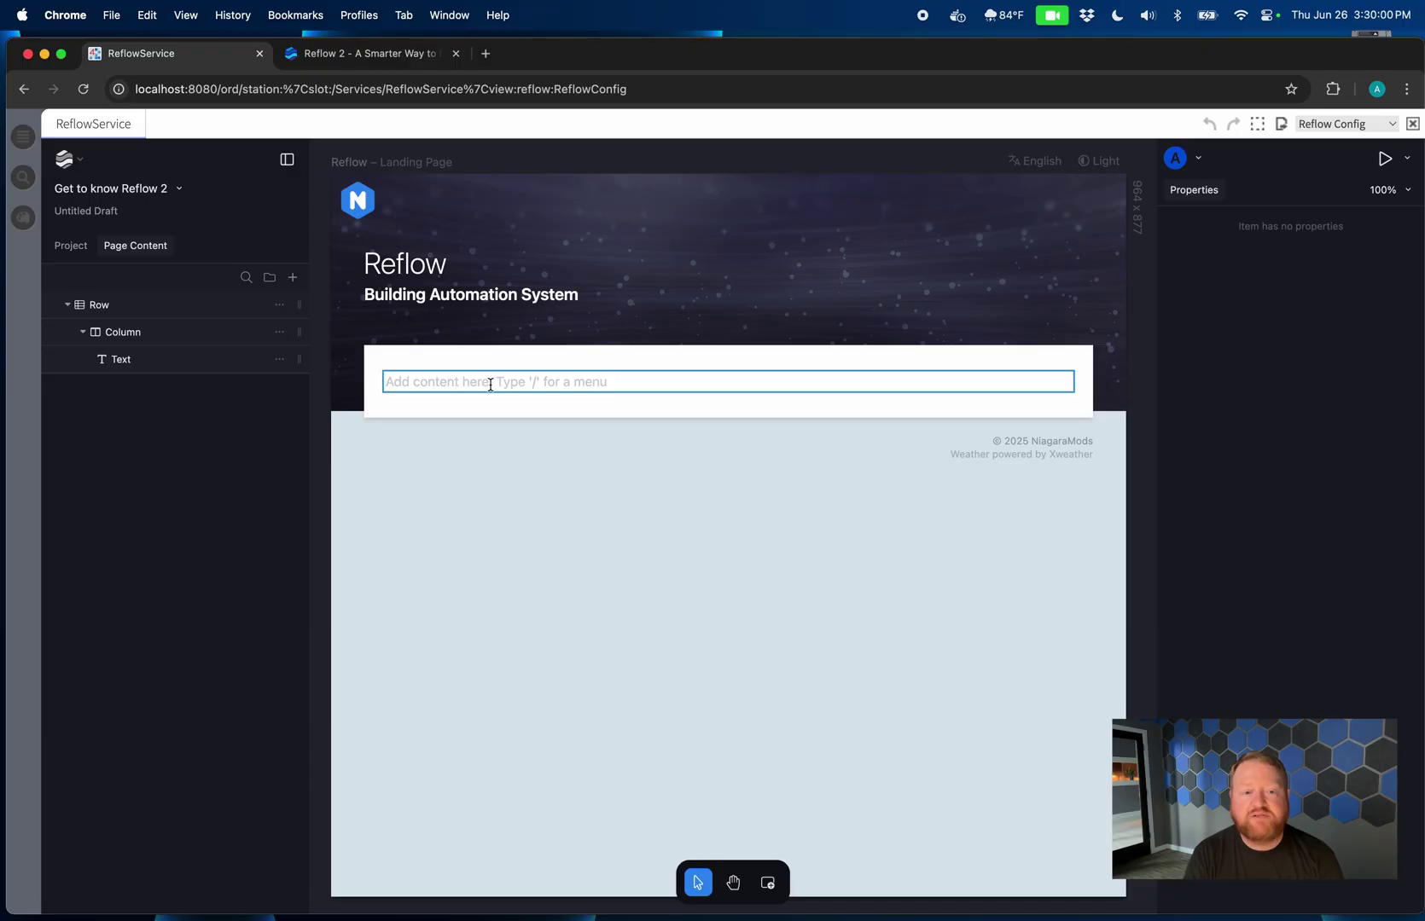
text(Add new content)
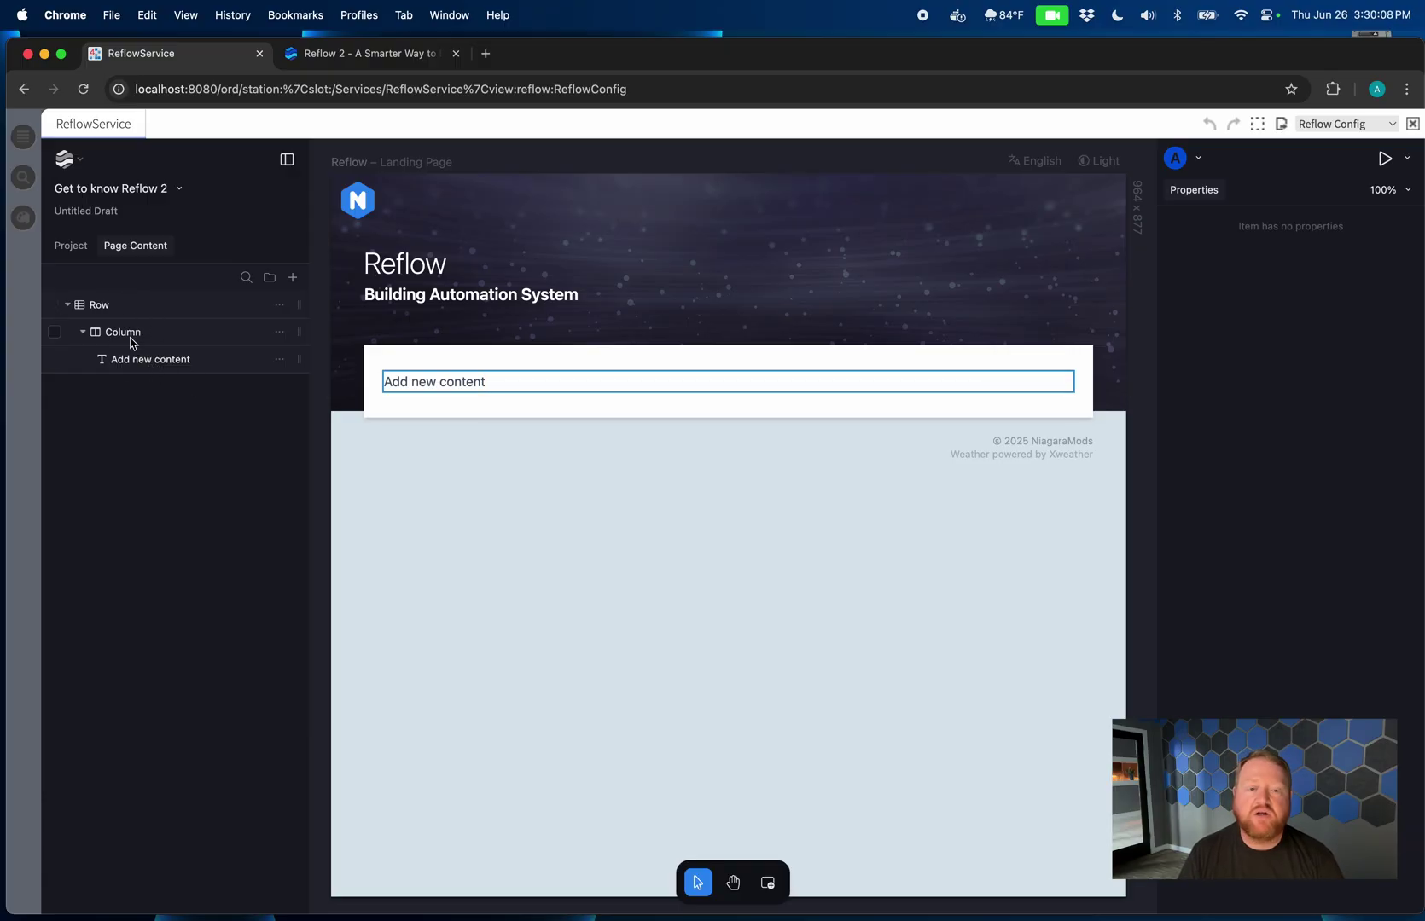
click(476, 415)
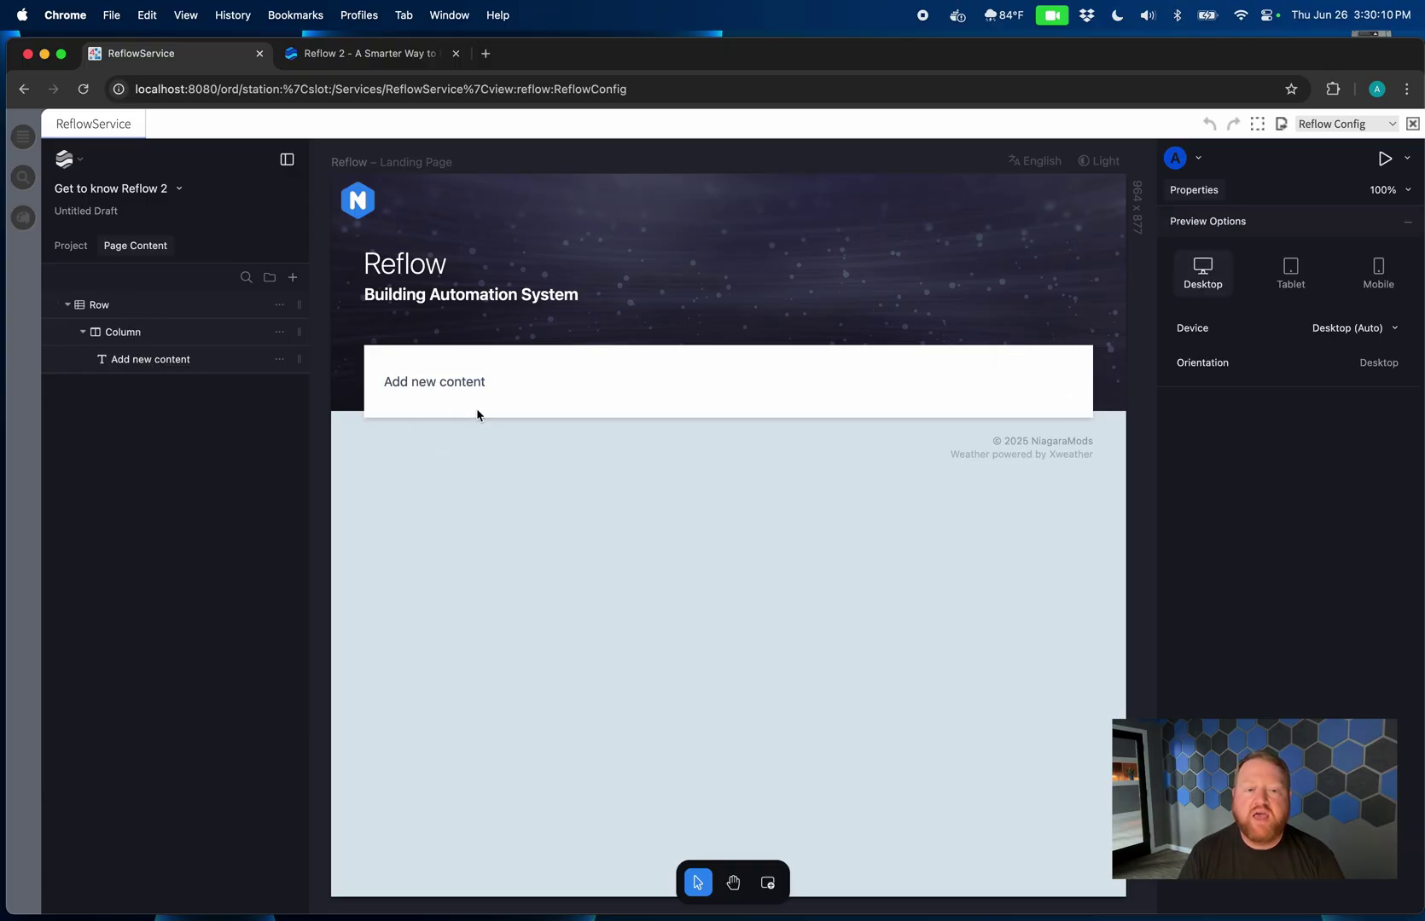
- Add a new page block and turn it into a Circle widget with the '/' menu
click(770, 884)
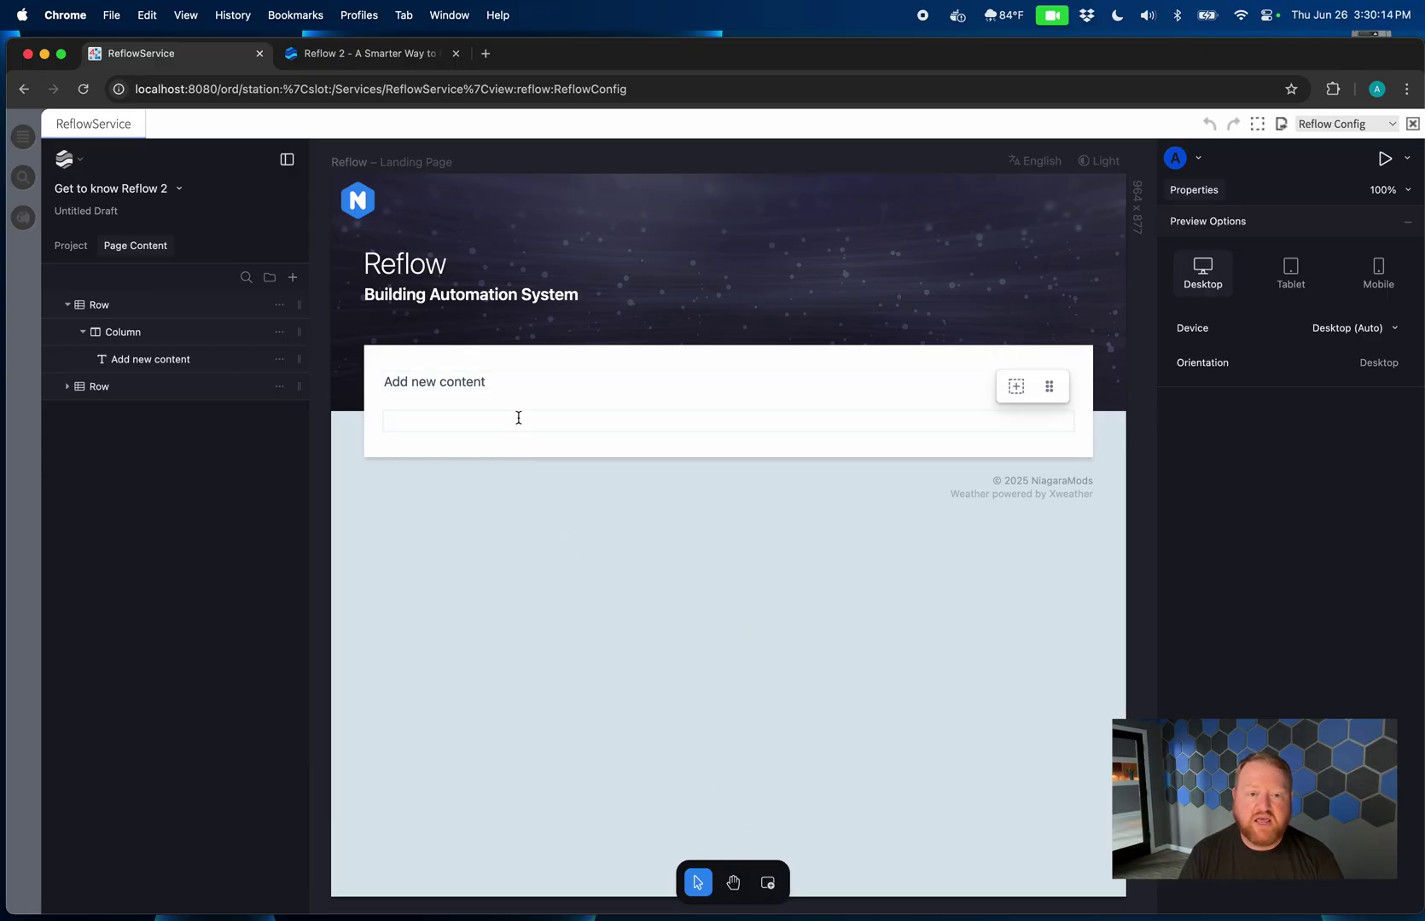
click(518, 417)
text(/)
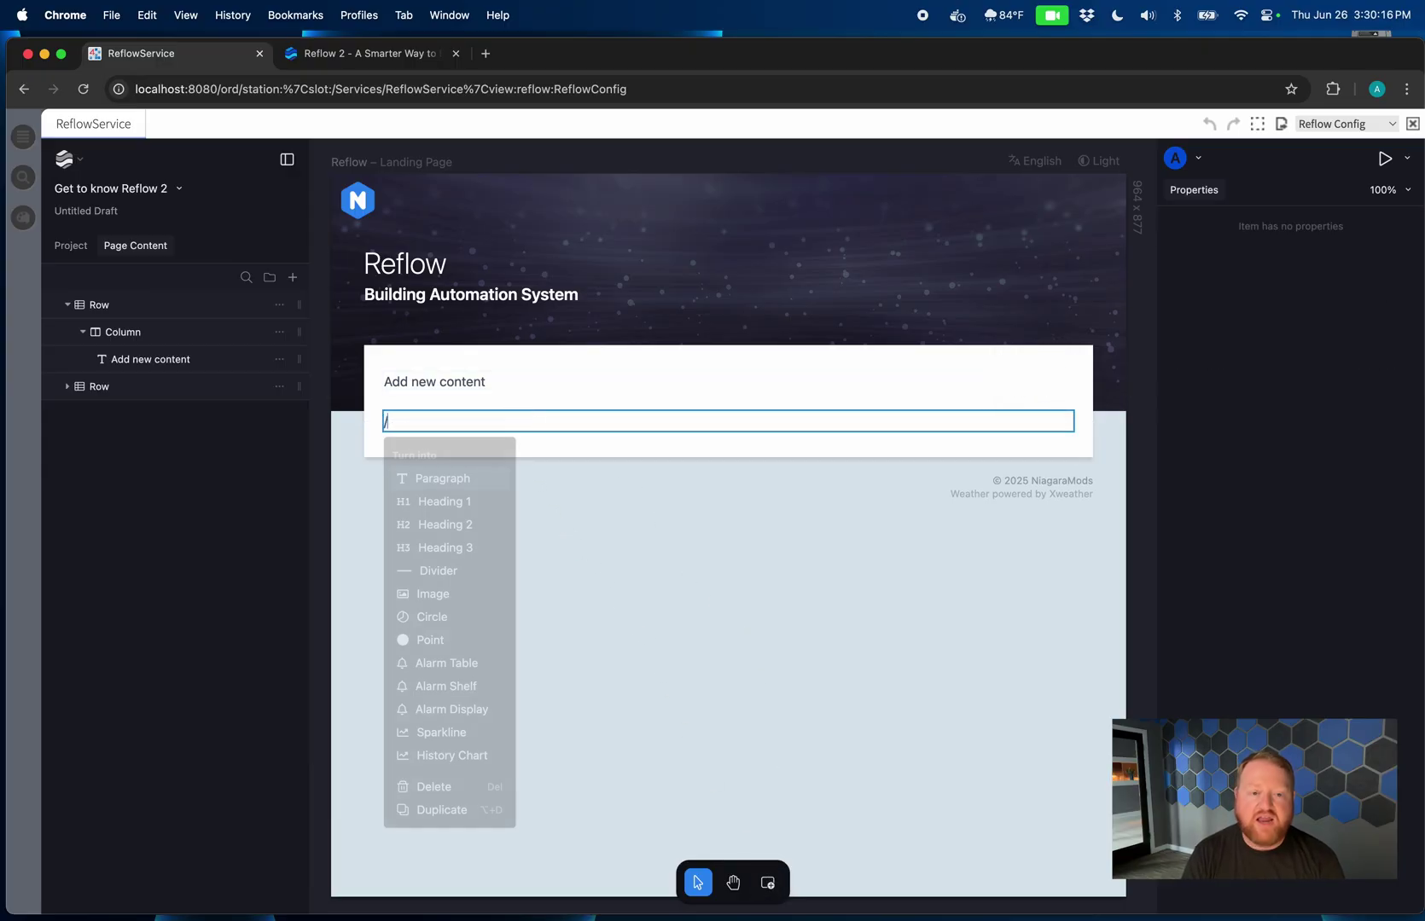
click(439, 616)
- Drag the Circle card's row above the 'Add new content' text block
click(543, 592)
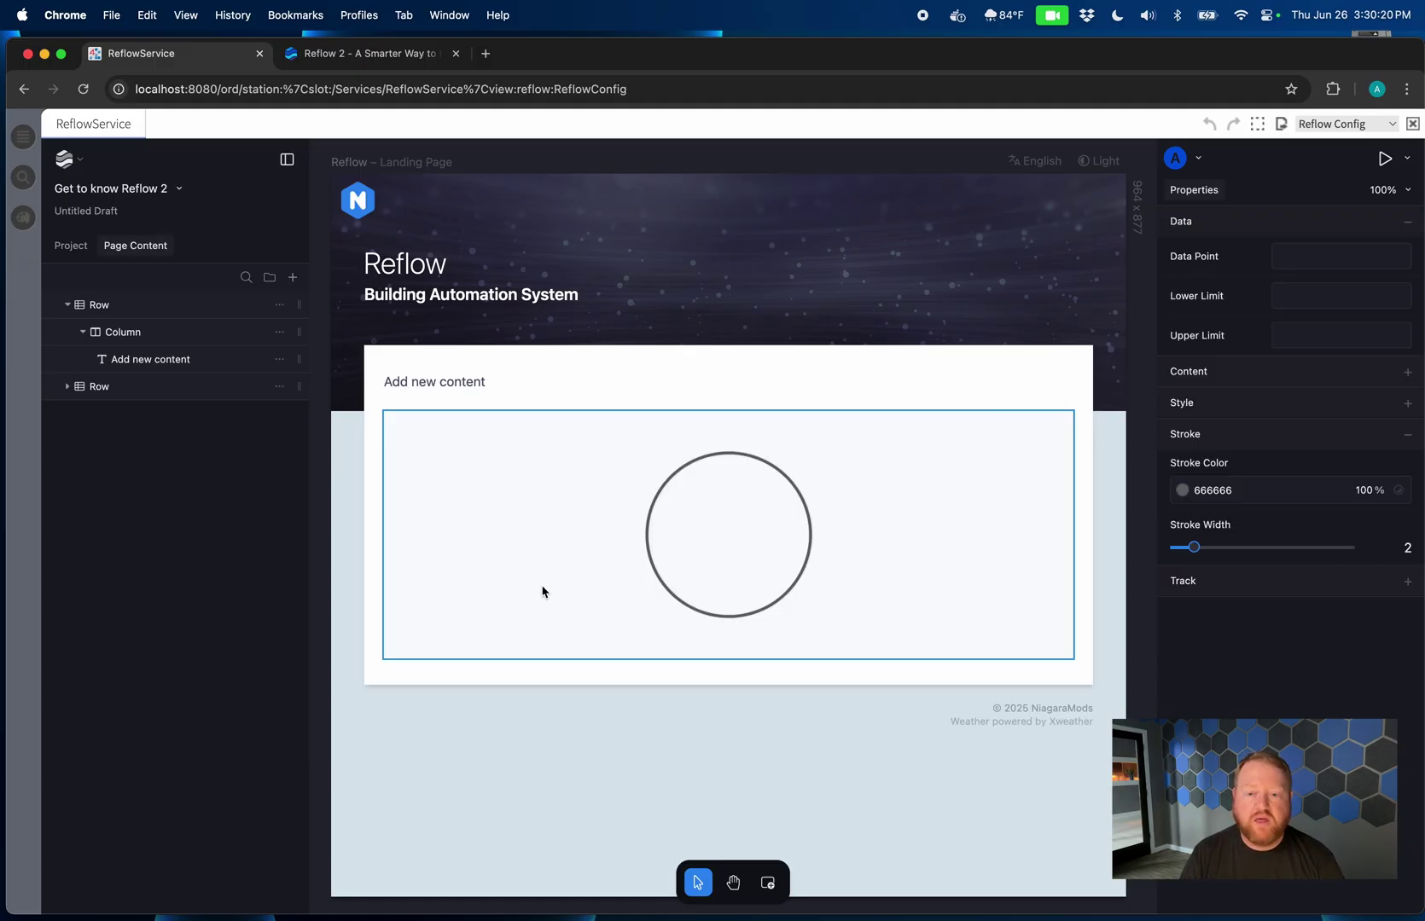
click(1070, 520)
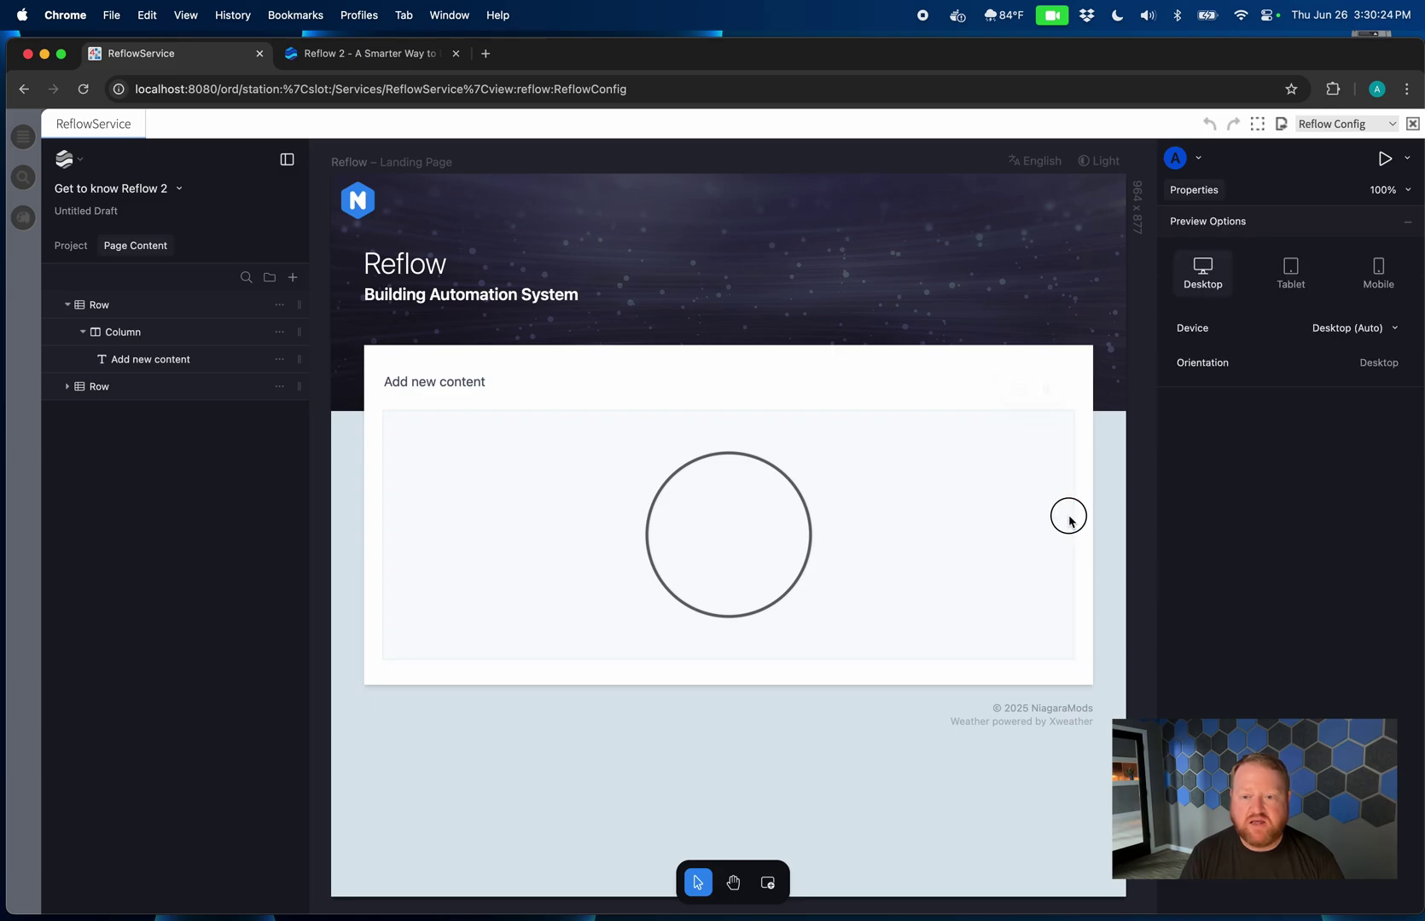
click(1070, 520)
click(929, 695)
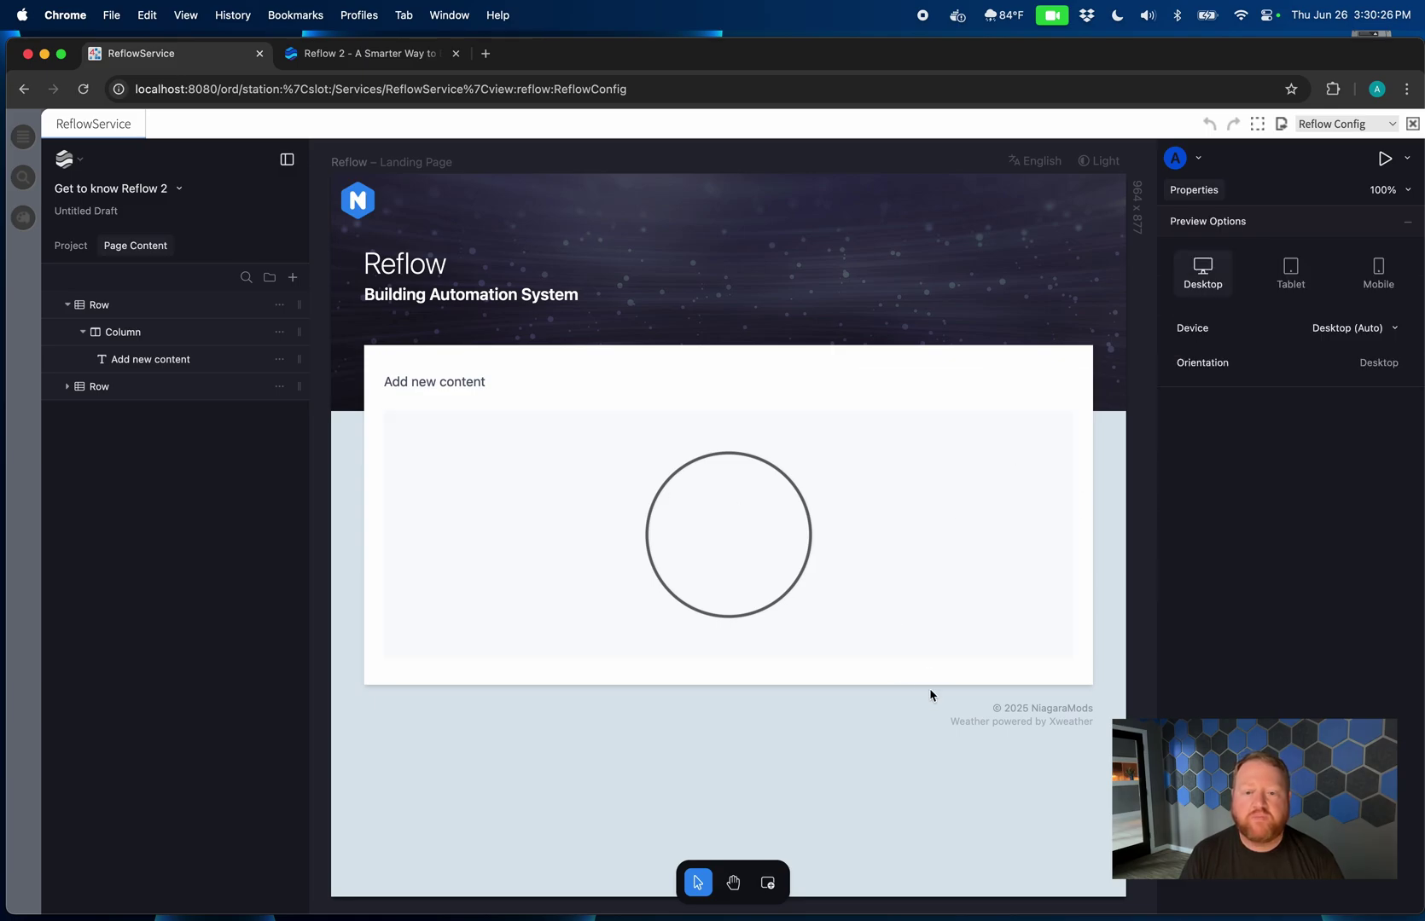
mouse_move(961, 567)
drag(1053, 384, 1040, 372)
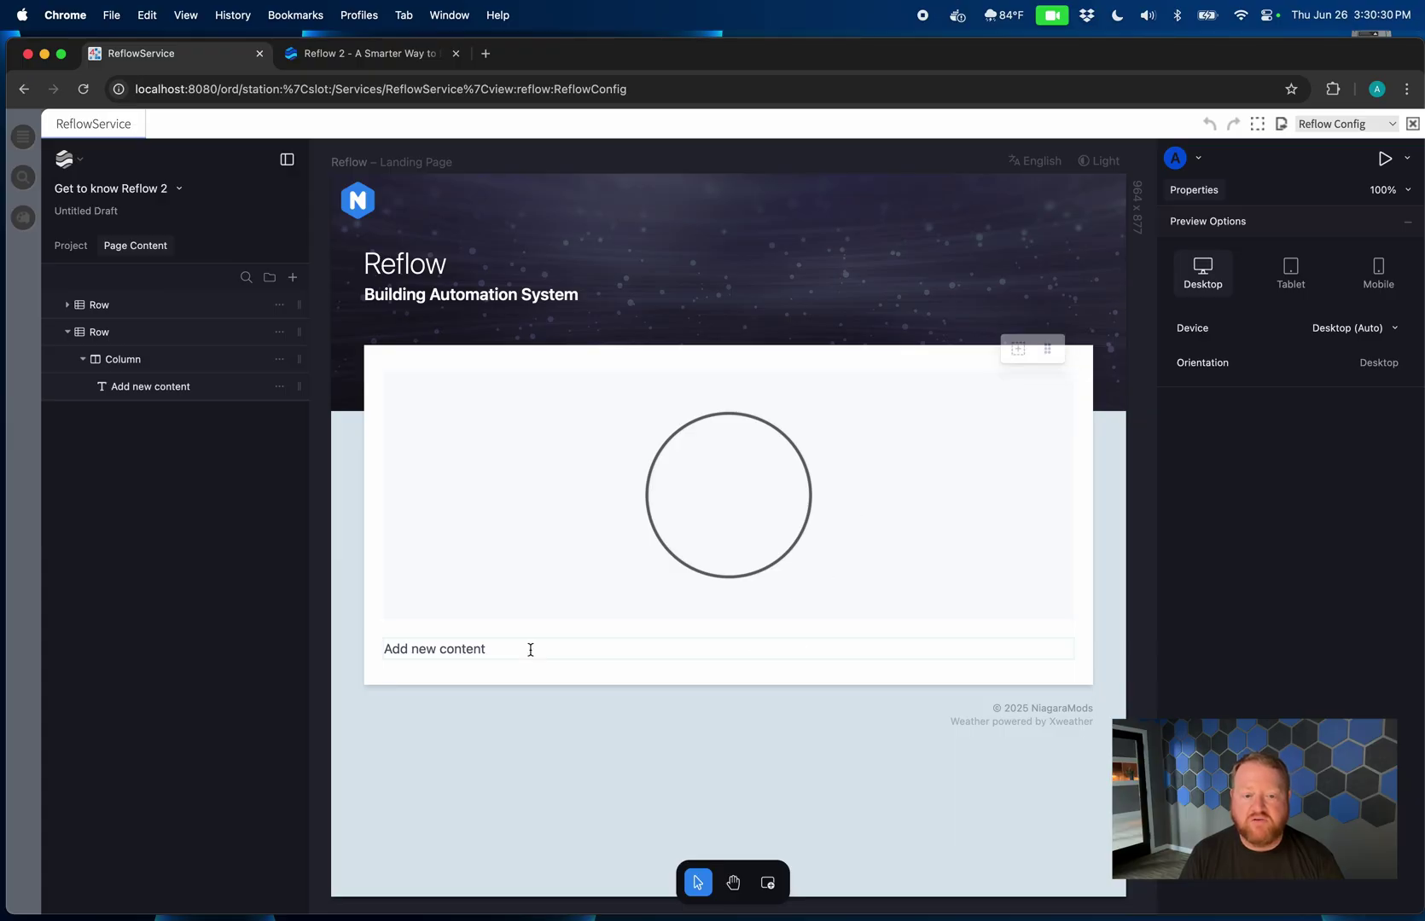
mouse_move(460, 650)
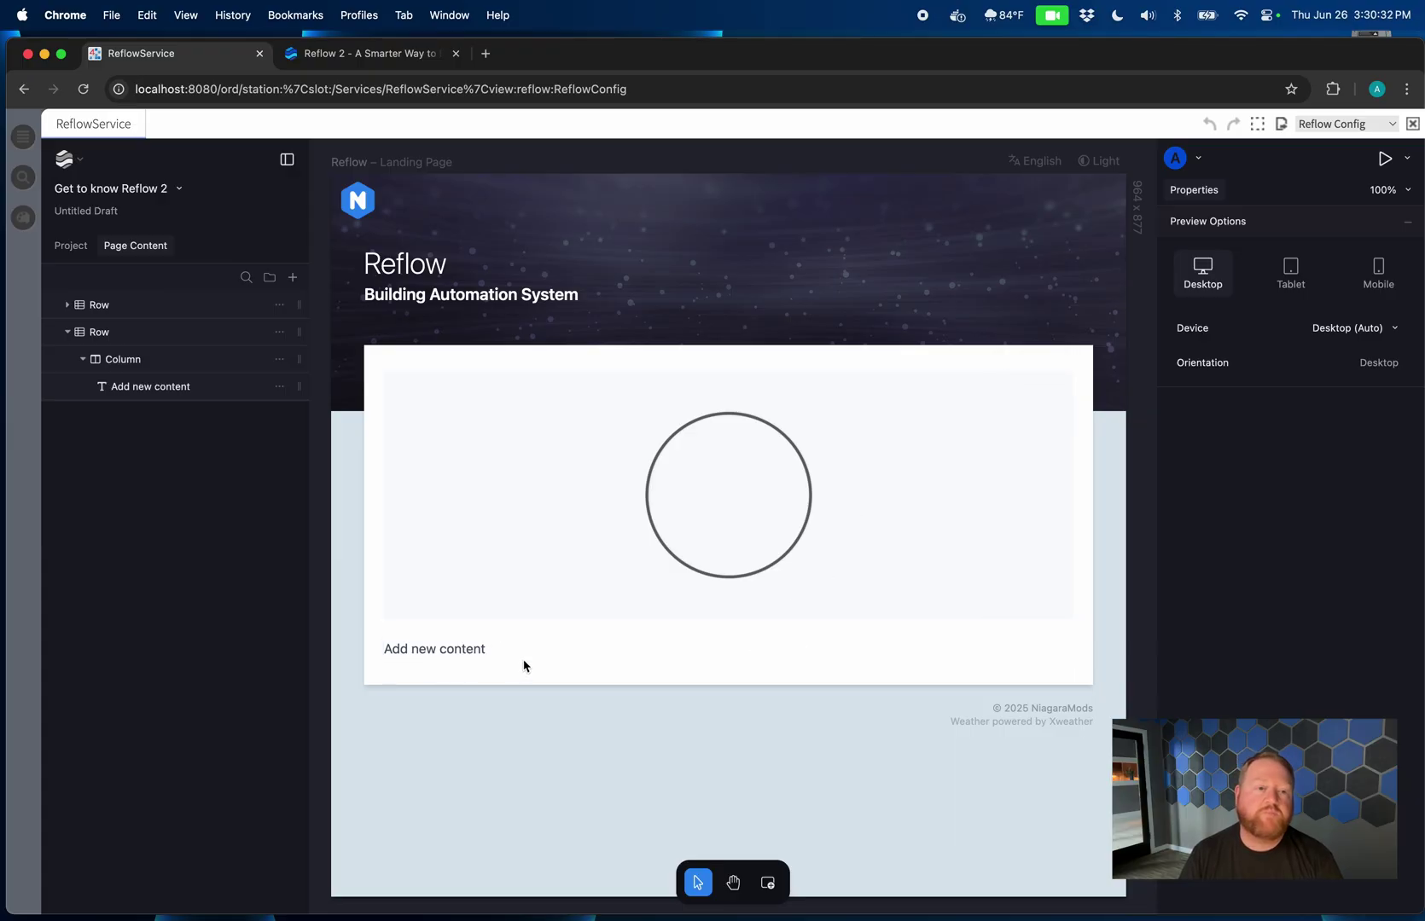
click(607, 468)
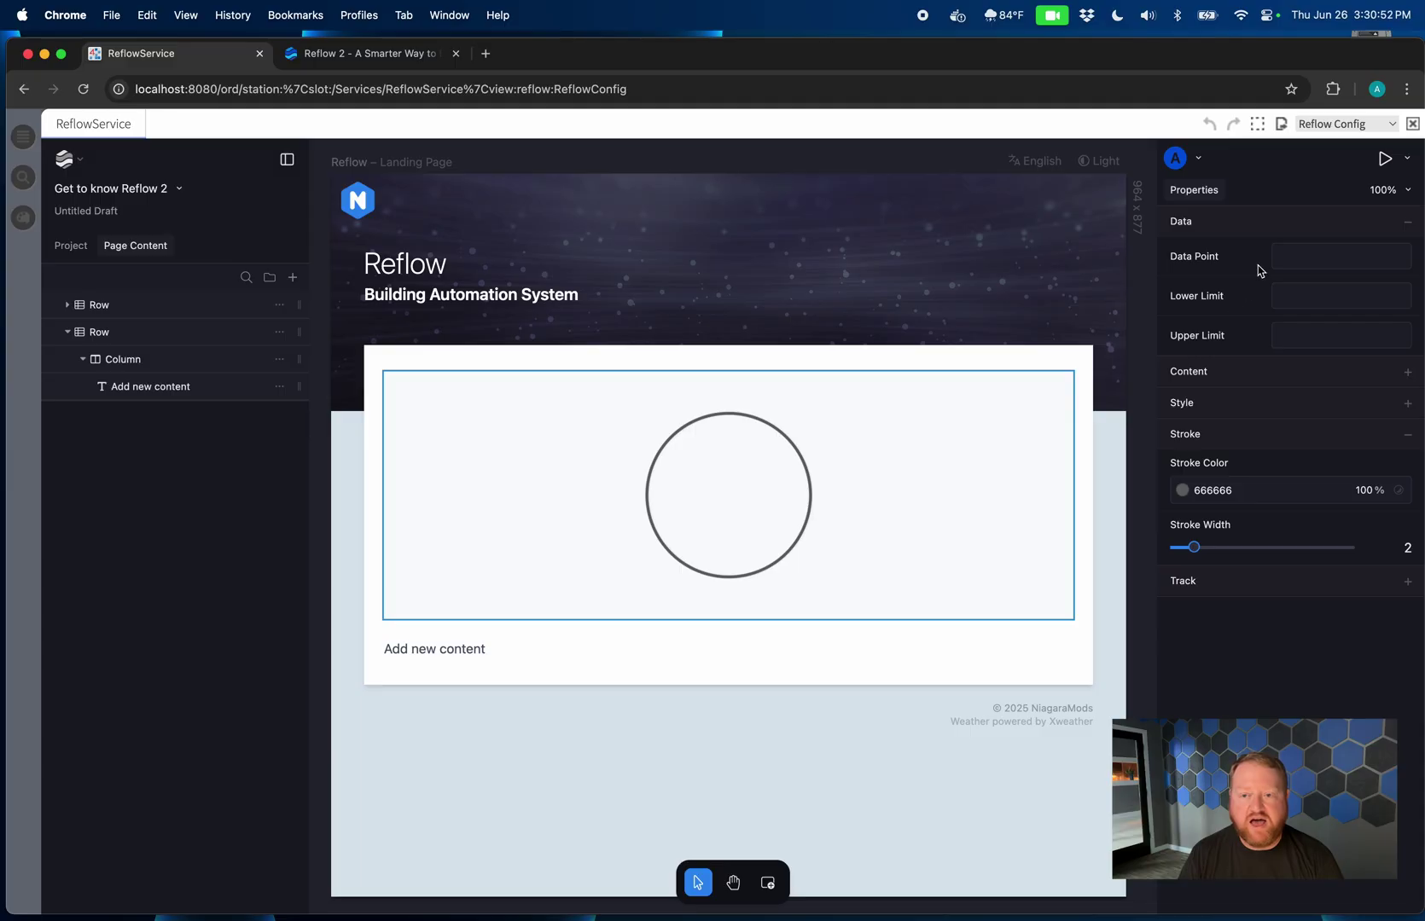
click(1286, 255)
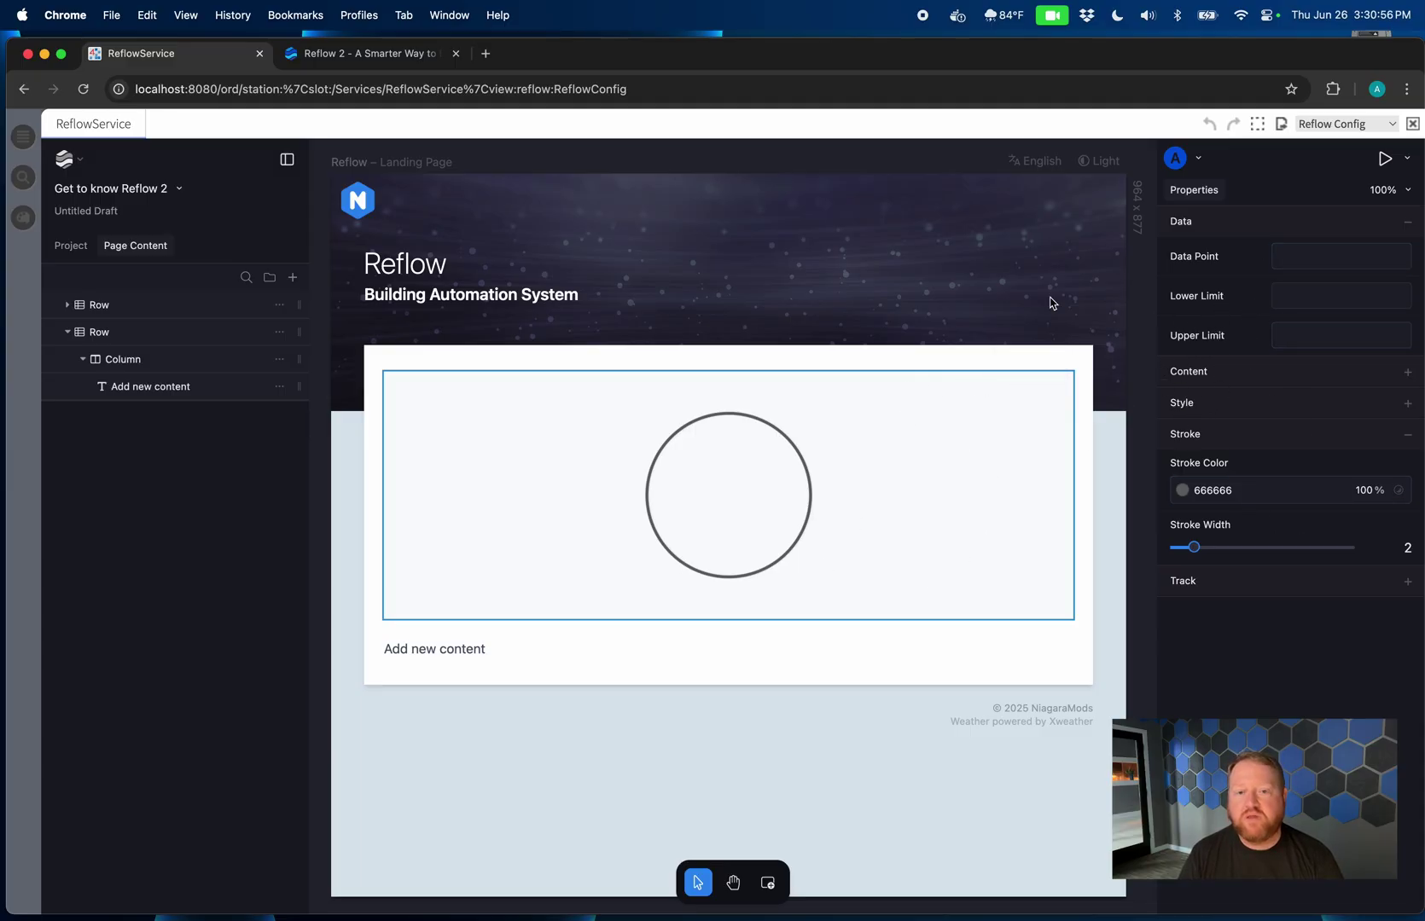
click(854, 272)
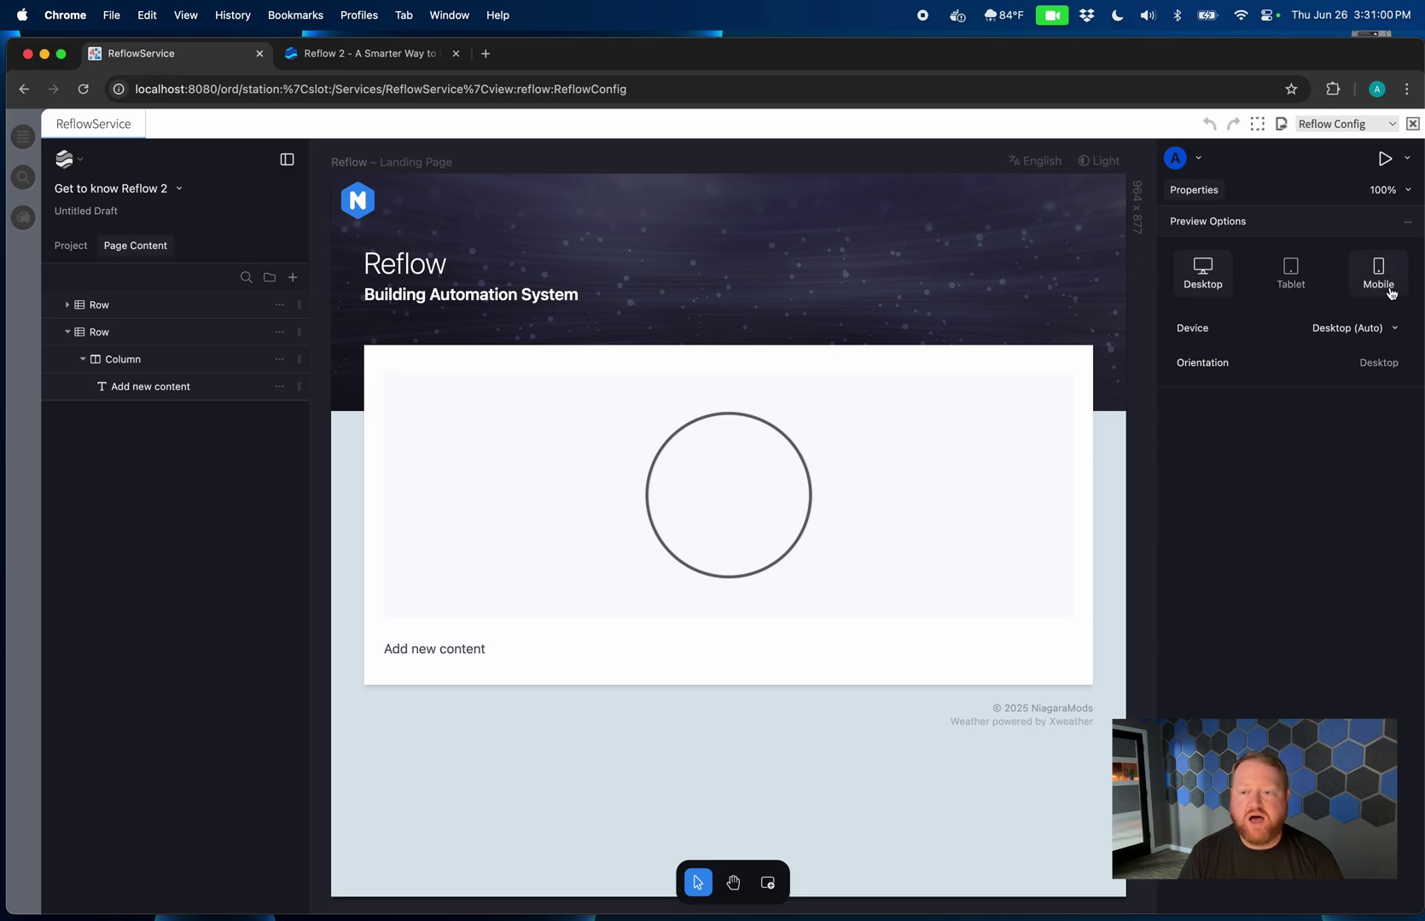
- Preview the page at Tablet and Mobile sizes, rotating the phone to landscape and back
click(1299, 288)
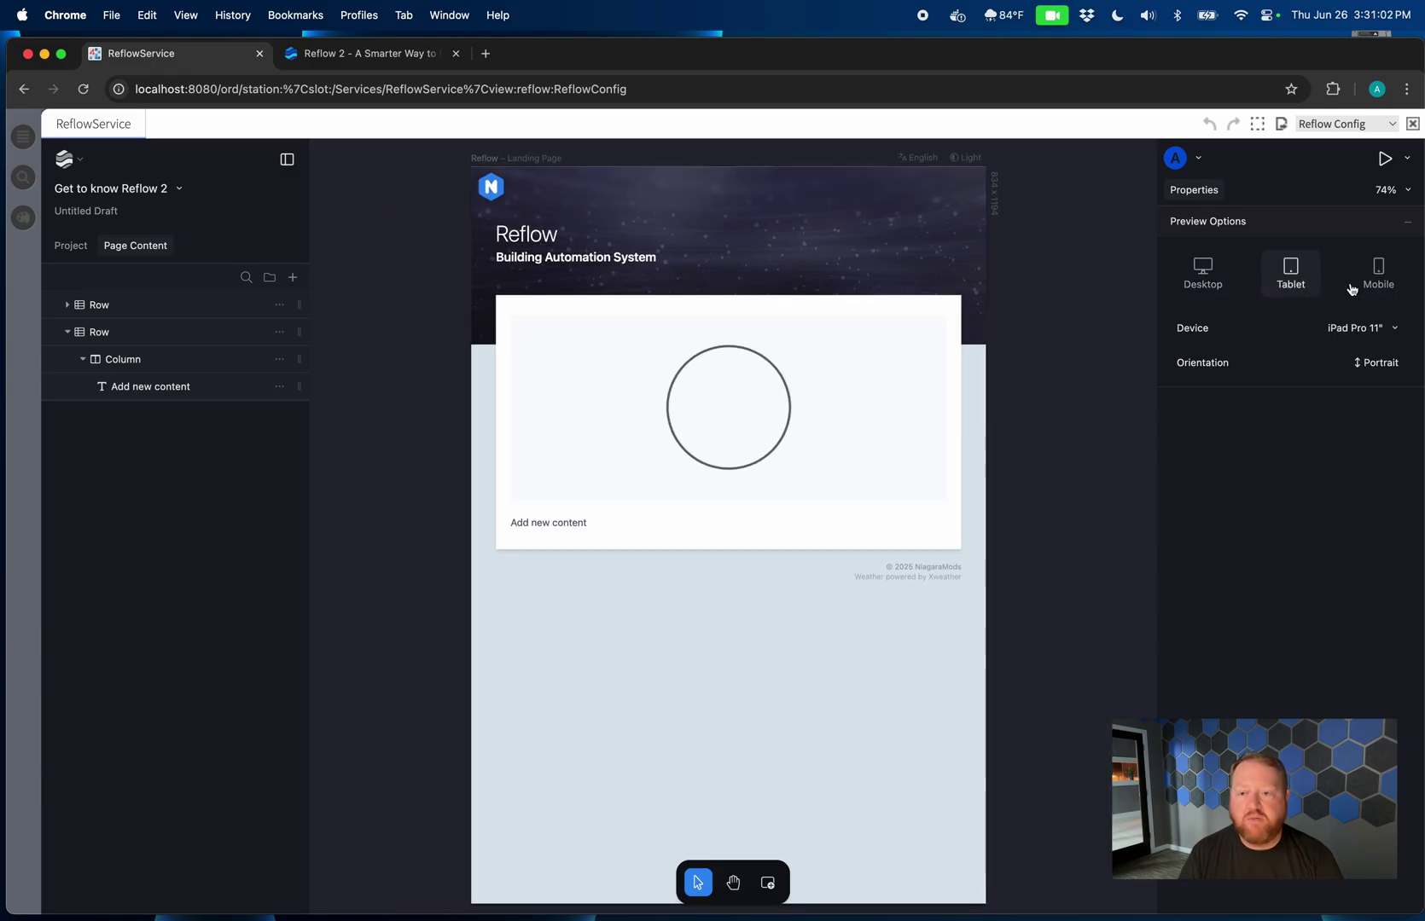
click(1379, 282)
click(1380, 285)
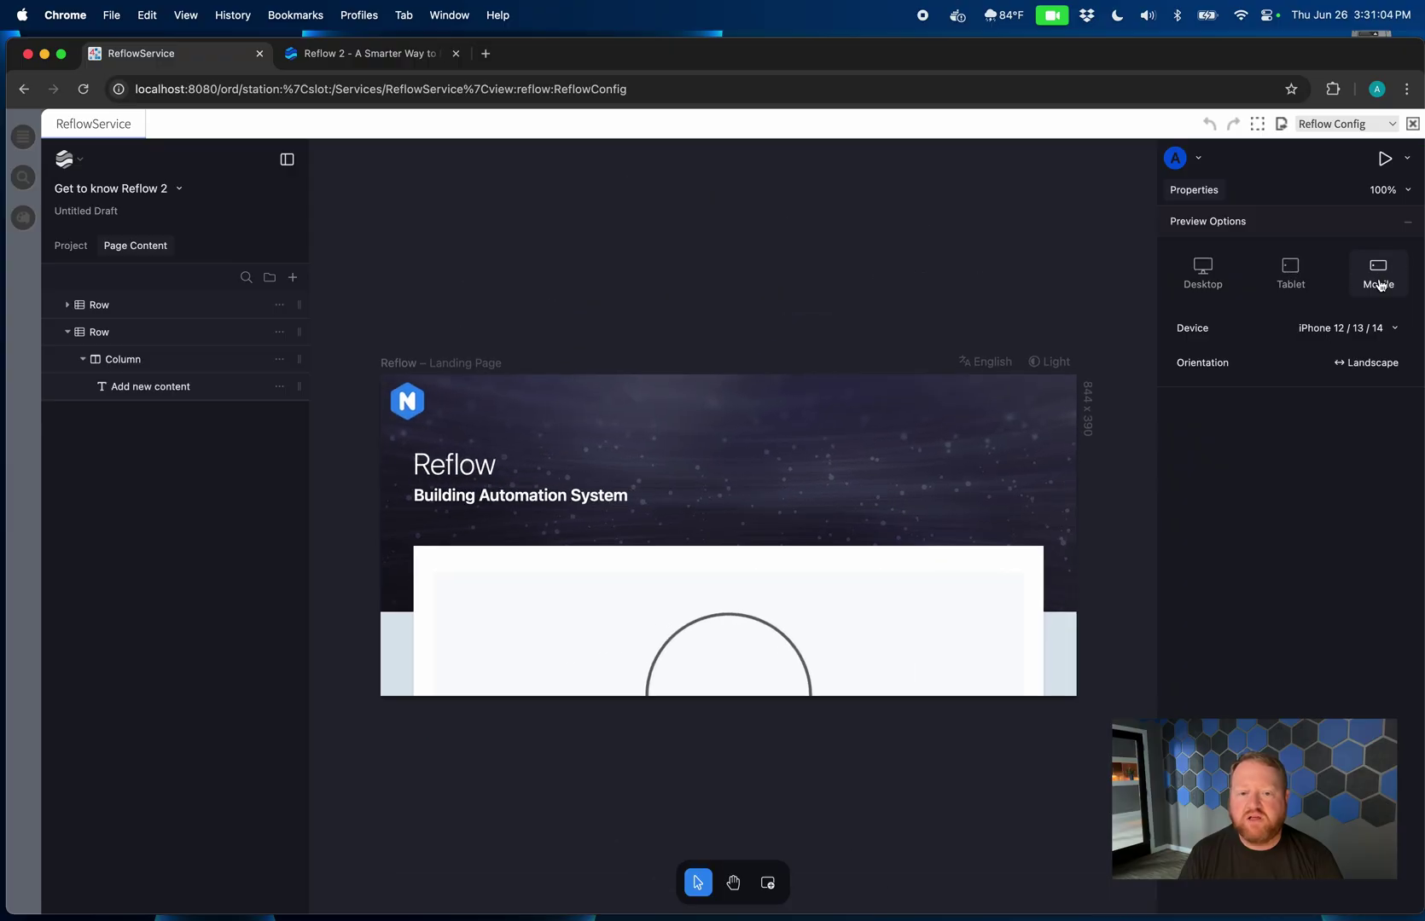
click(1380, 285)
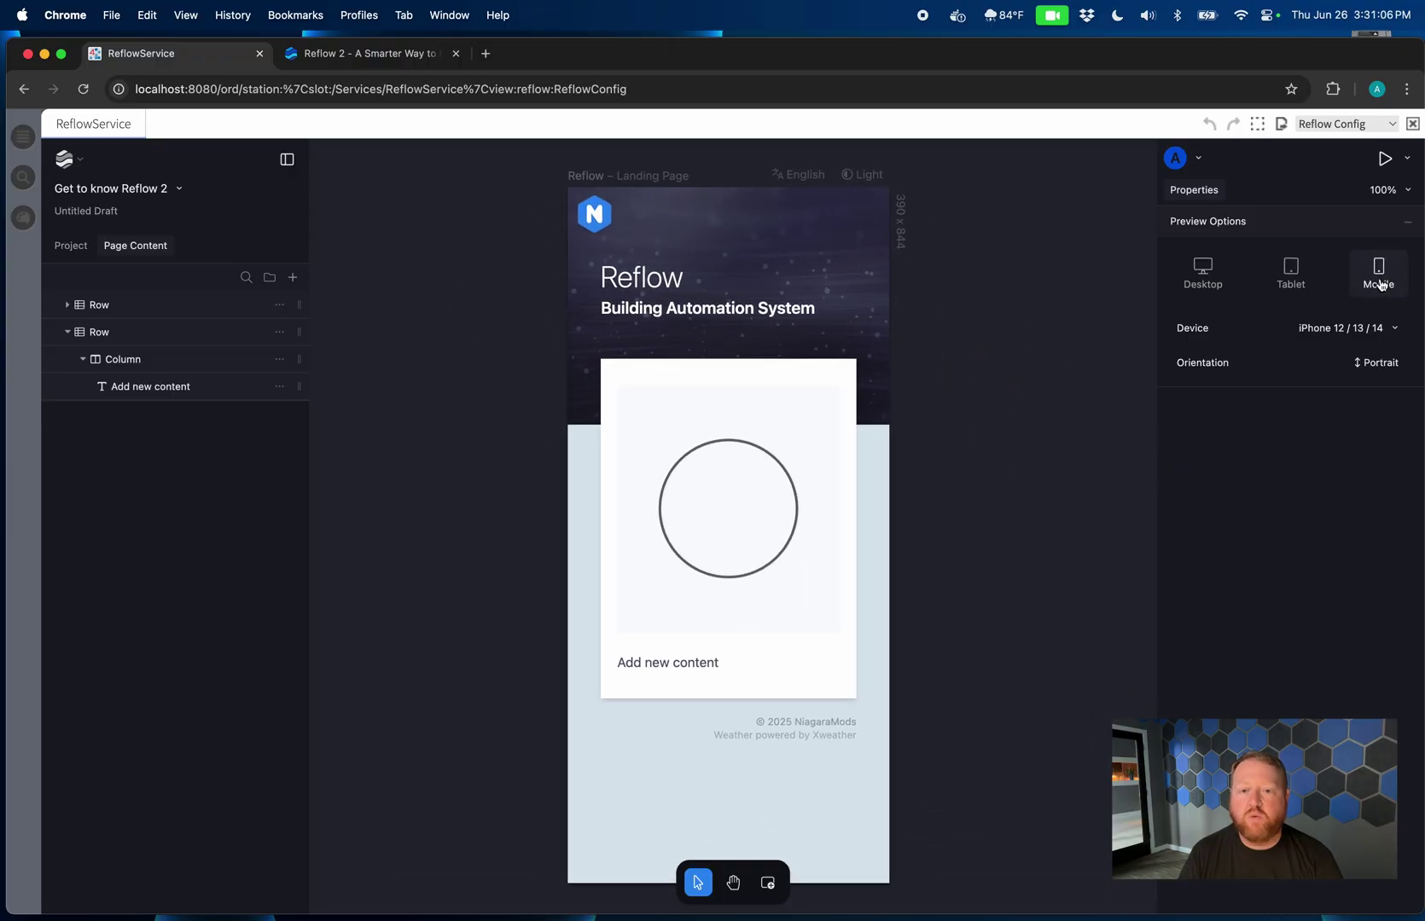
click(1302, 287)
- Return to Desktop preview, try MacBook Pro, then settle on the Surface Book device
click(1190, 284)
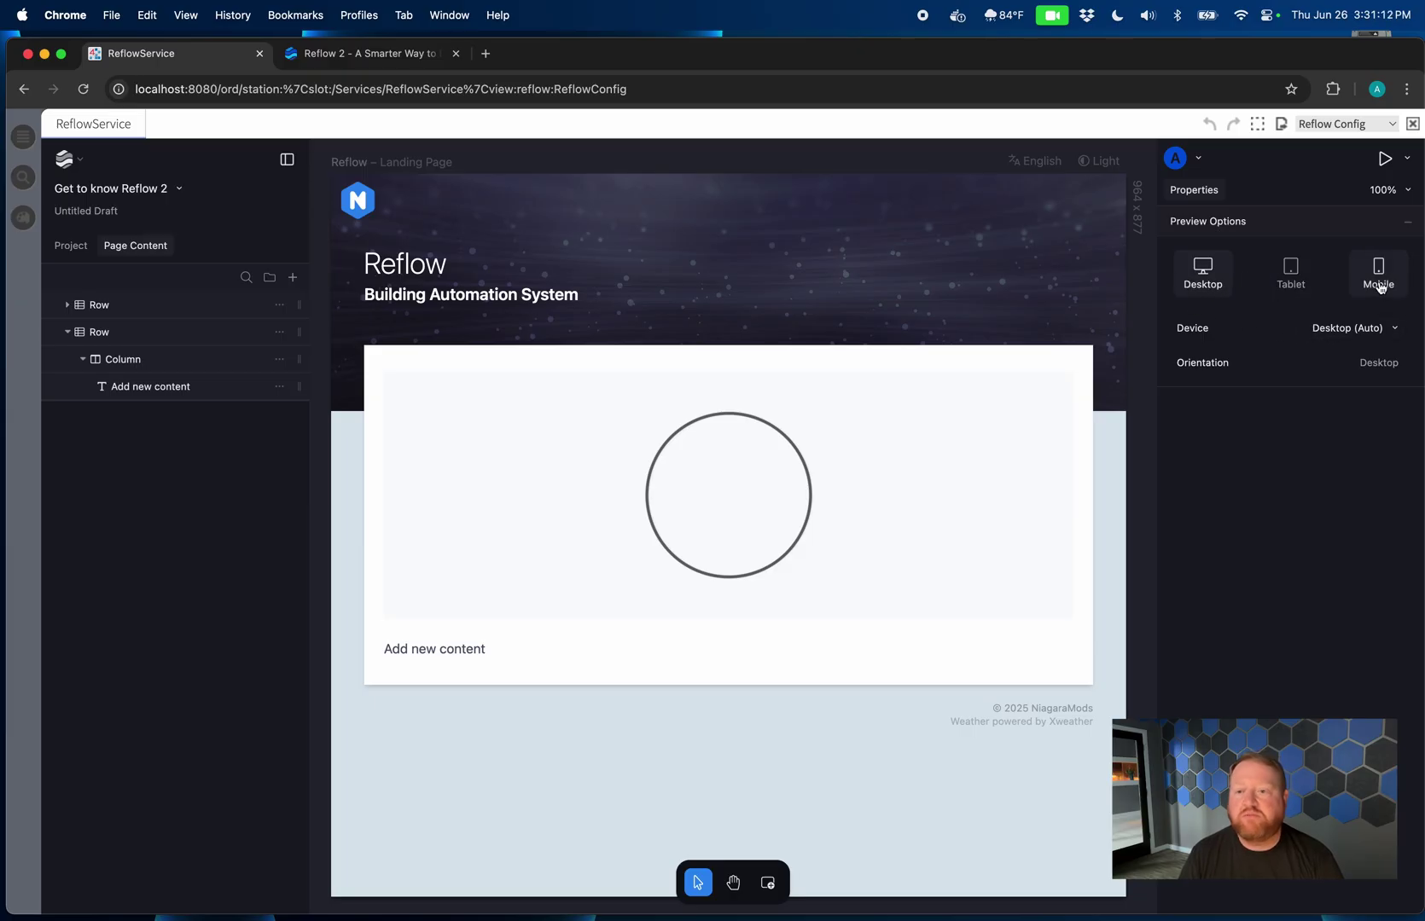
click(1353, 328)
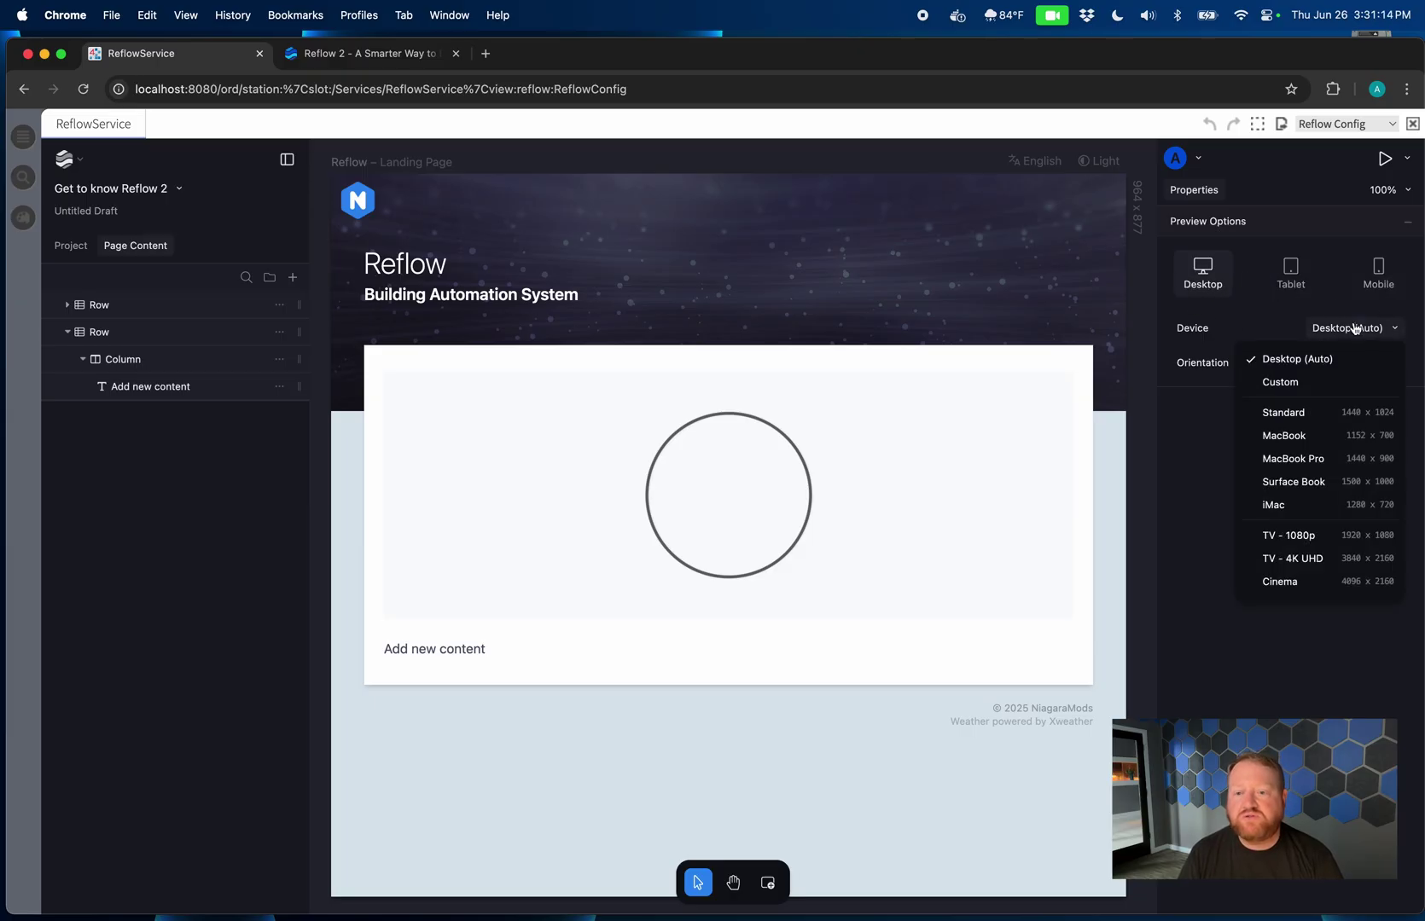
click(1303, 459)
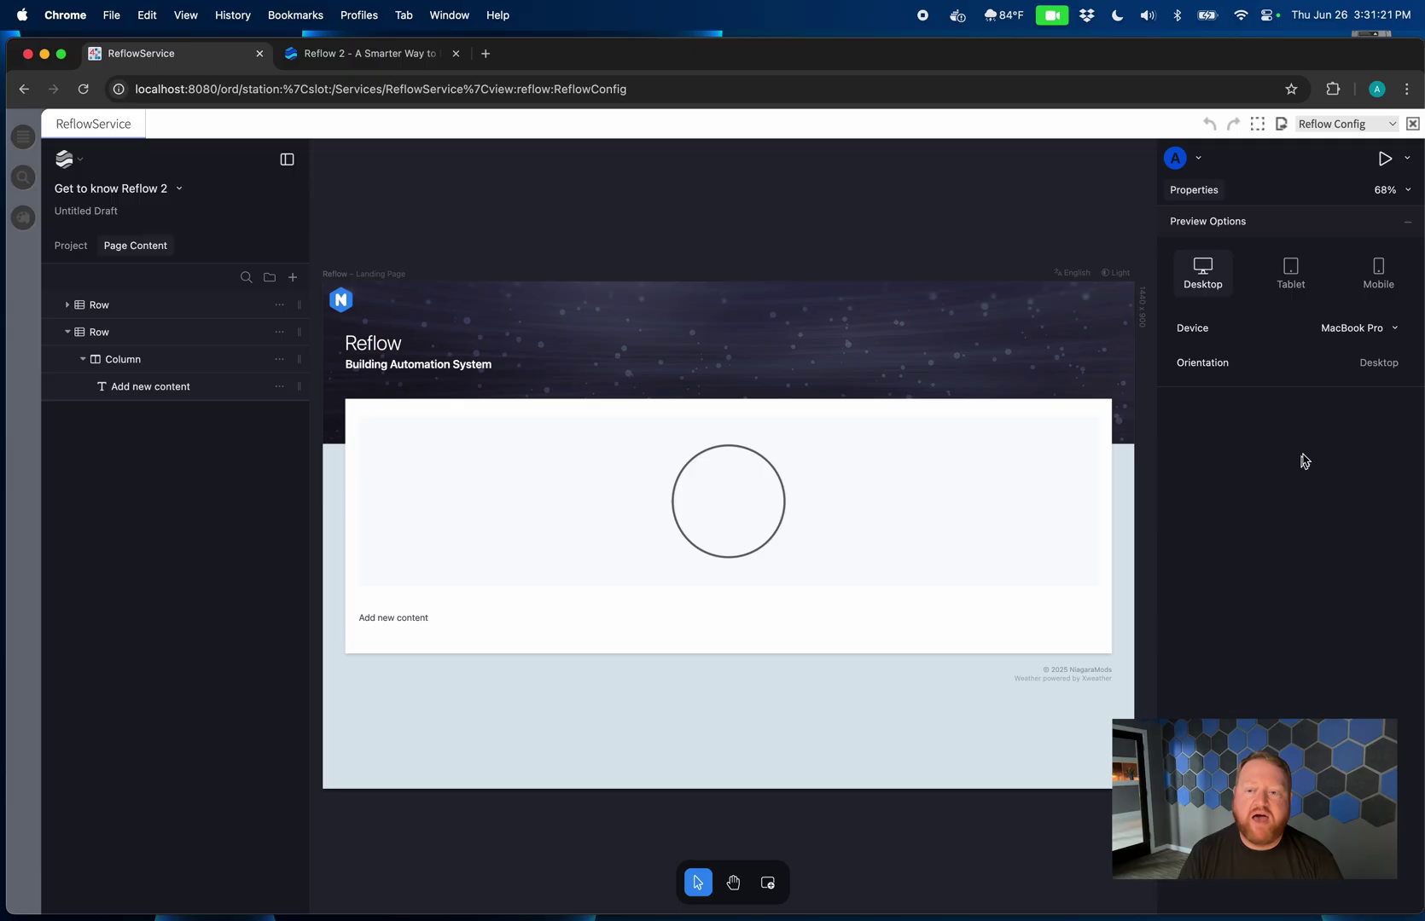
click(1365, 333)
click(1350, 491)
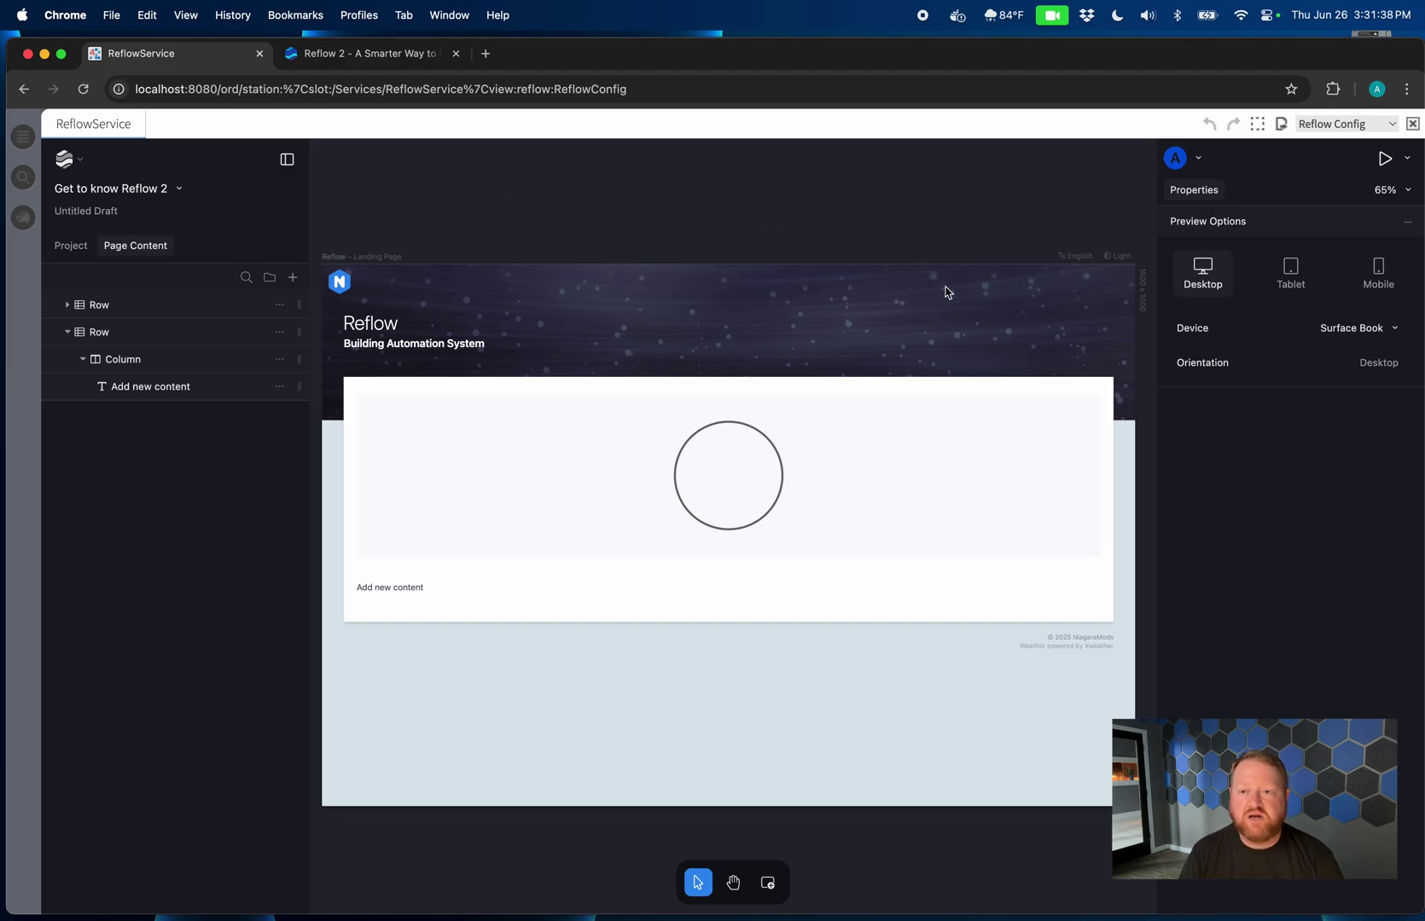
- Try preview zoom levels, including 50% and 75%, then return to actual size
click(1391, 196)
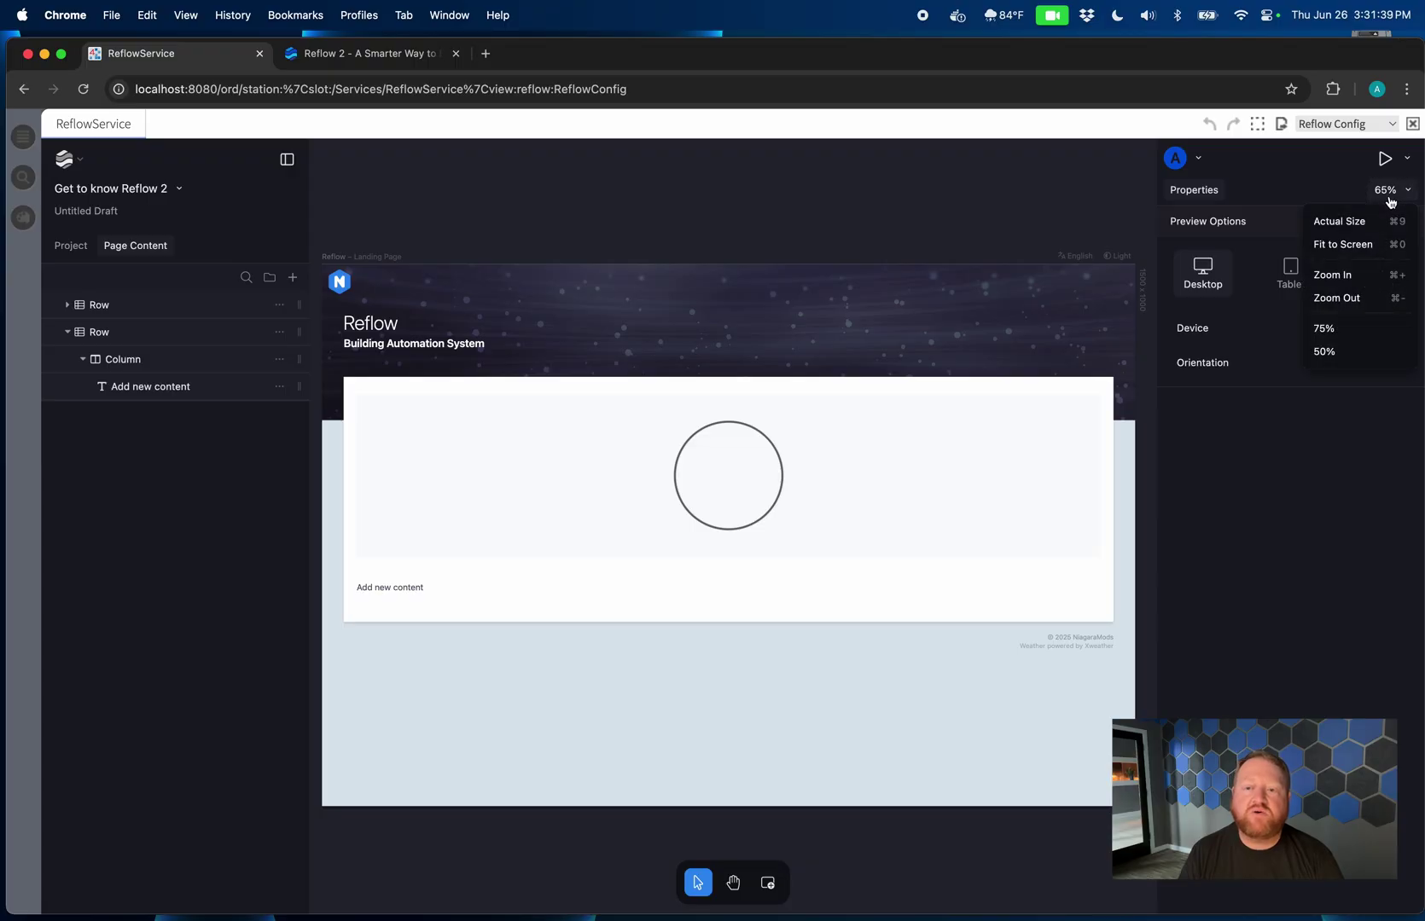
click(1361, 278)
click(1357, 299)
click(1357, 298)
click(1357, 298)
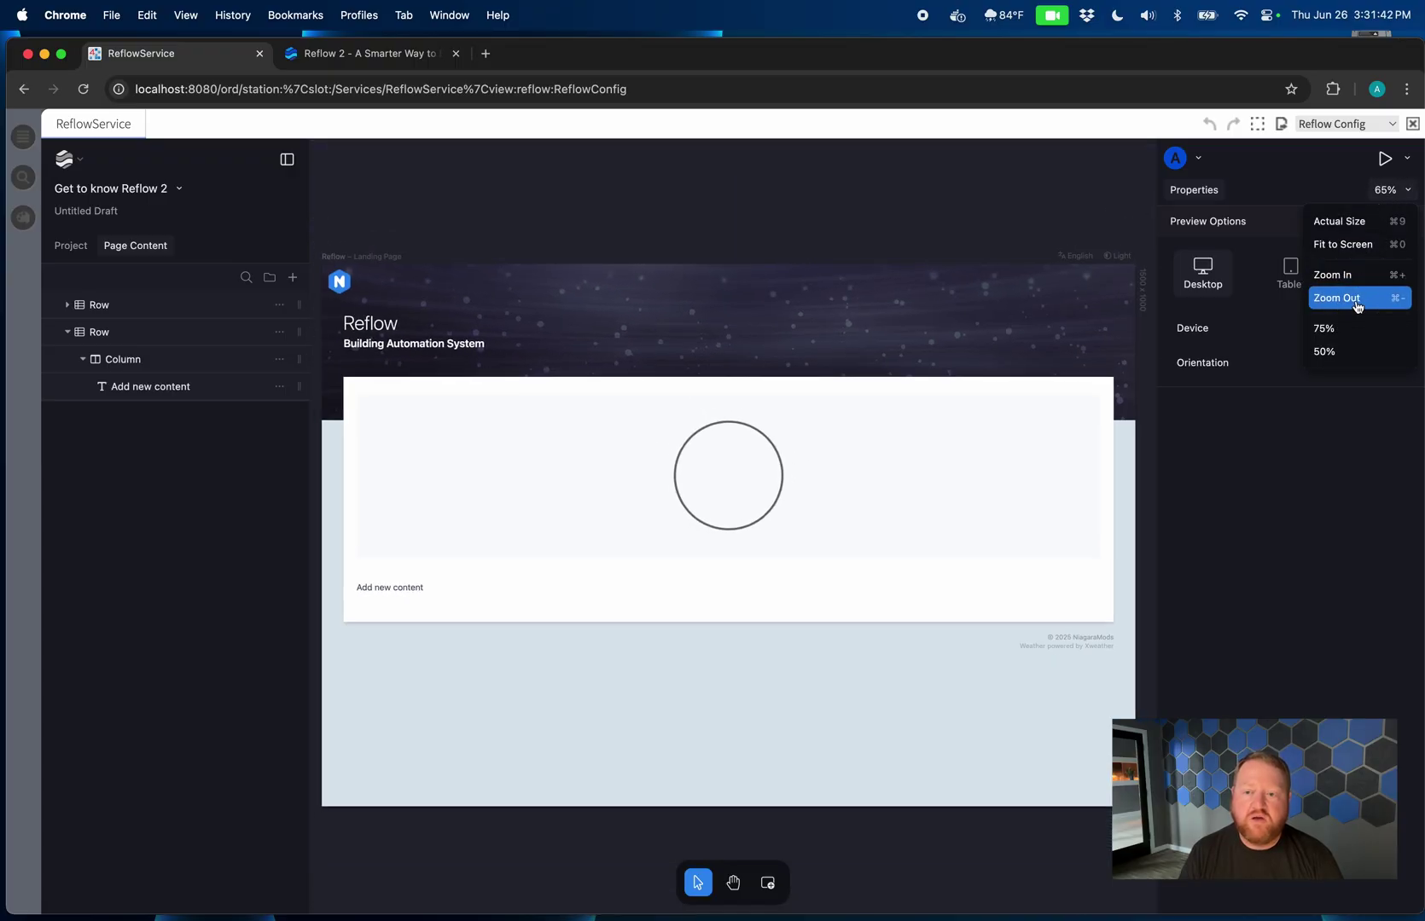
click(1357, 298)
click(1353, 350)
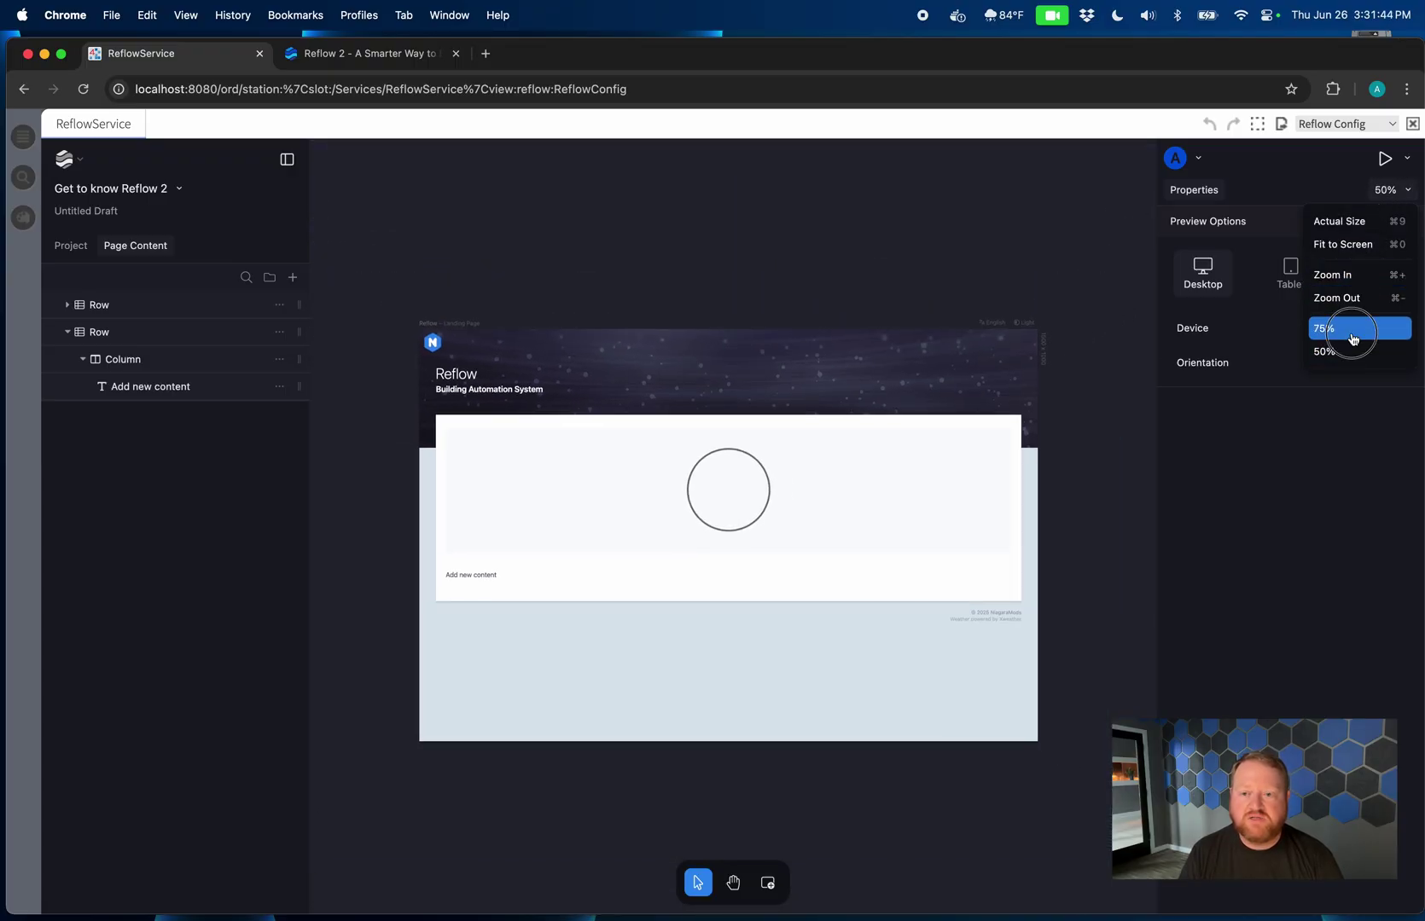
click(1352, 329)
click(1360, 222)
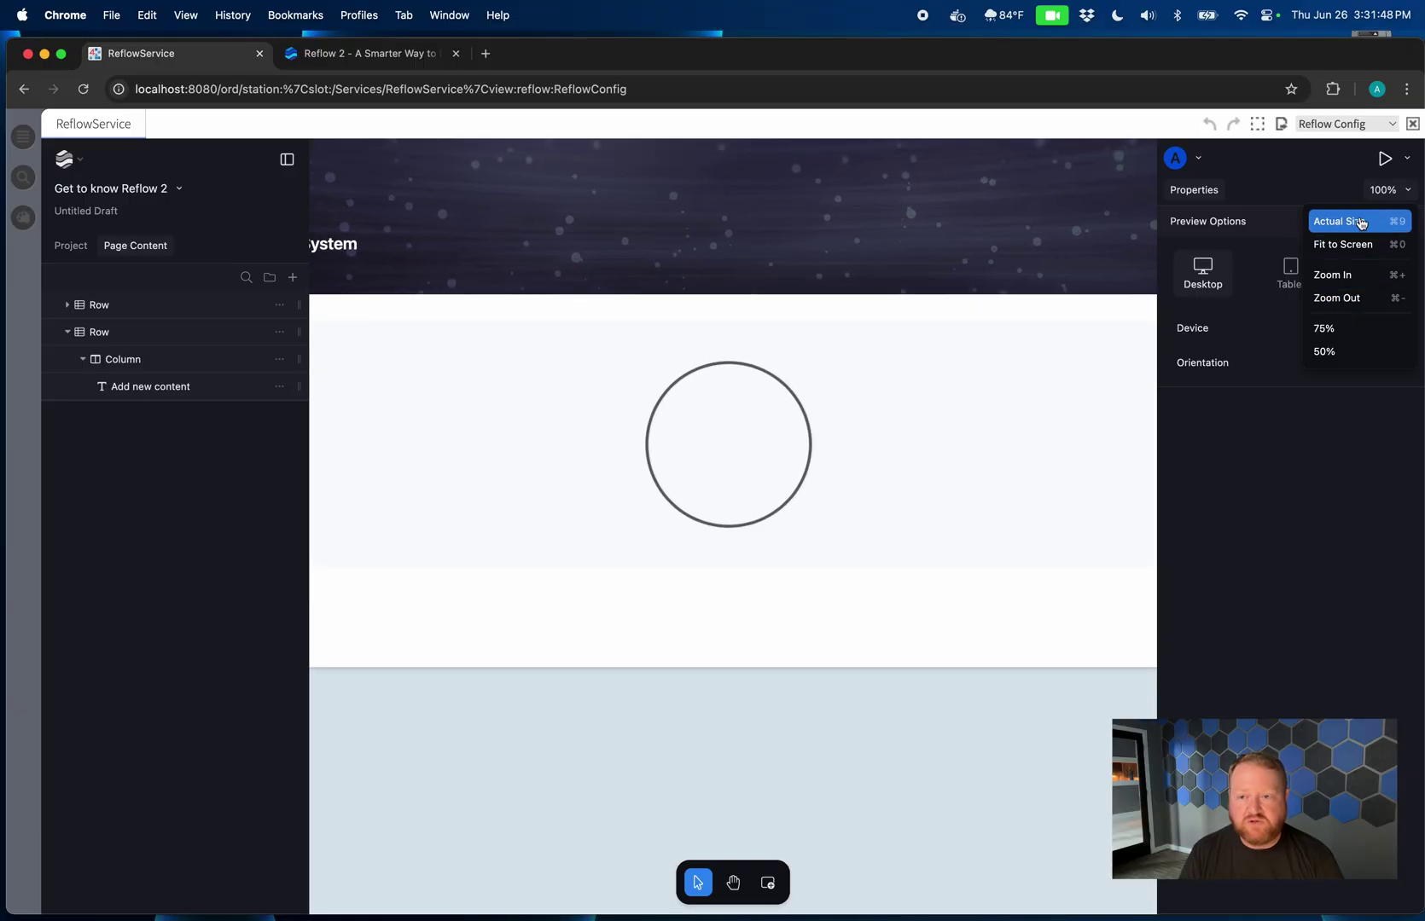
click(1376, 191)
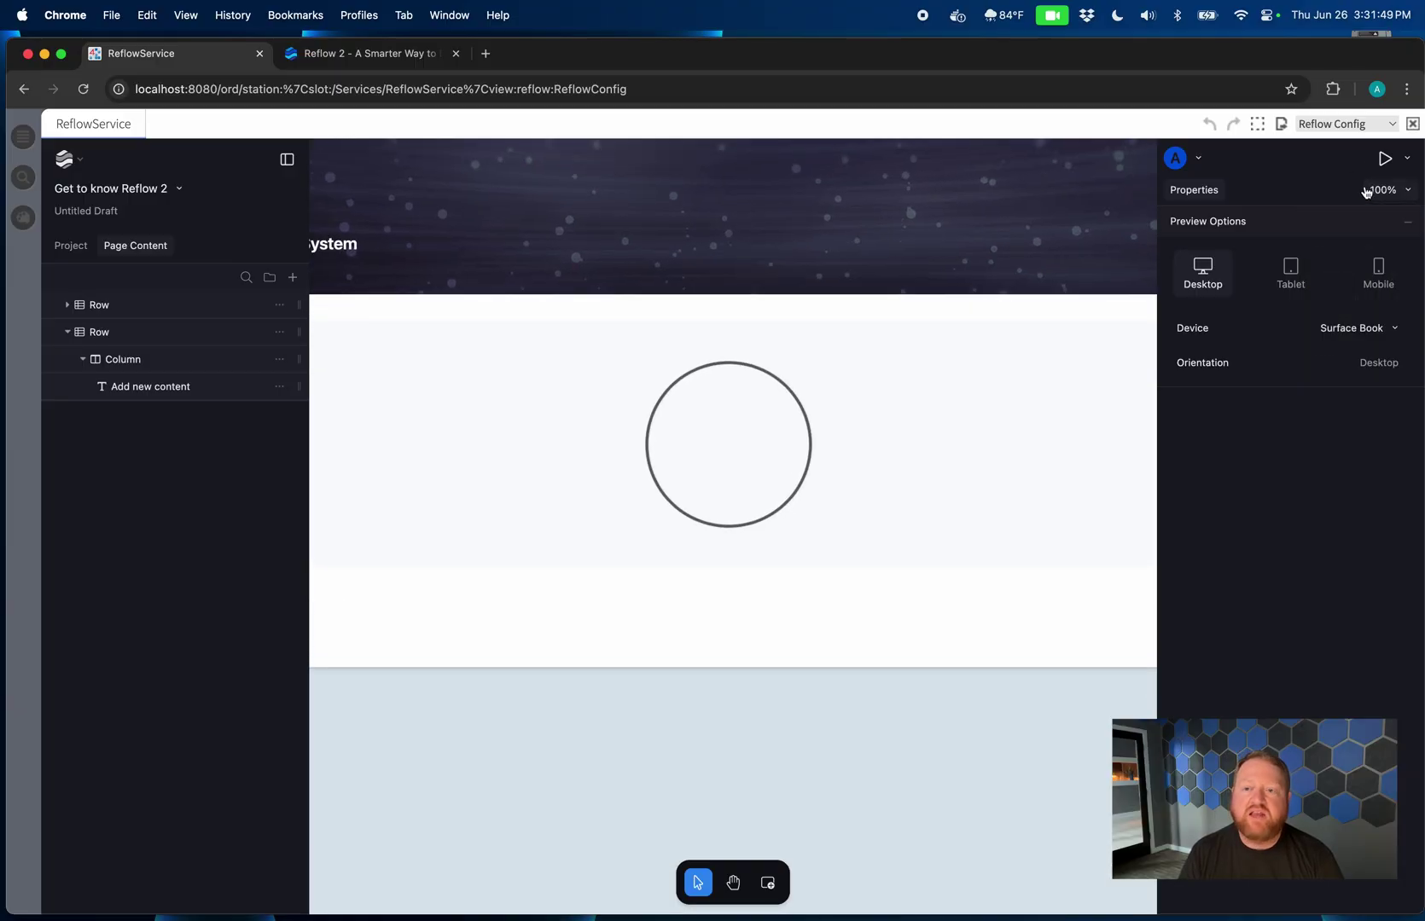
- Pan across the page with the Hand tool, then set the preview device to Desktop (Auto)
click(733, 884)
drag(468, 355, 849, 318)
drag(839, 462, 868, 660)
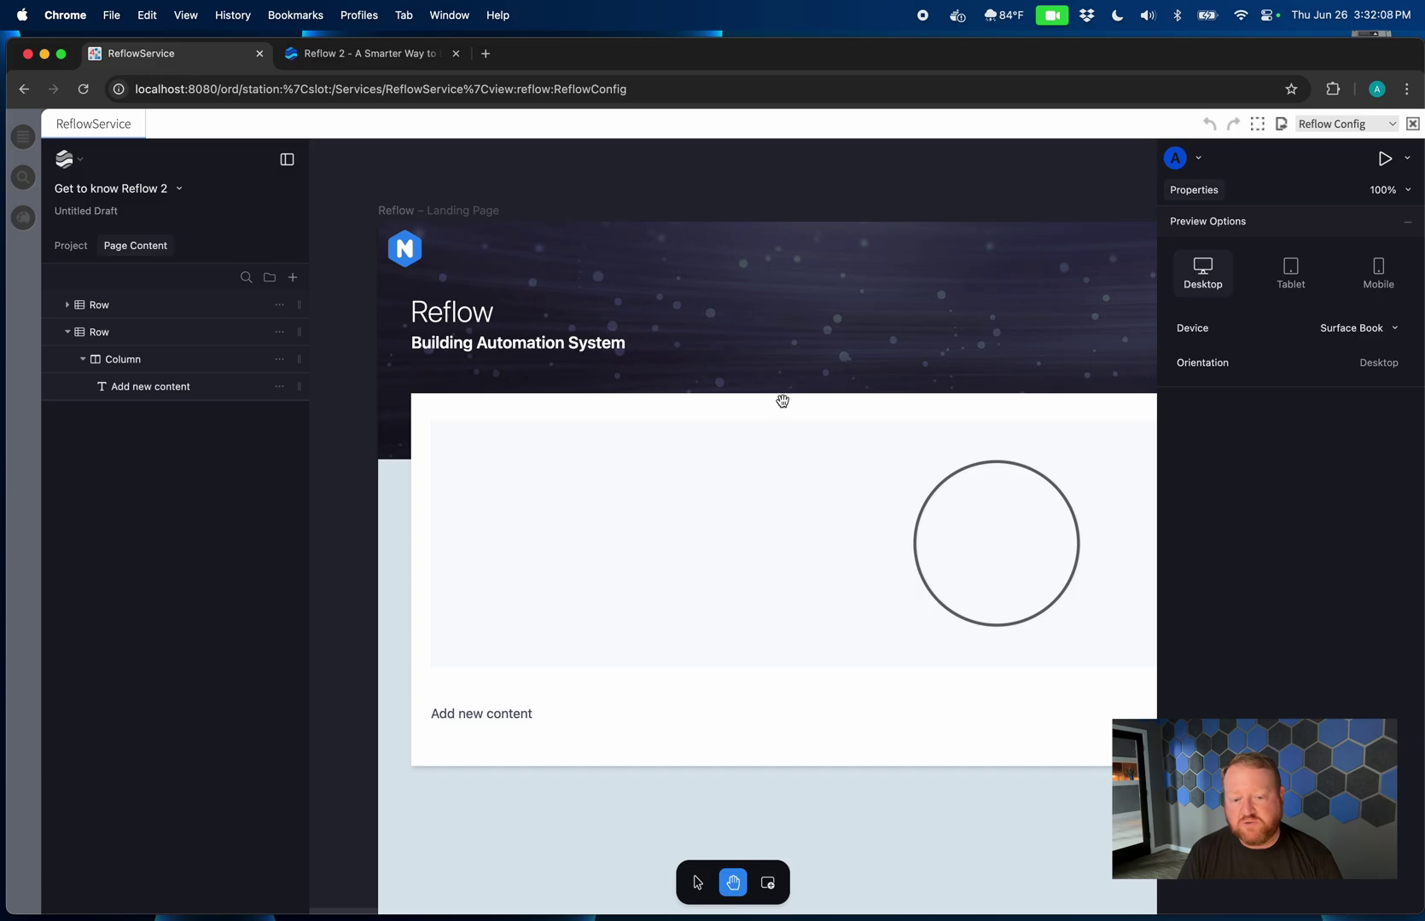
click(736, 887)
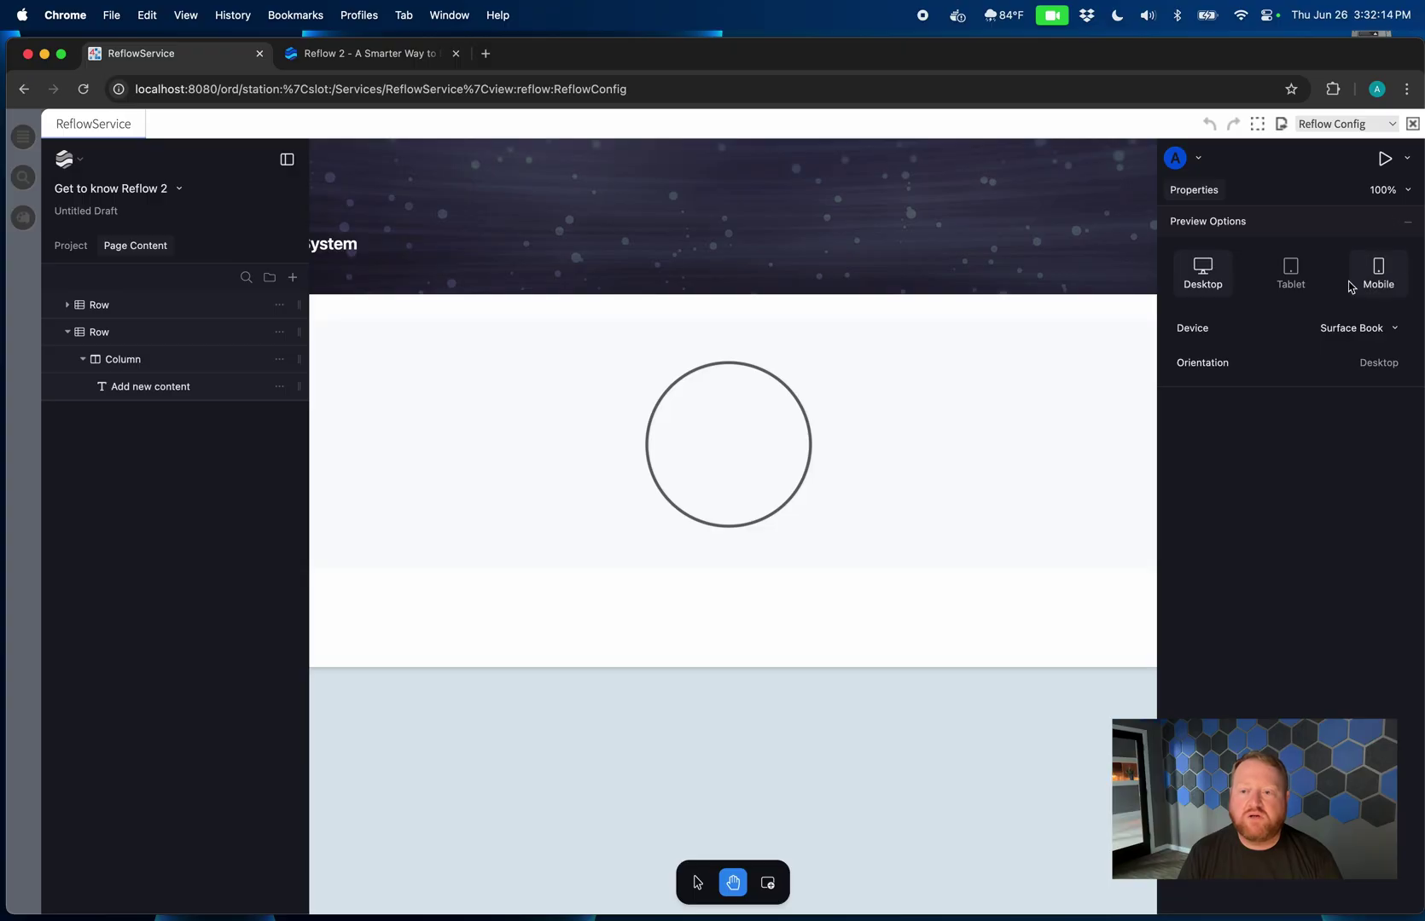
click(1350, 330)
click(1336, 367)
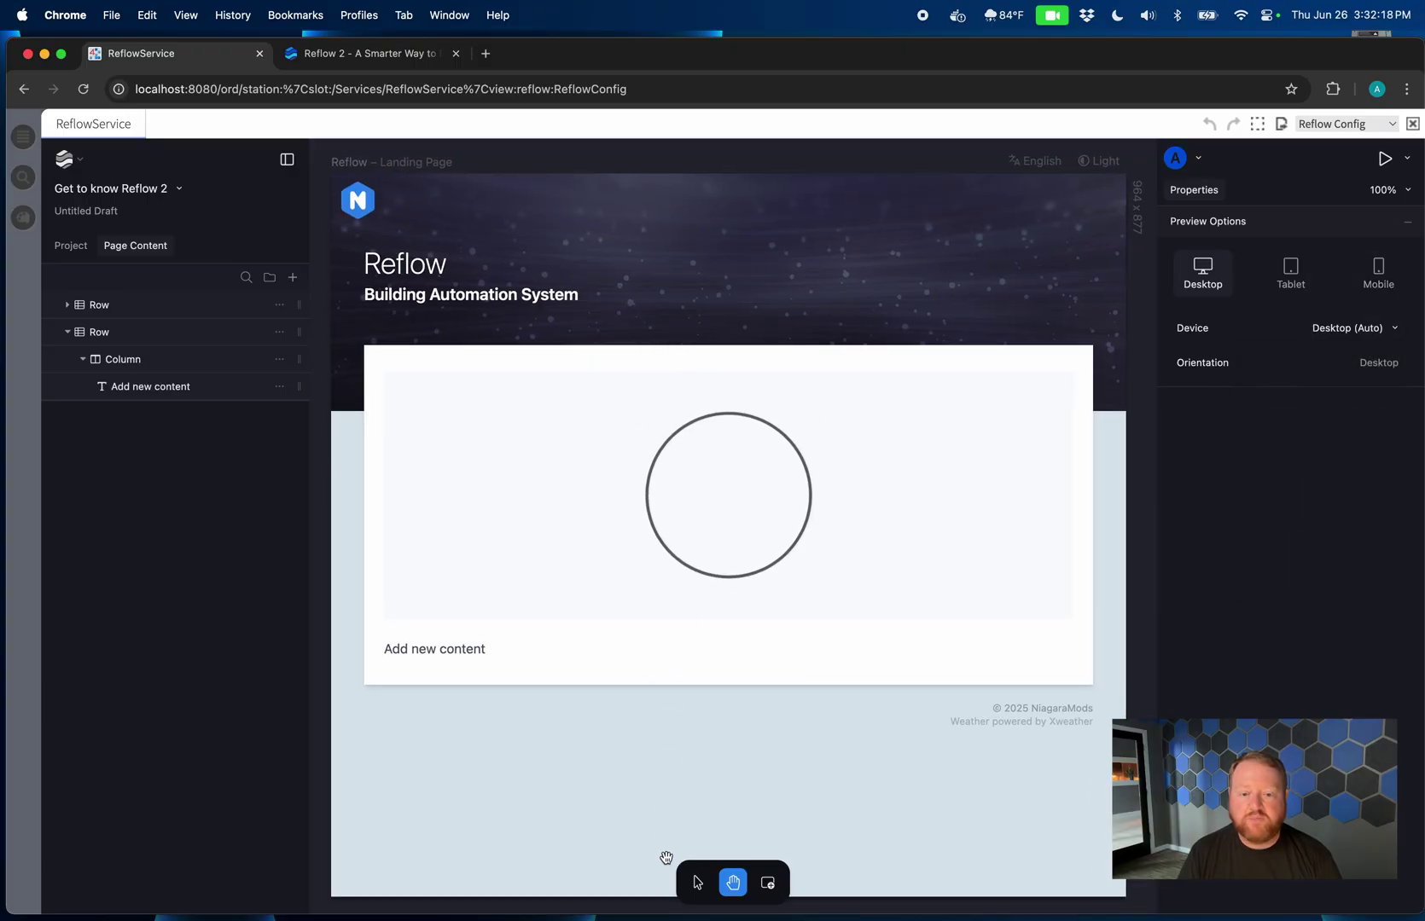
click(697, 882)
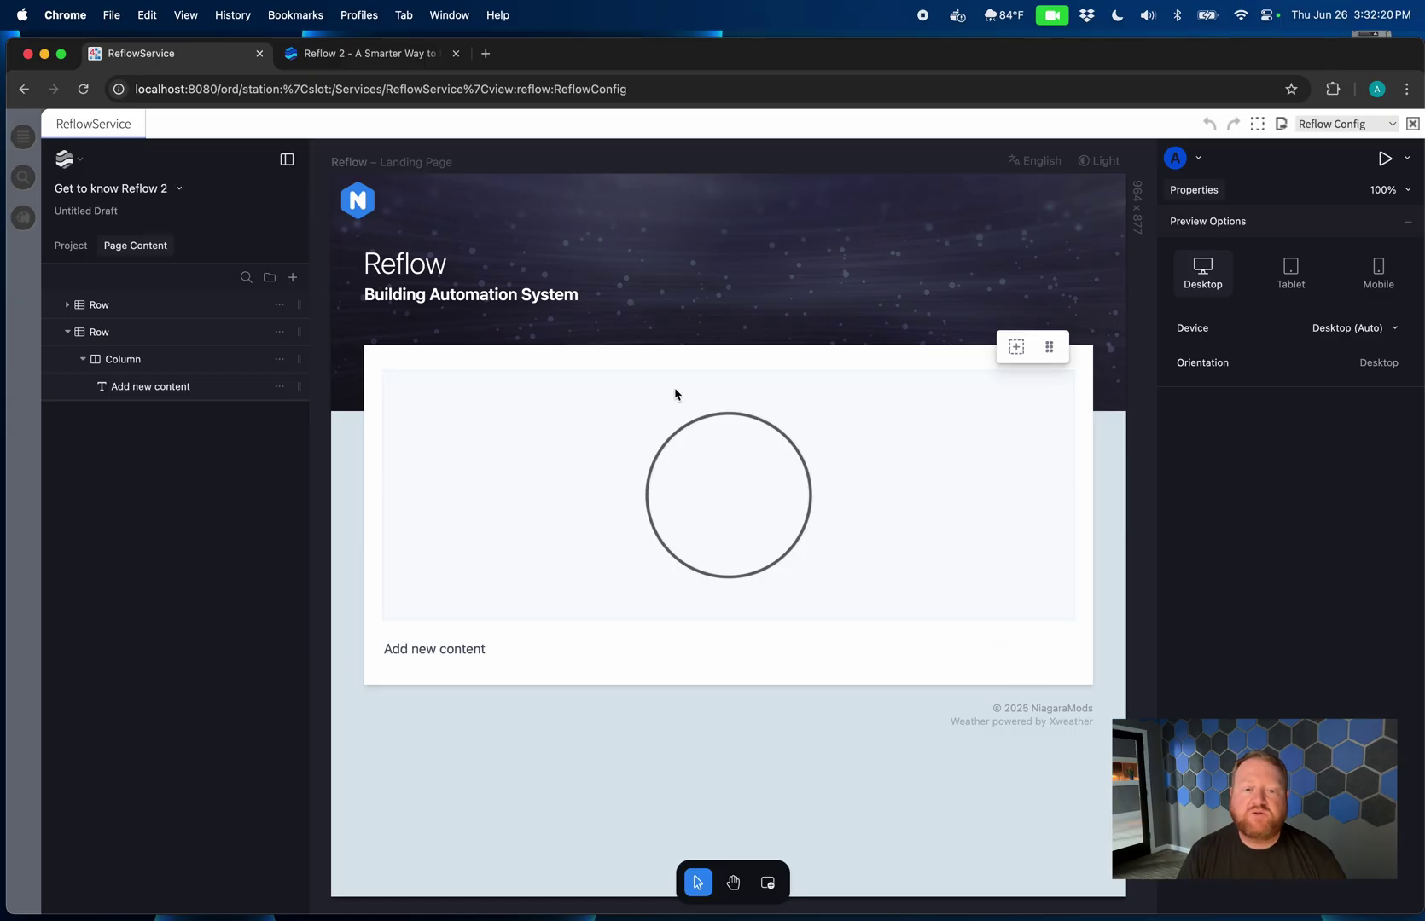
key(h)
drag(693, 308, 693, 580)
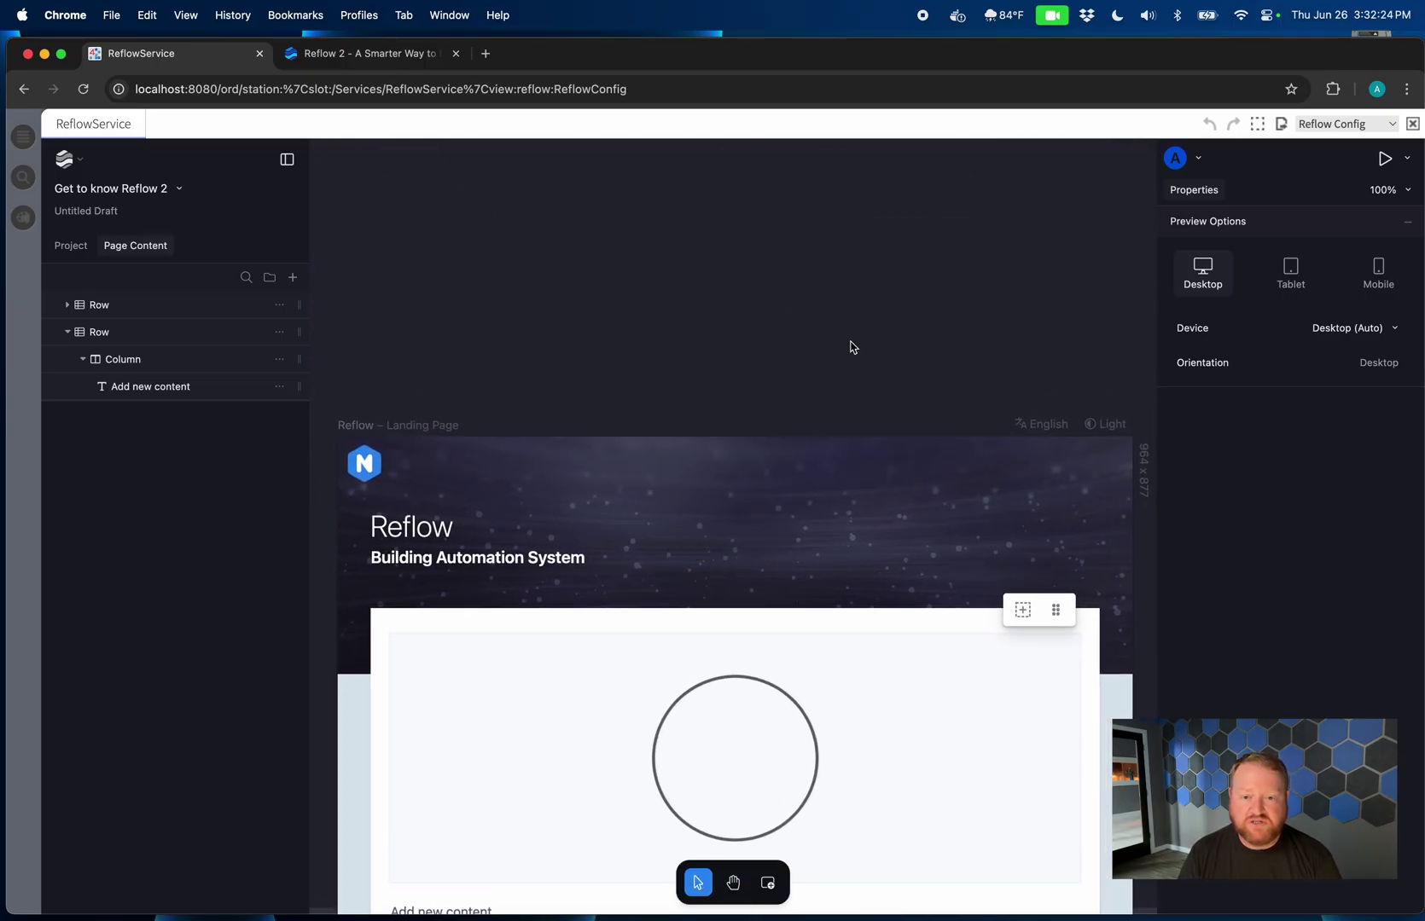
drag(849, 344, 754, 560)
drag(710, 608, 852, 375)
key(v)
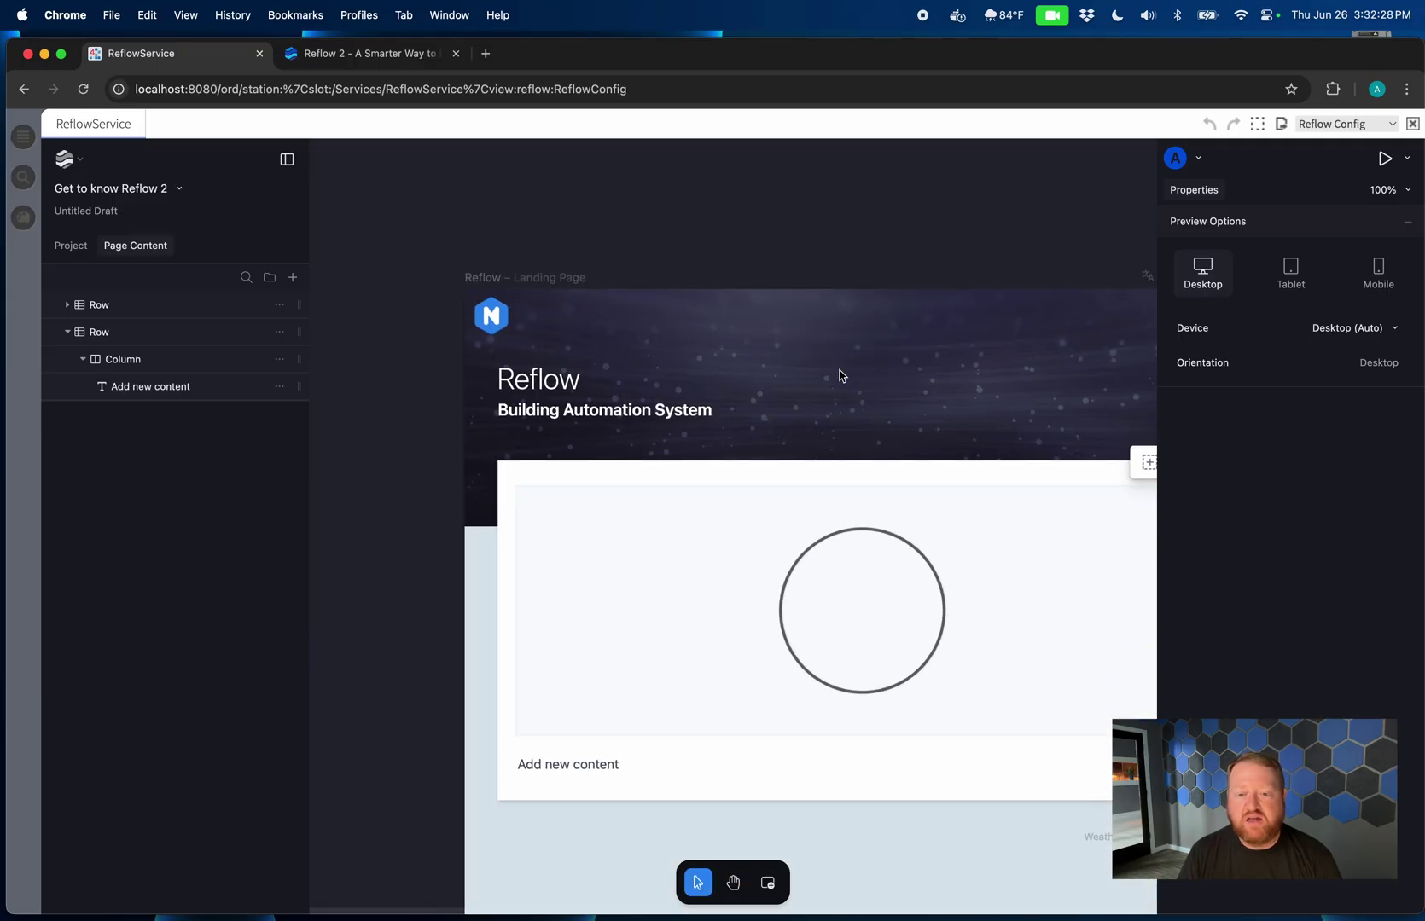
key(h)
key(shift+1)
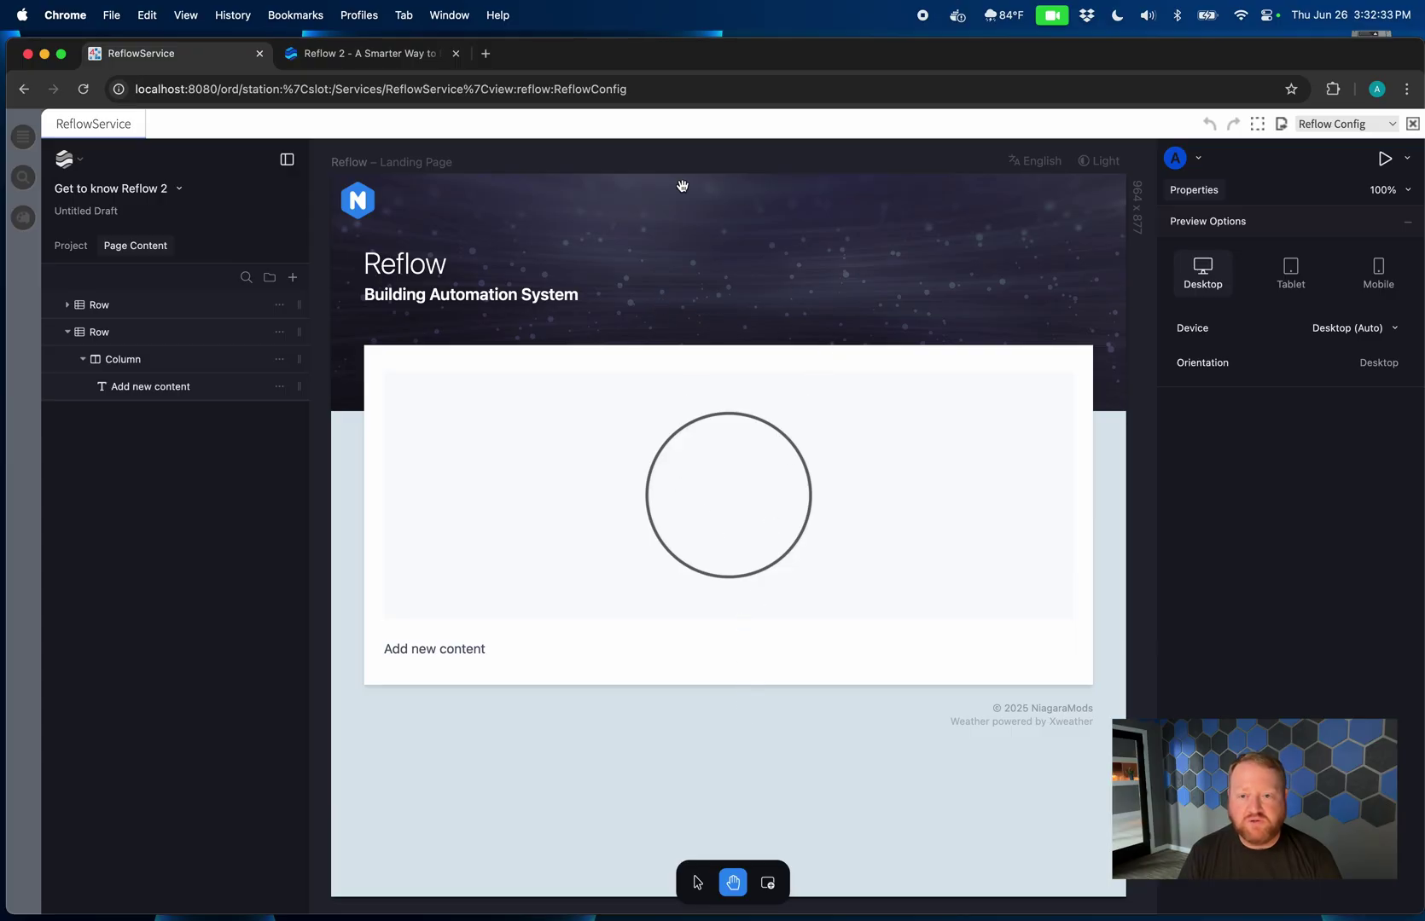
key(v)
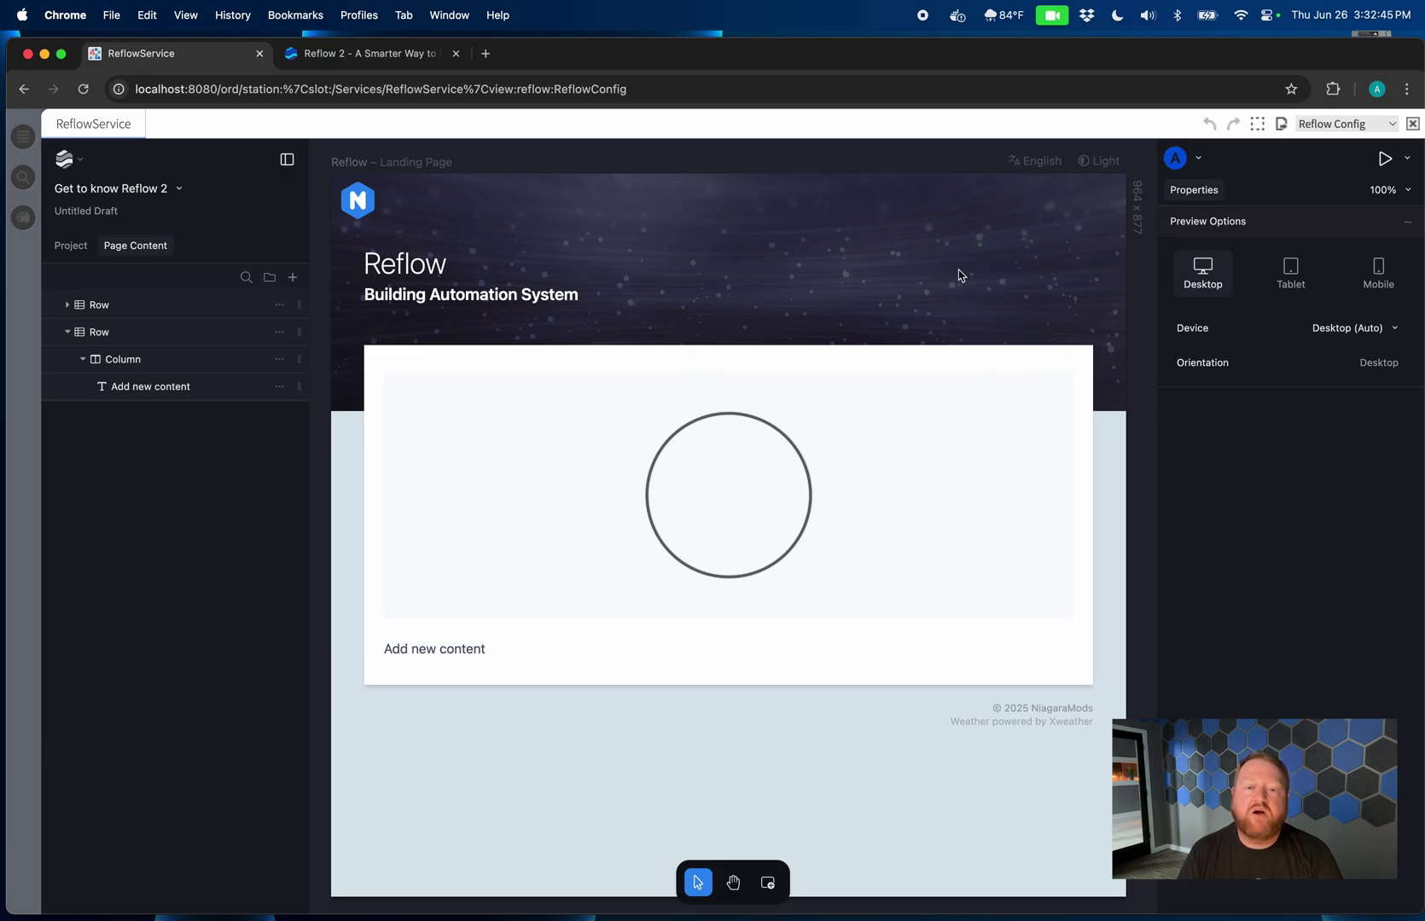
- Toggle the preview between light and dark, ending in Dark mode, and keep English as the language
click(1175, 159)
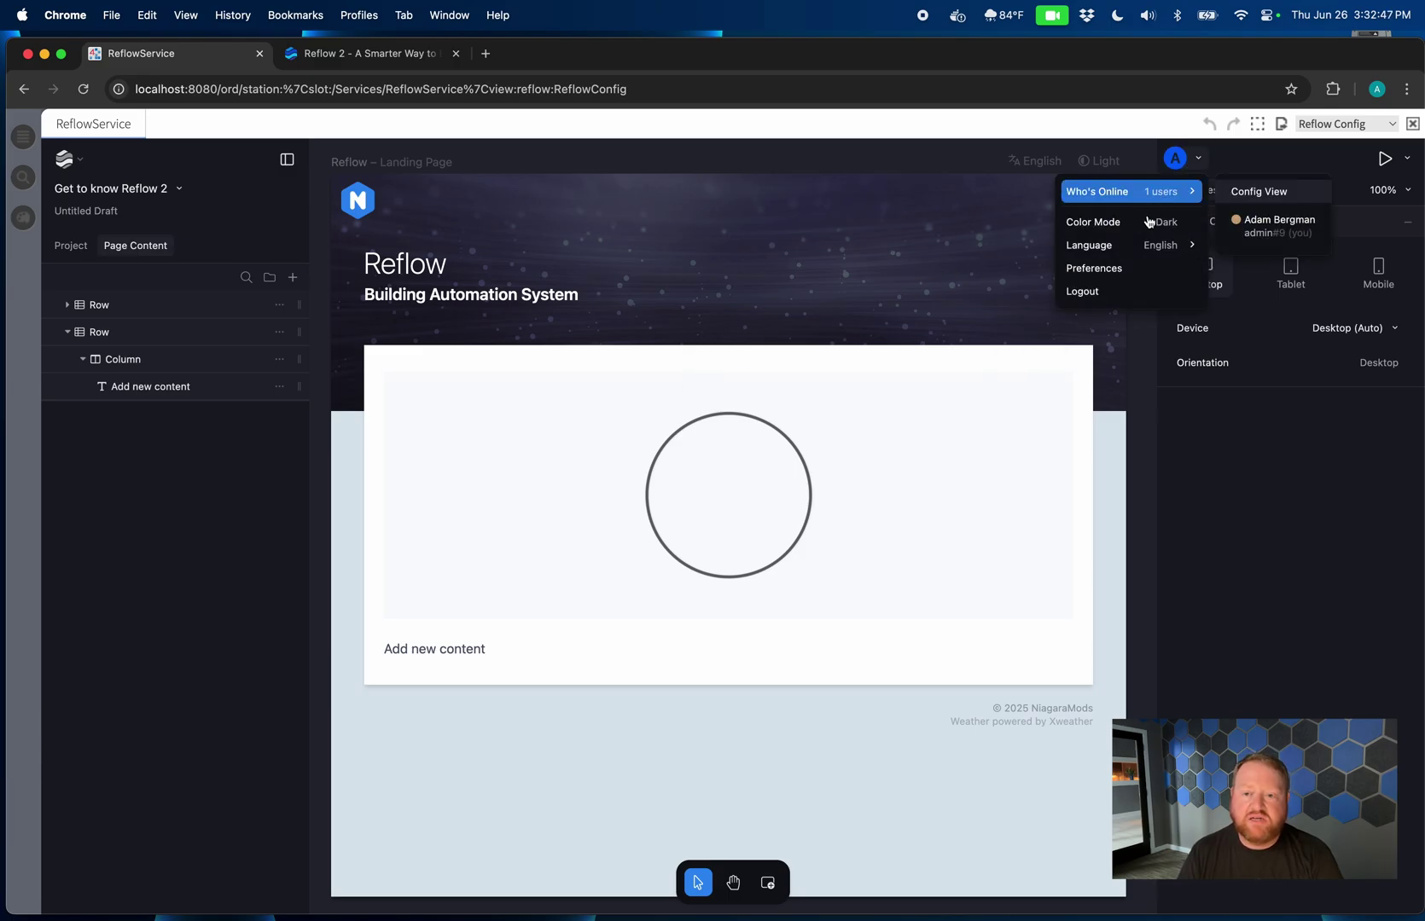
click(1193, 156)
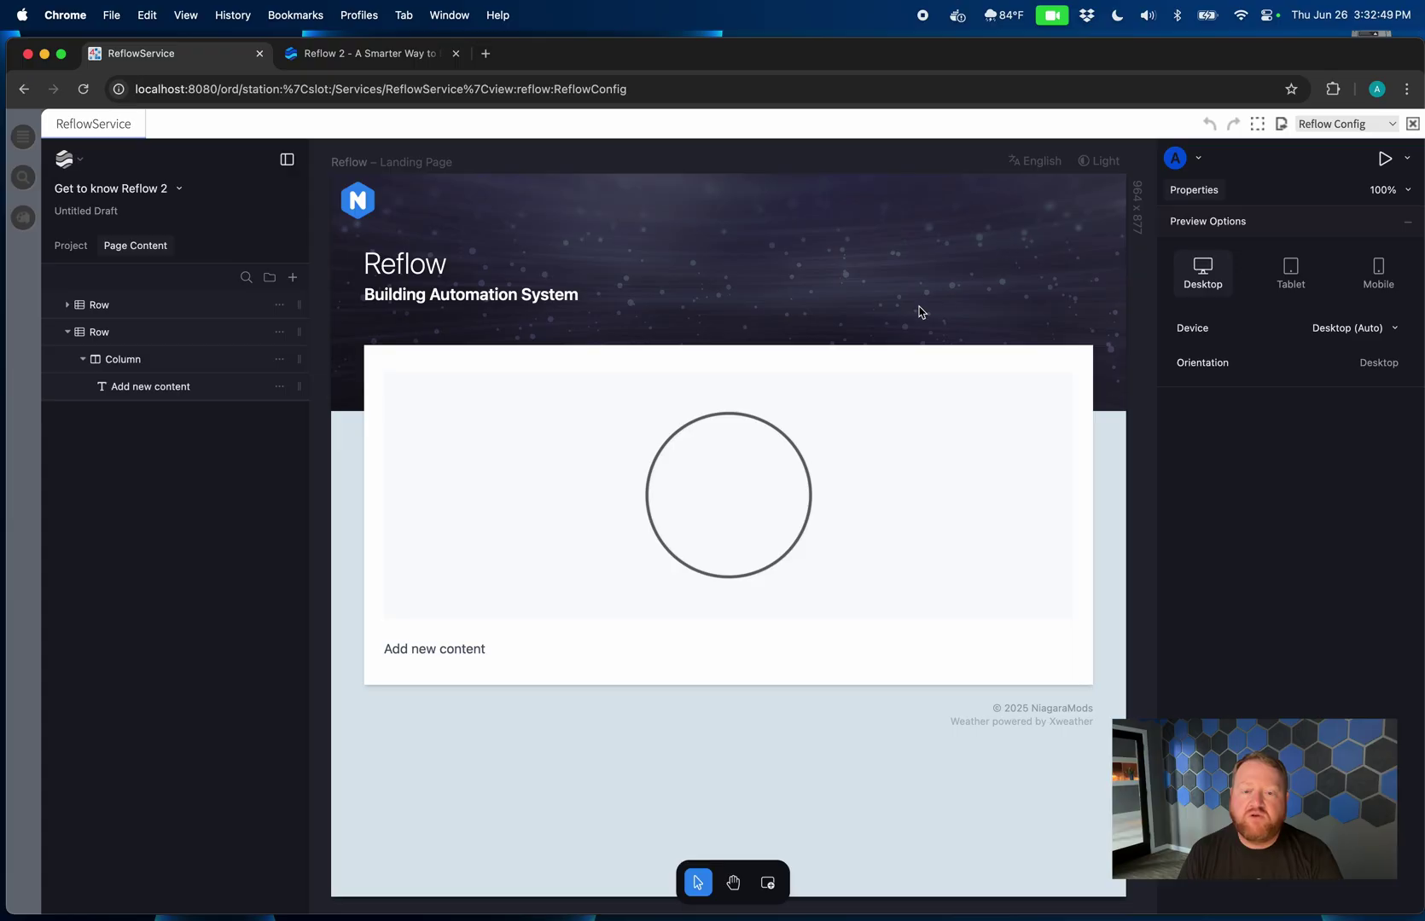
click(1092, 162)
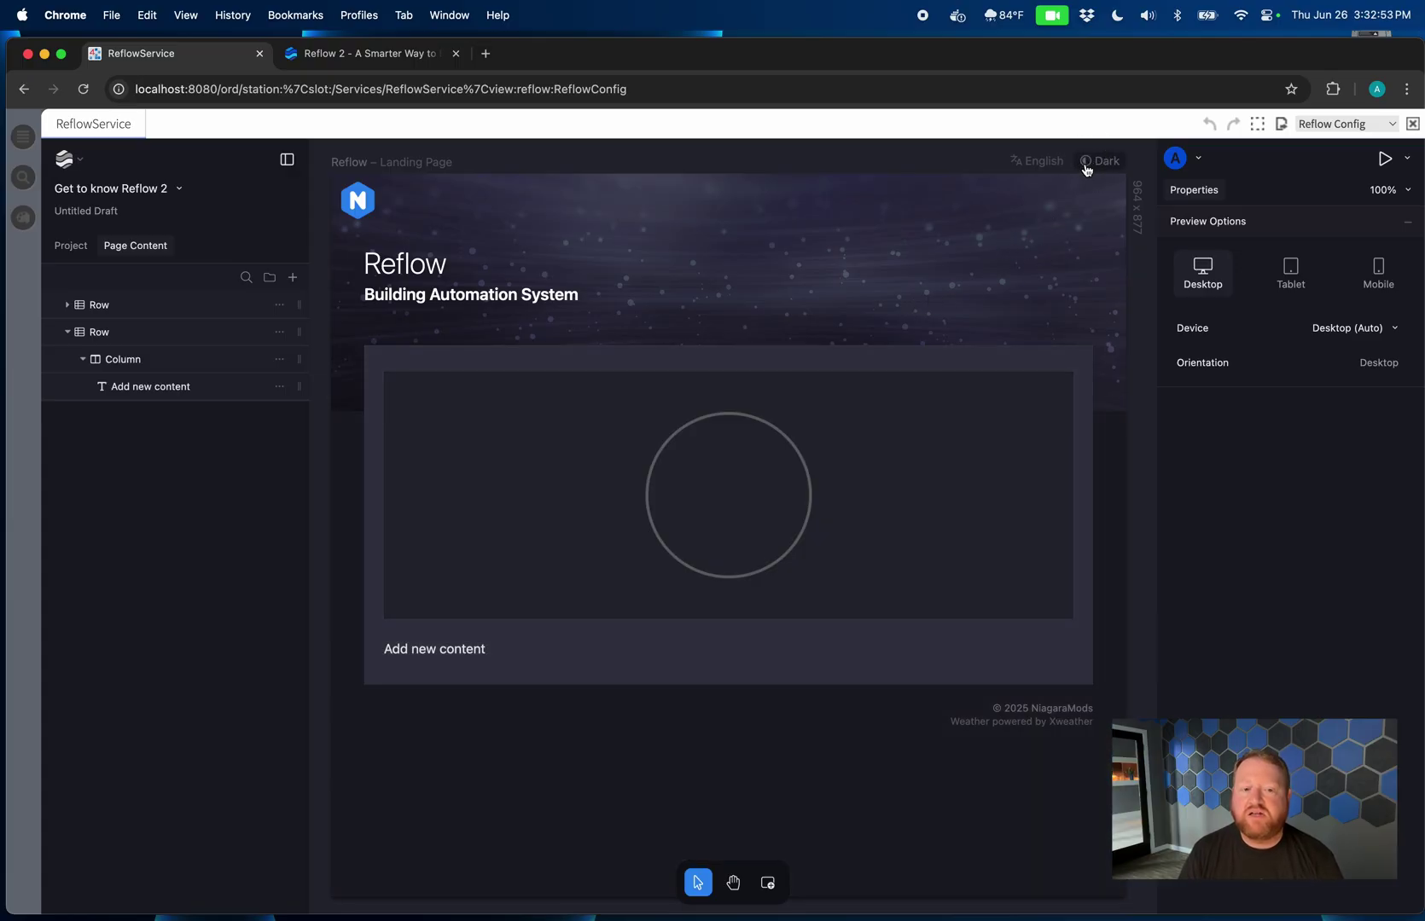
click(1086, 166)
click(1086, 167)
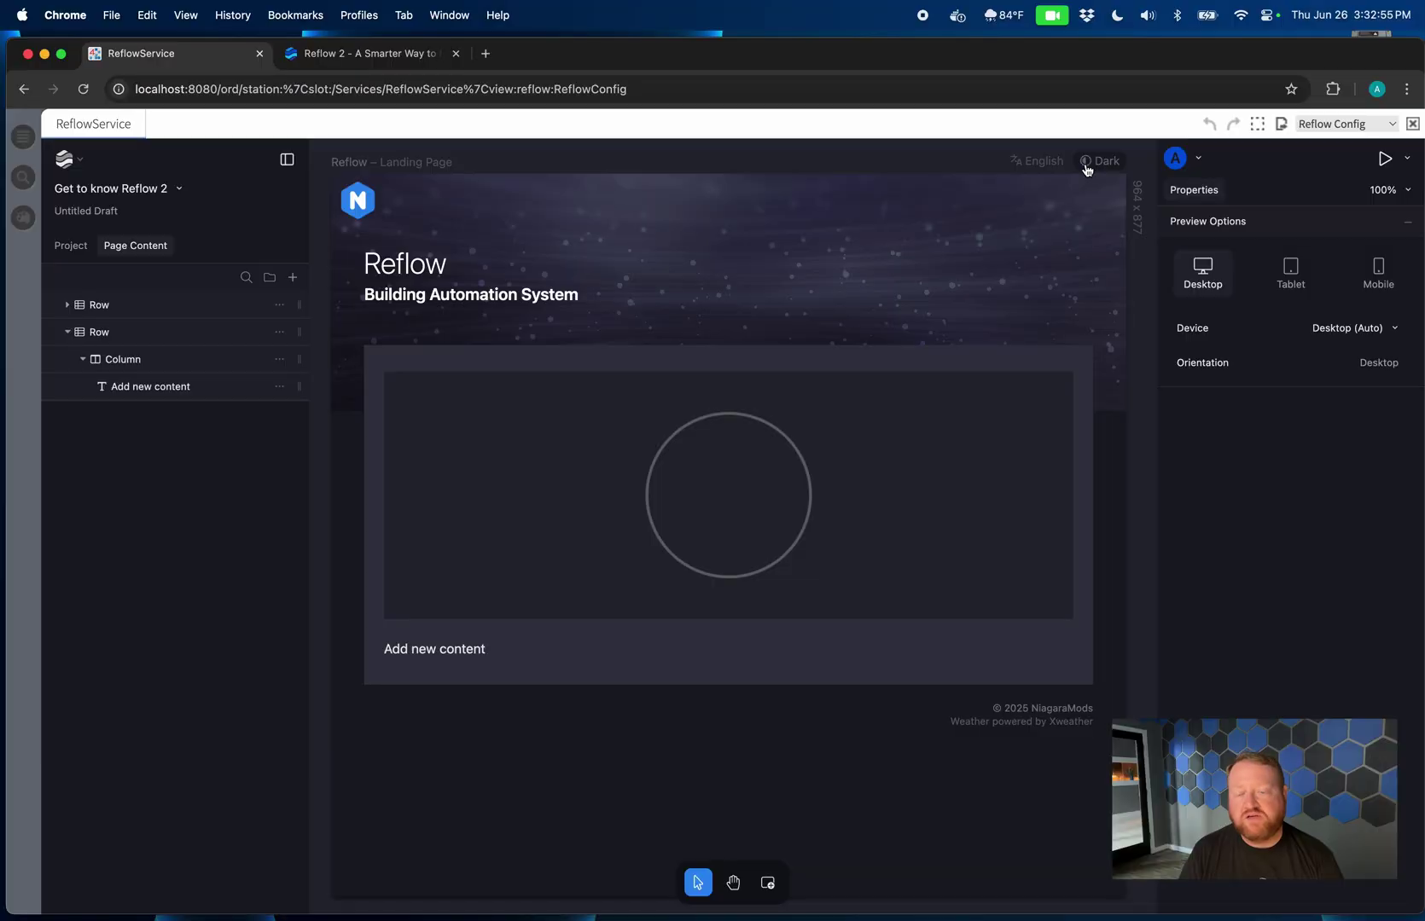
click(1088, 166)
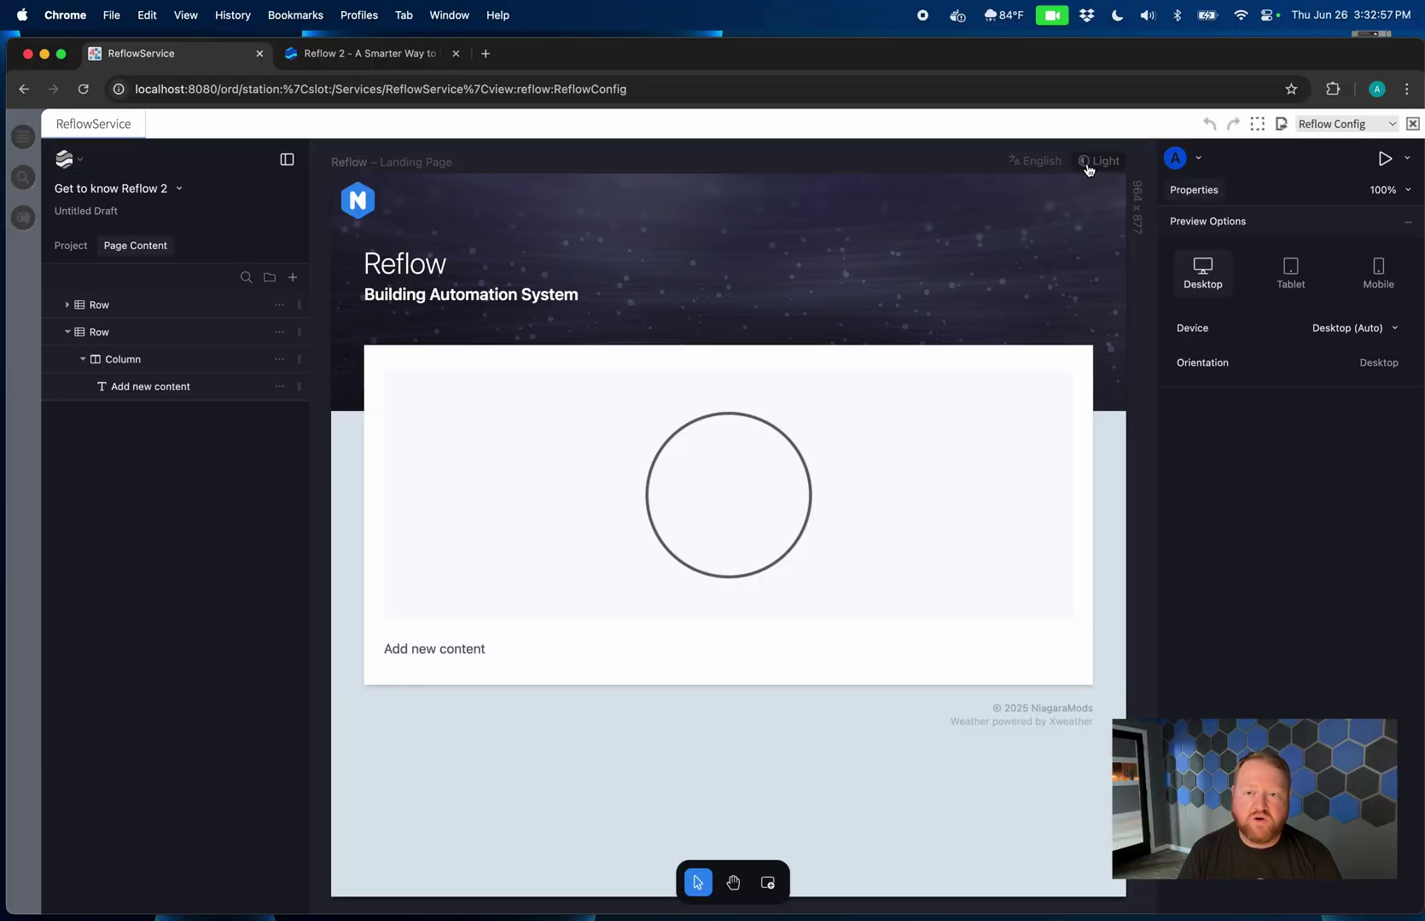
click(1087, 167)
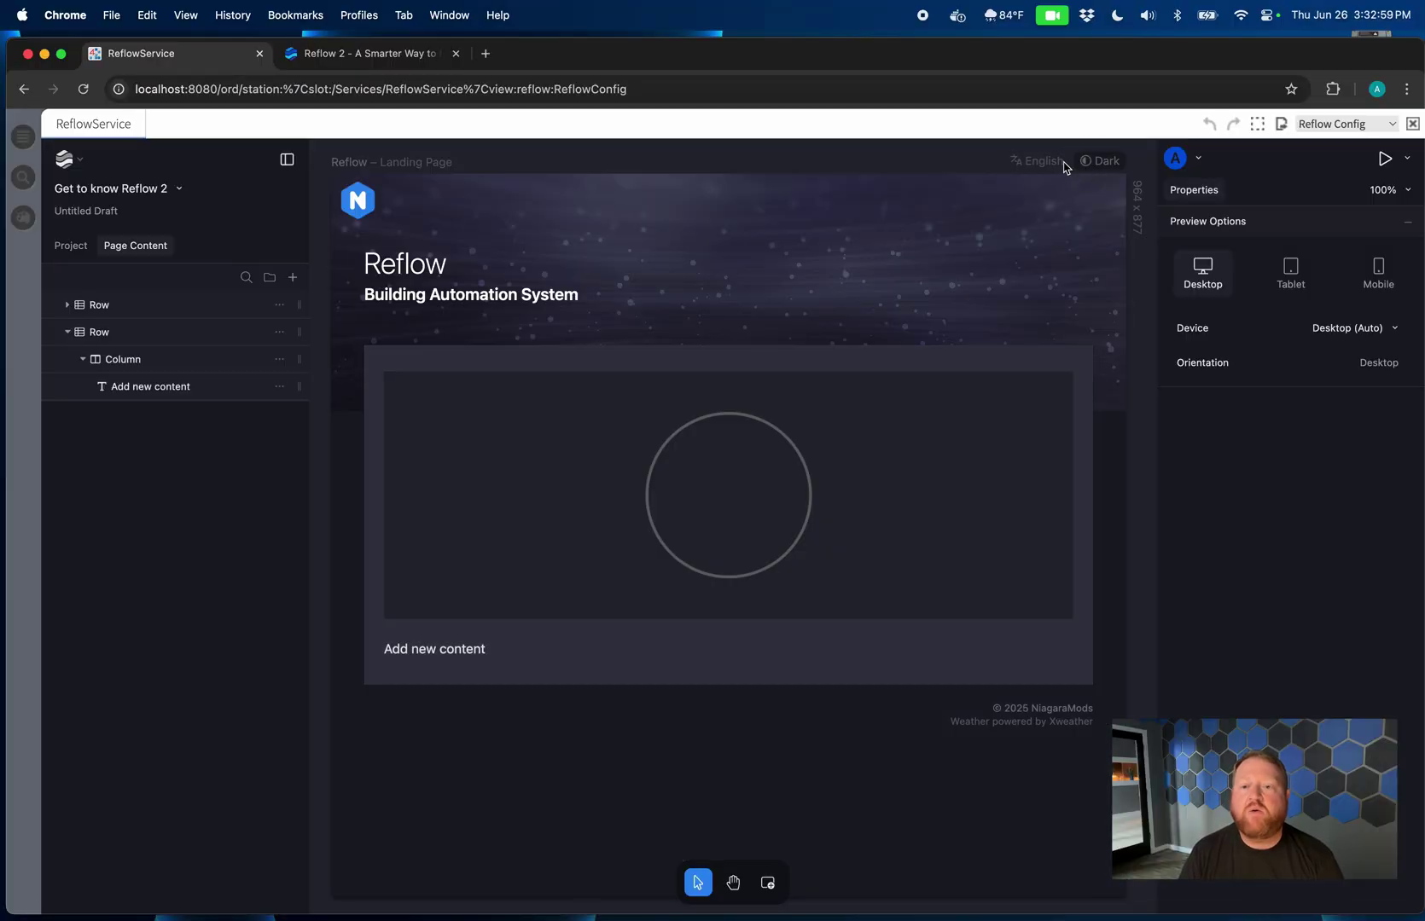
click(1033, 164)
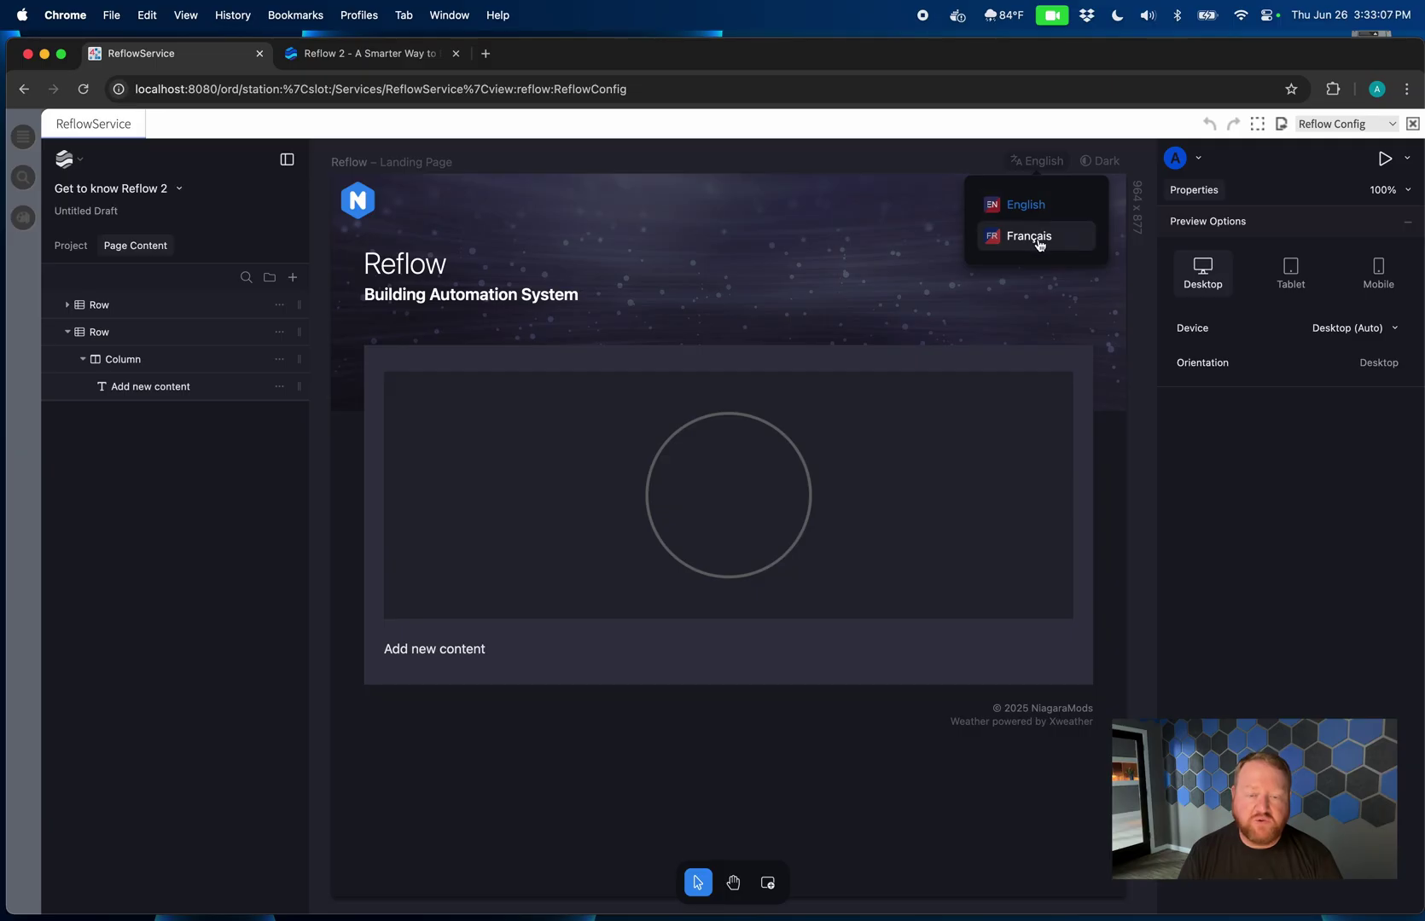
click(1038, 162)
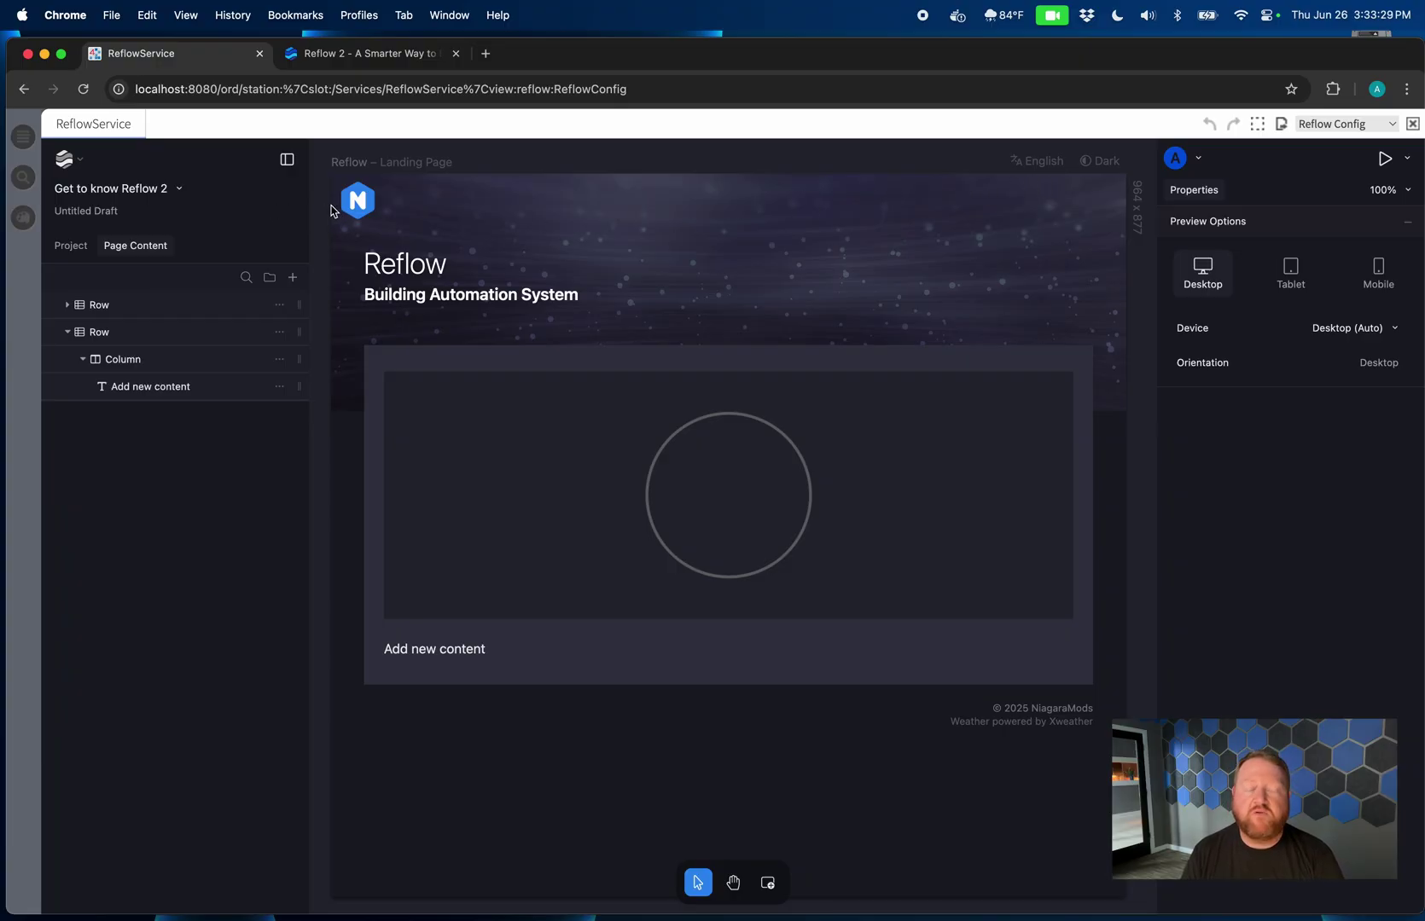
click(287, 164)
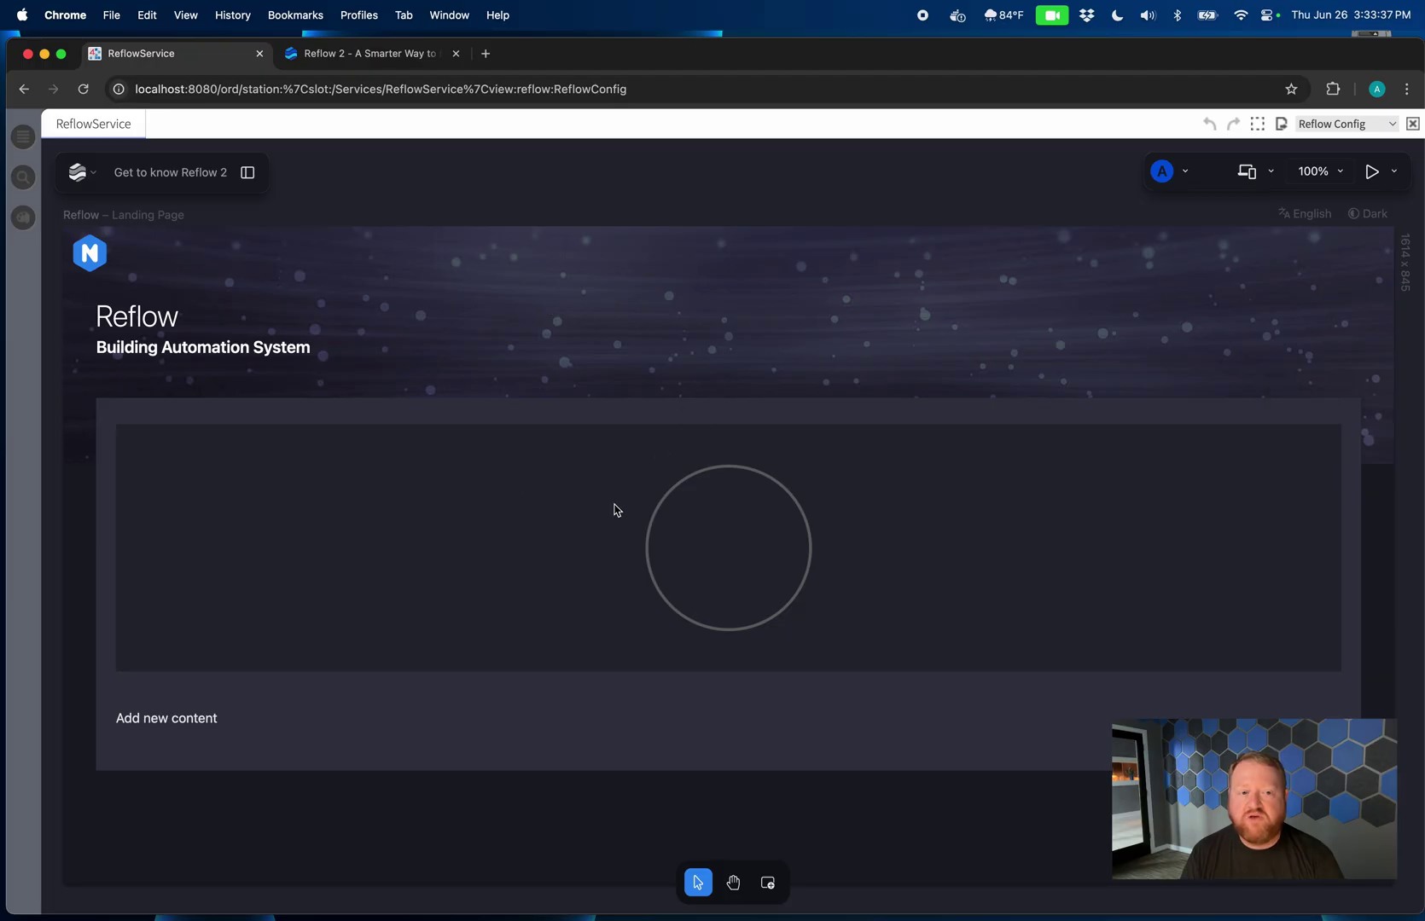
click(538, 547)
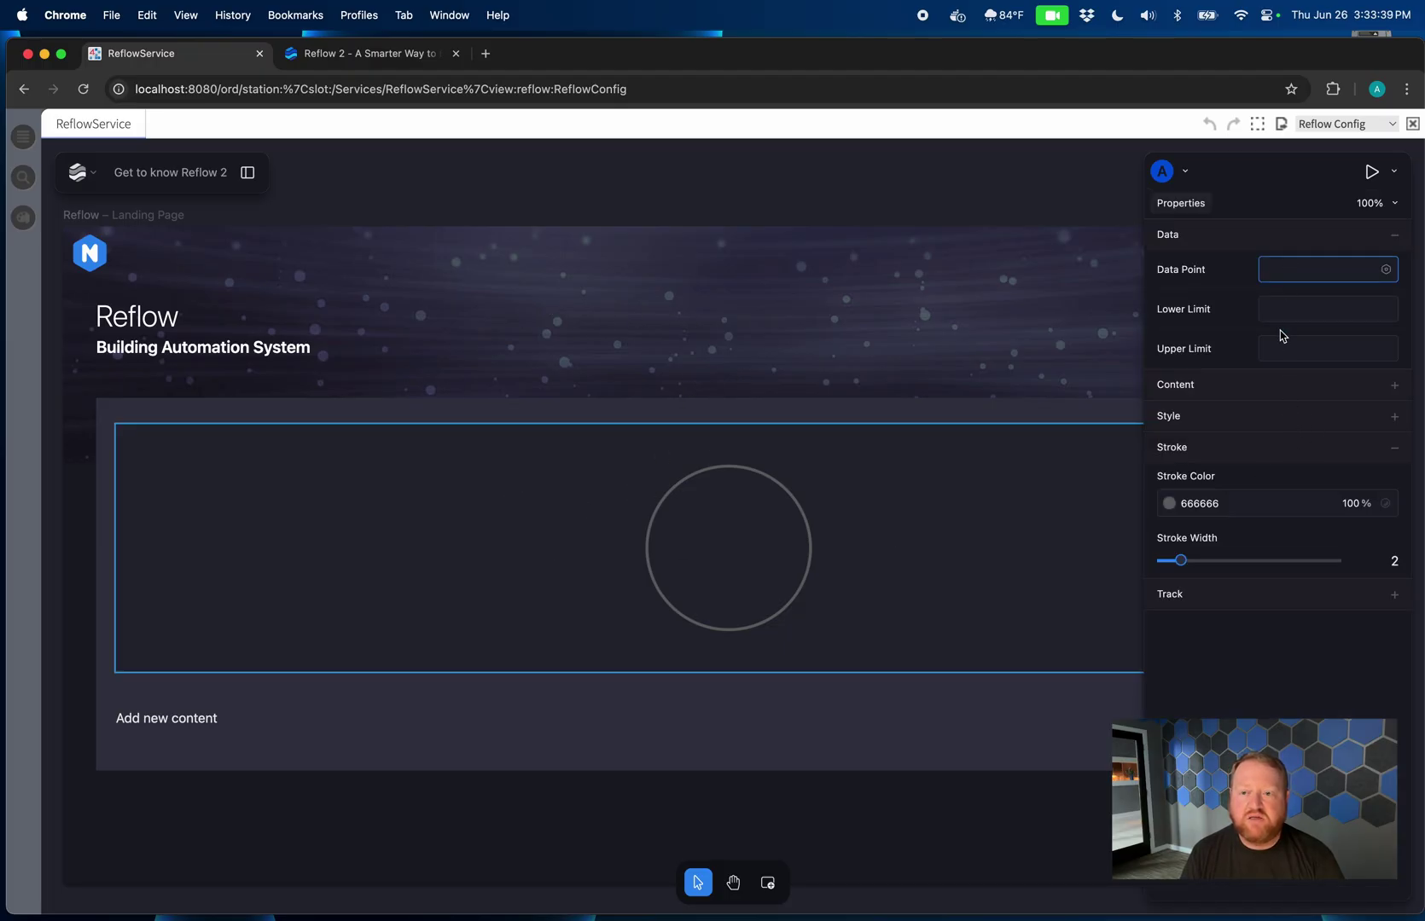
click(998, 348)
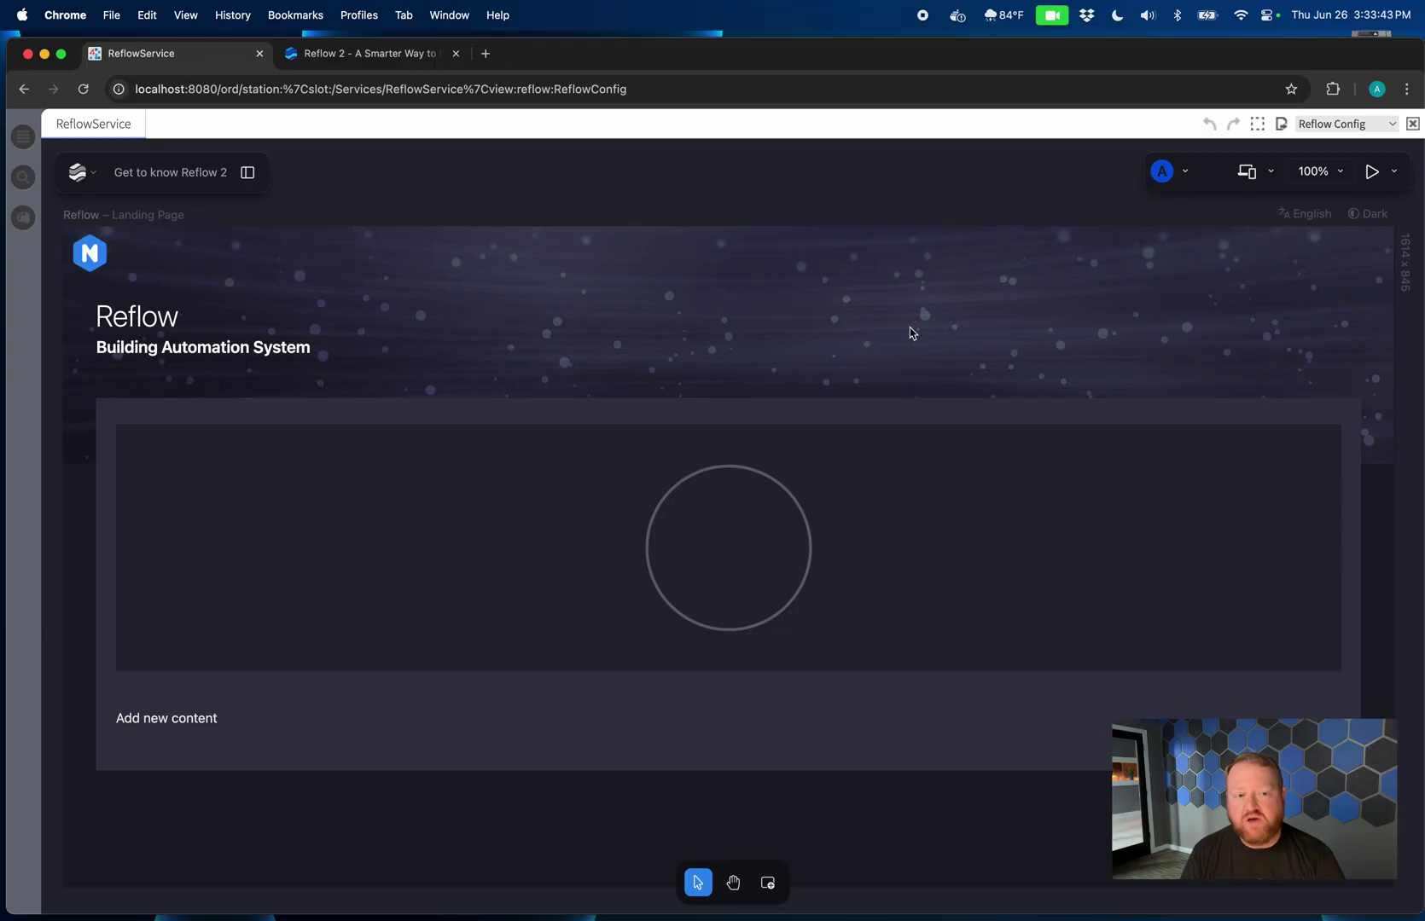
- Restore and resize the side panels, showing the project's Brand and Navigation colours beside a wider preview
click(248, 173)
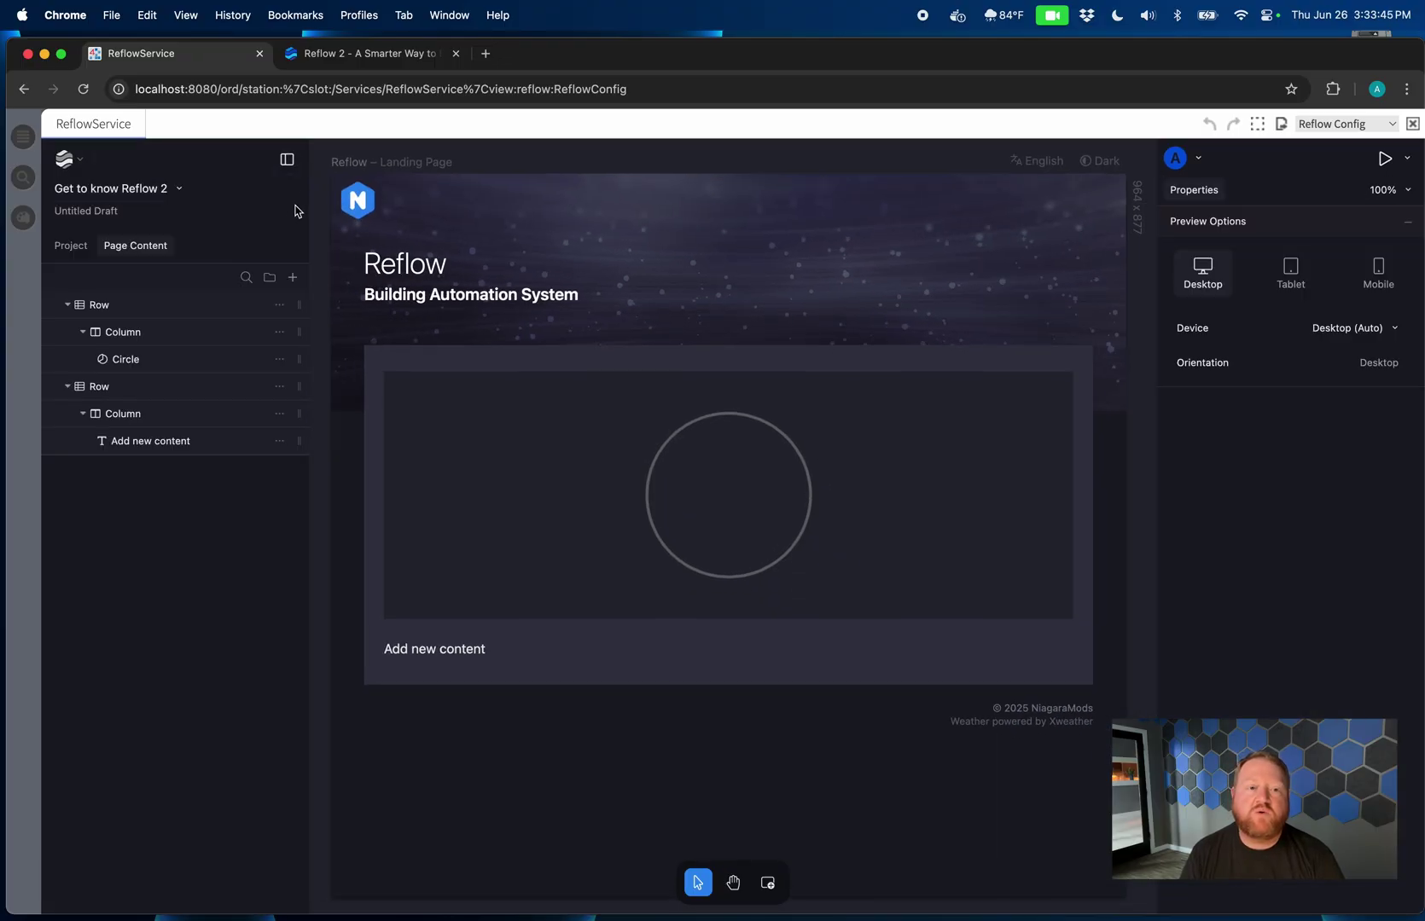
mouse_move(308, 207)
mouse_down()
mouse_move(411, 210)
mouse_move(282, 203)
mouse_move(431, 218)
mouse_move(325, 215)
mouse_up()
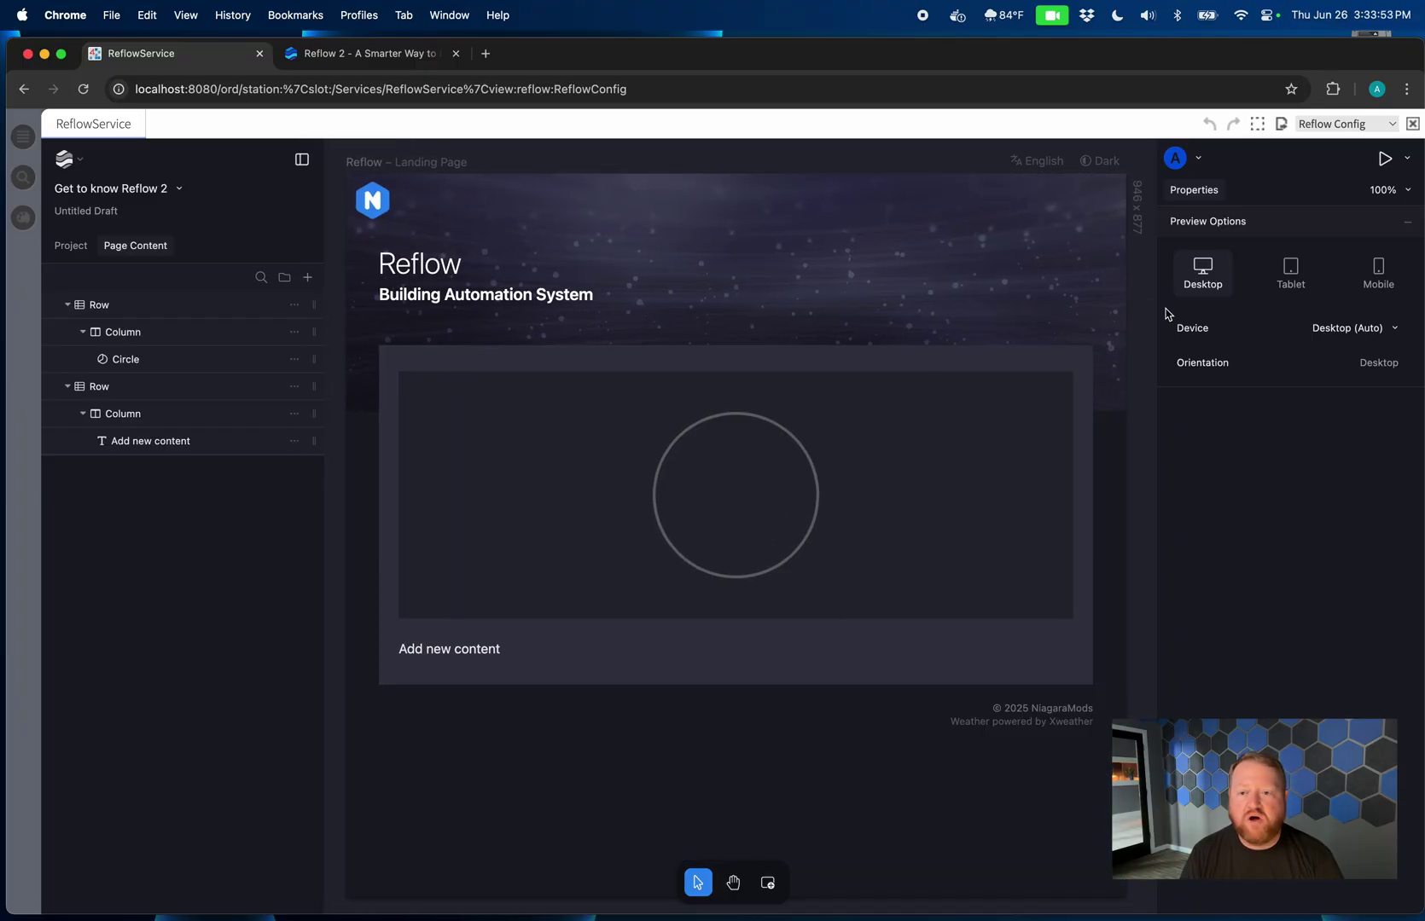
drag(1158, 310, 1198, 310)
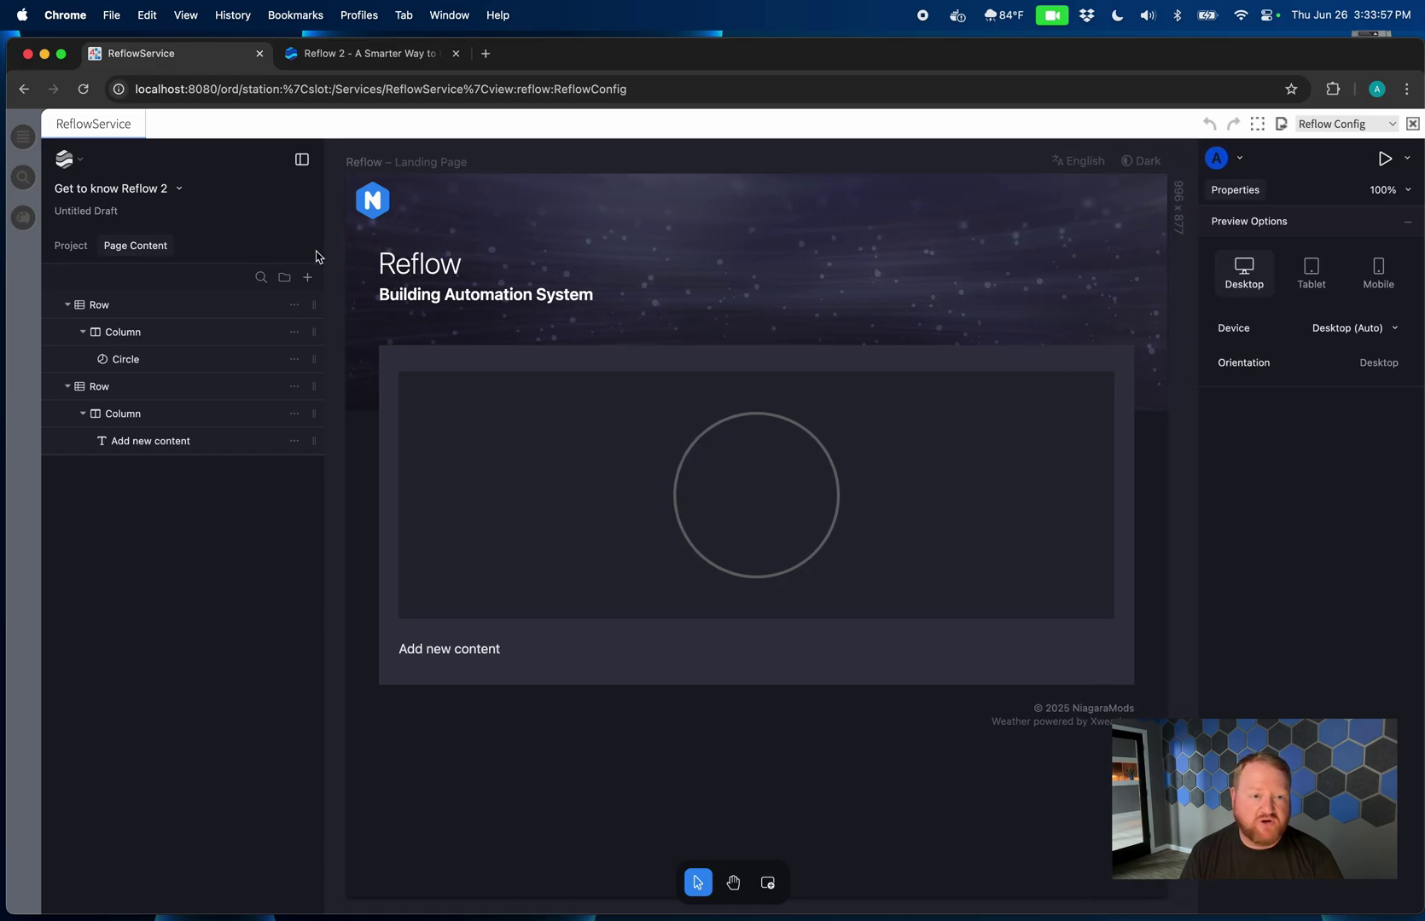
click(72, 246)
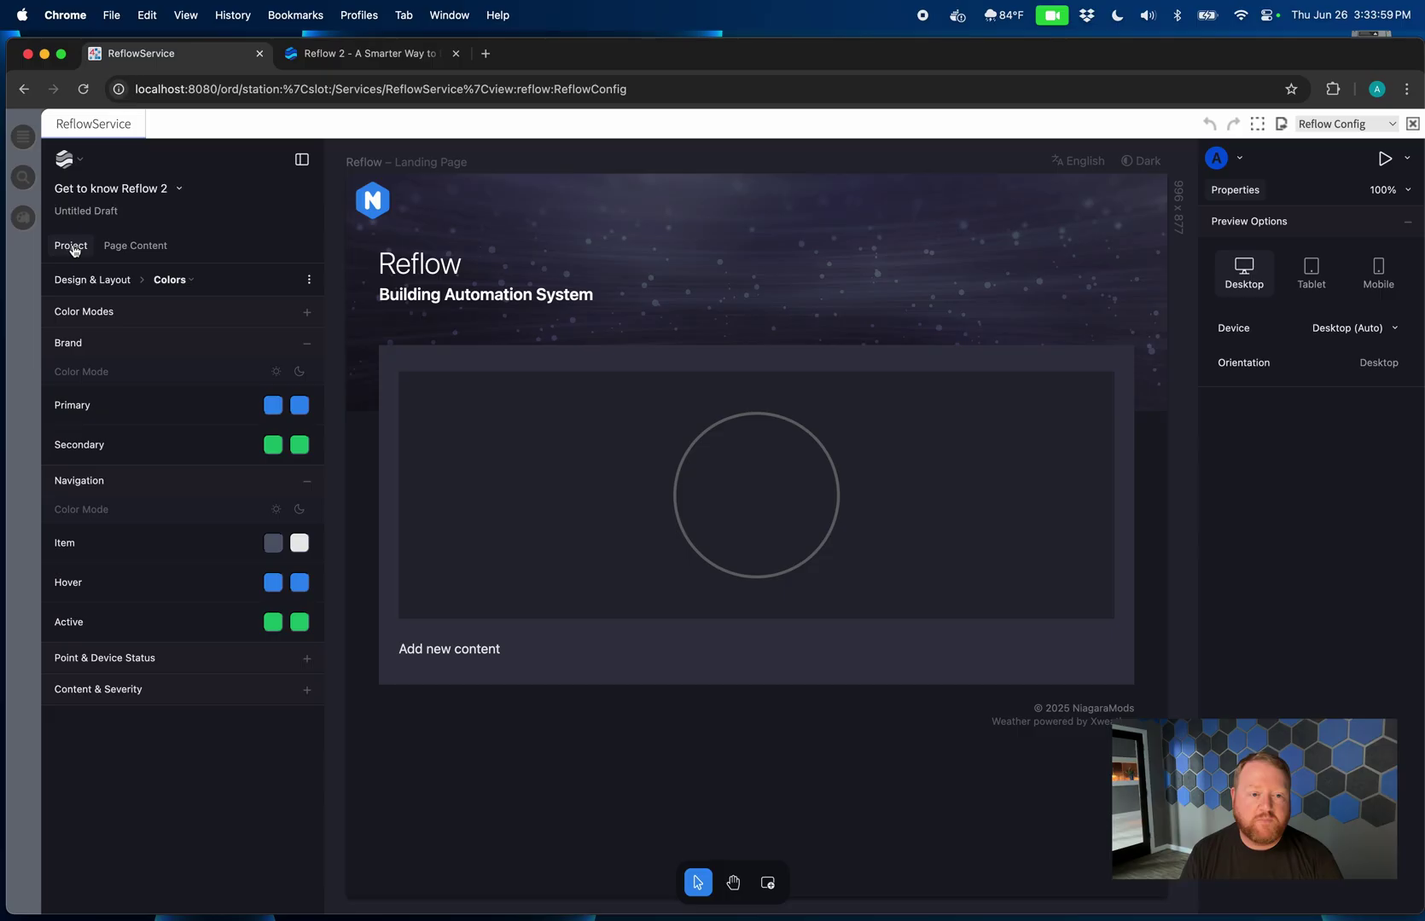
drag(322, 222, 277, 221)
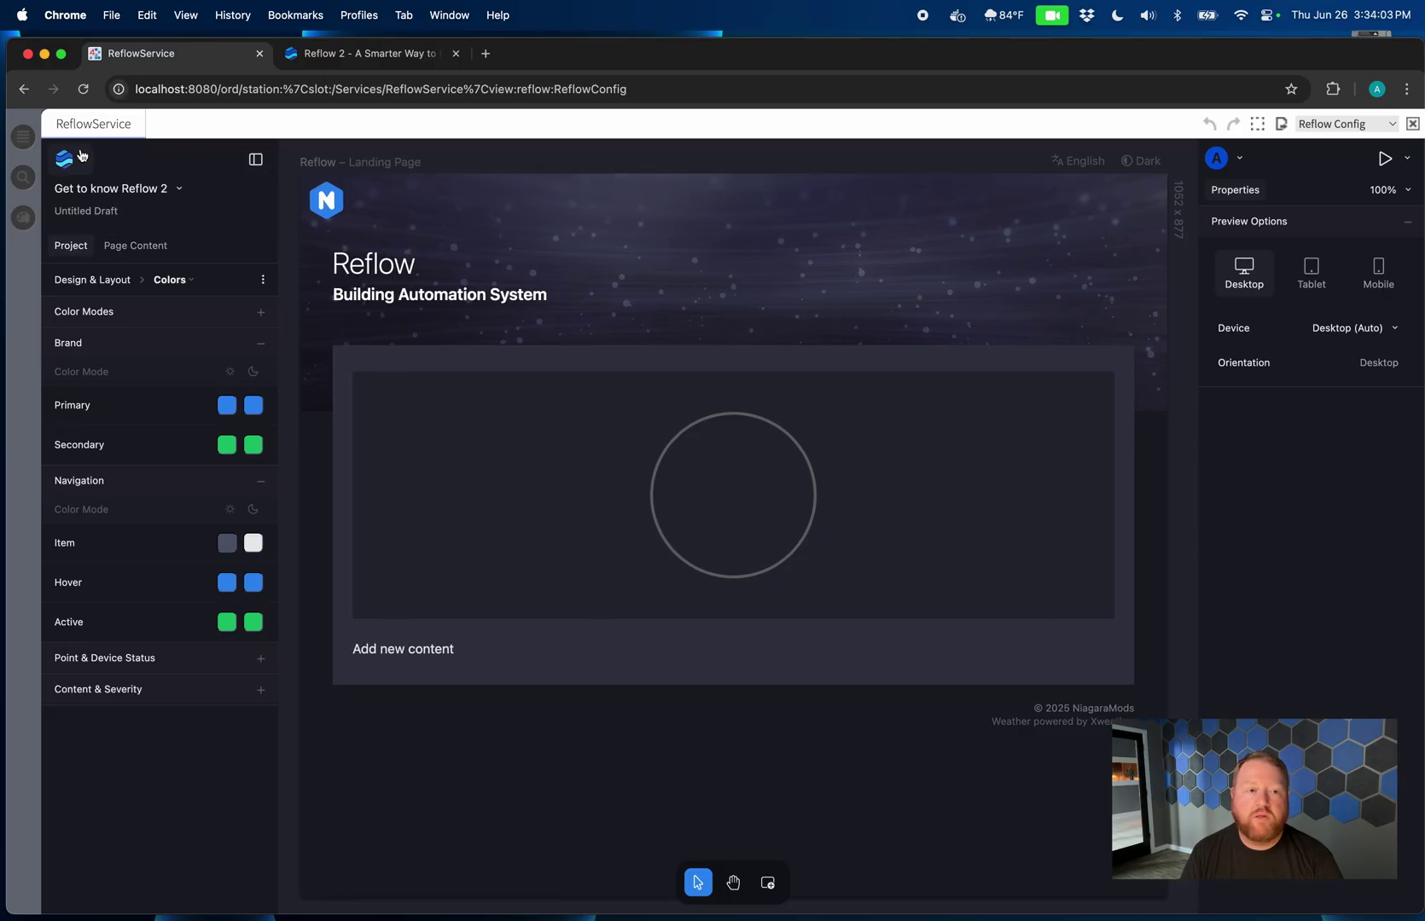